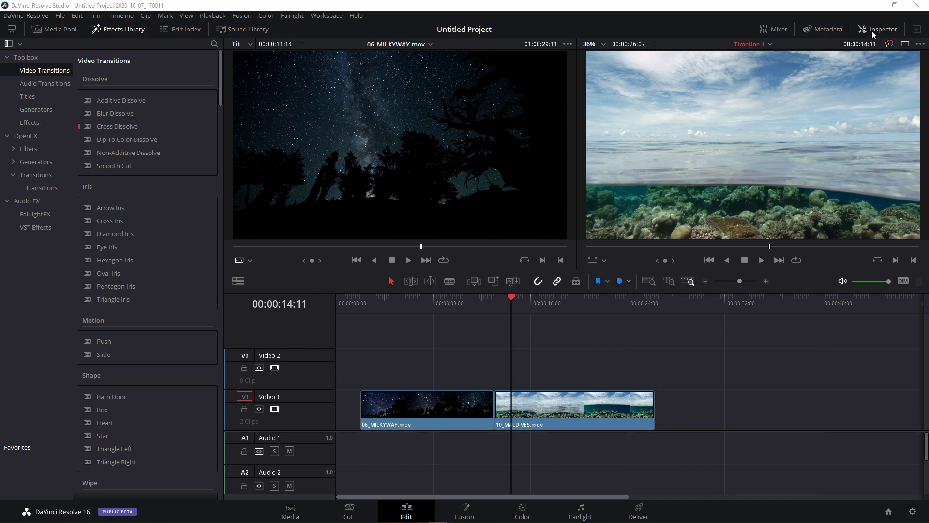
Move the Maldives clip later, extend the Milky Way clip's end, and trim the Maldives start later
{"action": "mouse_move", "coordinate": [538, 414]}
{"action": "left_mouse_down"}
{"action": "mouse_move", "coordinate": [562, 411]}
{"action": "mouse_move", "coordinate": [498, 412]}
{"action": "left_mouse_up"}
{"action": "left_click", "coordinate": [487, 411]}
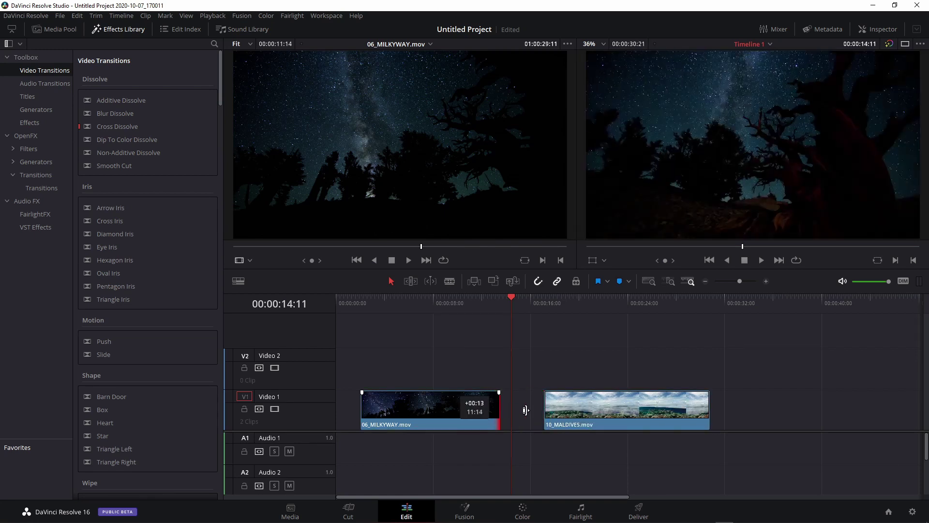
{"action": "mouse_move", "coordinate": [568, 408]}
{"action": "left_mouse_down"}
{"action": "mouse_move", "coordinate": [536, 409]}
{"action": "mouse_move", "coordinate": [567, 408]}
{"action": "left_mouse_up"}
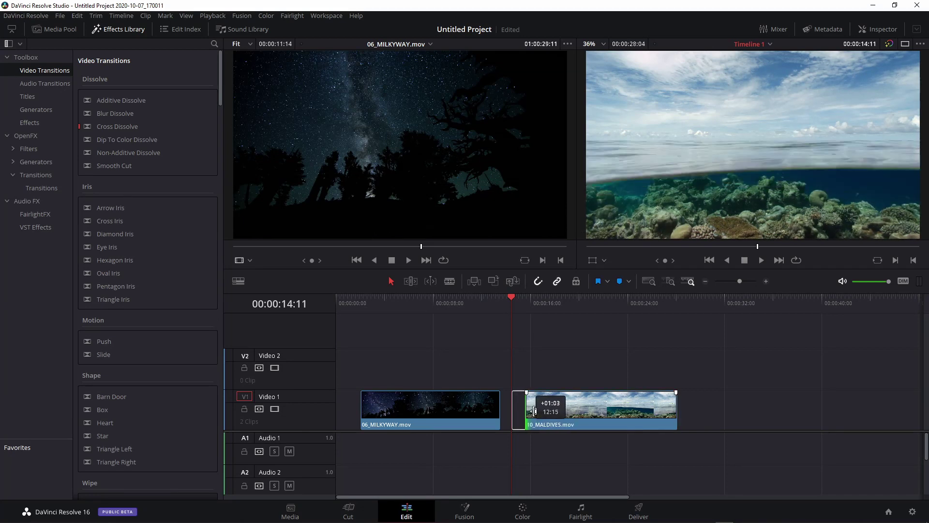
{"action": "left_click", "coordinate": [568, 407]}
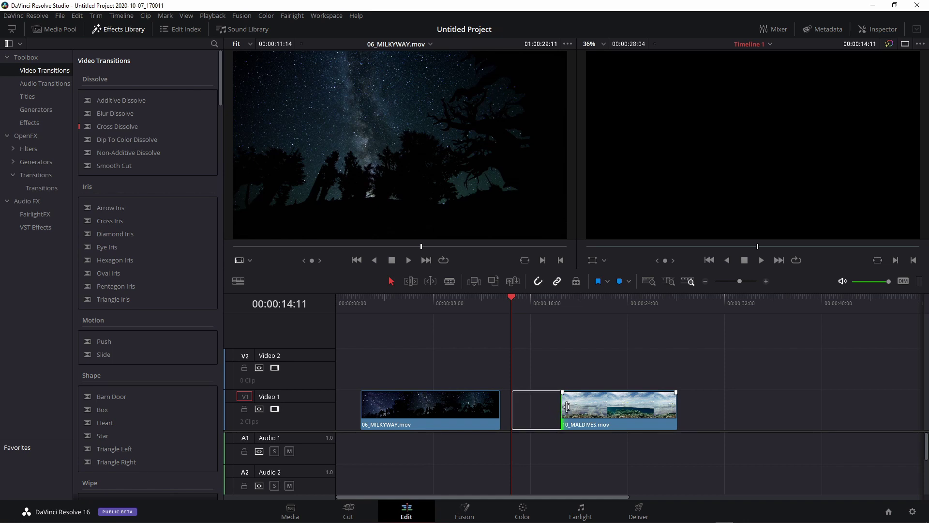
{"action": "left_click_drag", "start_coordinate": [567, 407], "coordinate": [575, 405]}
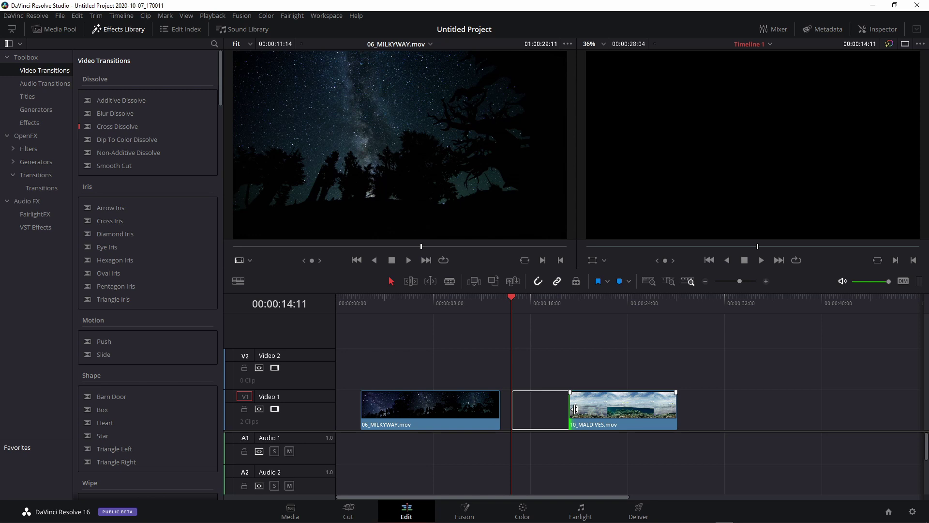
{"action": "left_click", "coordinate": [576, 409]}
Retrim the Maldives clip's end and start, then slide it left flush against Milky Way
{"action": "left_click", "coordinate": [673, 412]}
{"action": "left_click_drag", "start_coordinate": [673, 412], "coordinate": [599, 414]}
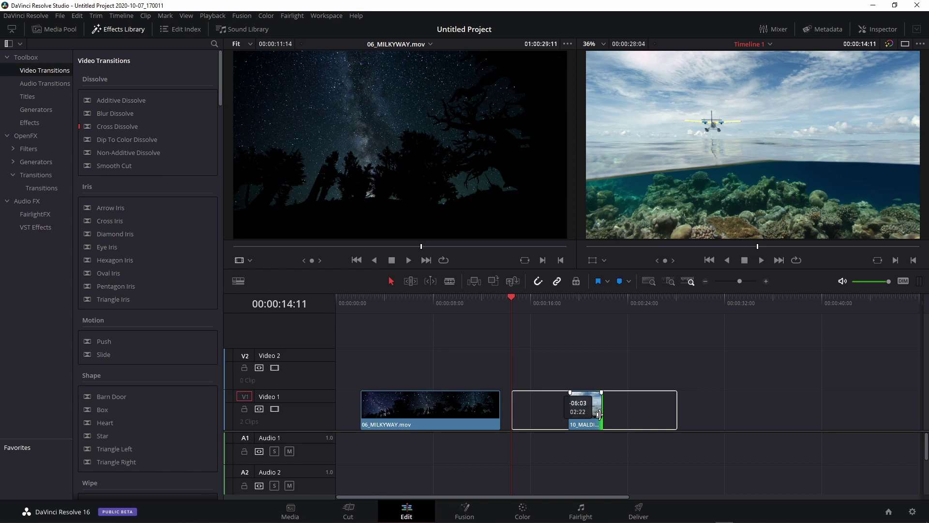
{"action": "left_click_drag", "start_coordinate": [600, 414], "coordinate": [676, 414]}
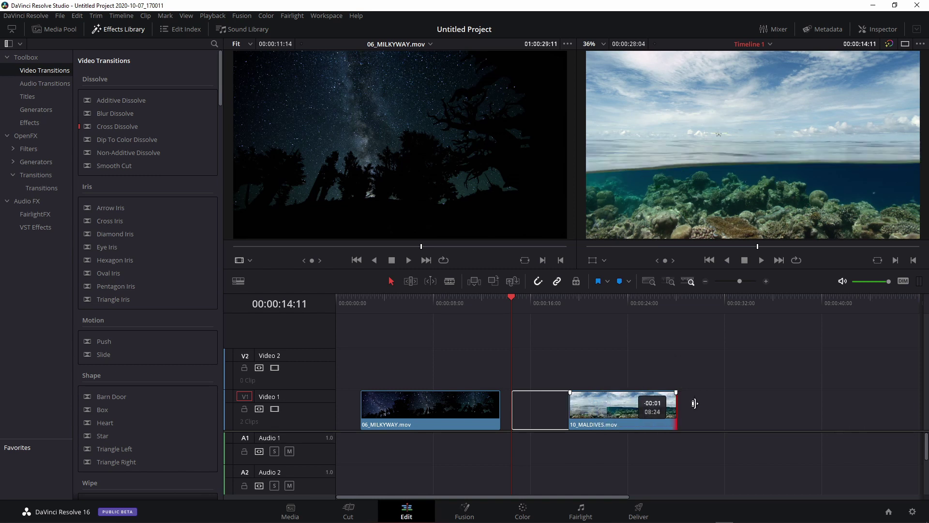
{"action": "left_click_drag", "start_coordinate": [570, 410], "coordinate": [497, 413]}
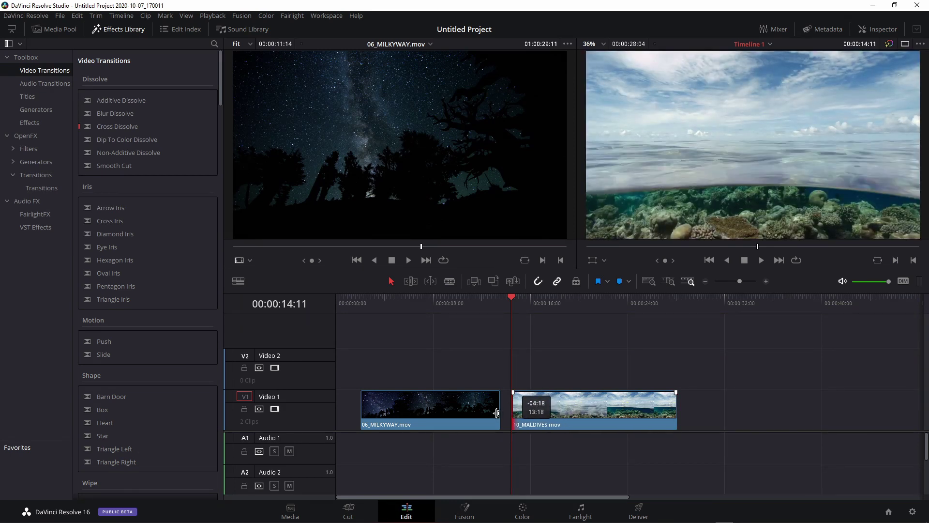
{"action": "left_click_drag", "start_coordinate": [499, 411], "coordinate": [501, 411]}
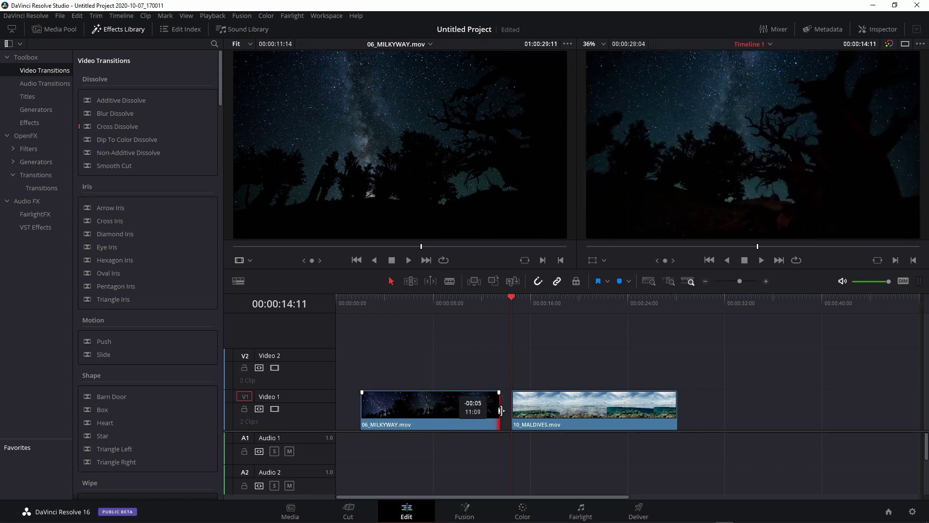
{"action": "left_click_drag", "start_coordinate": [565, 416], "coordinate": [555, 410]}
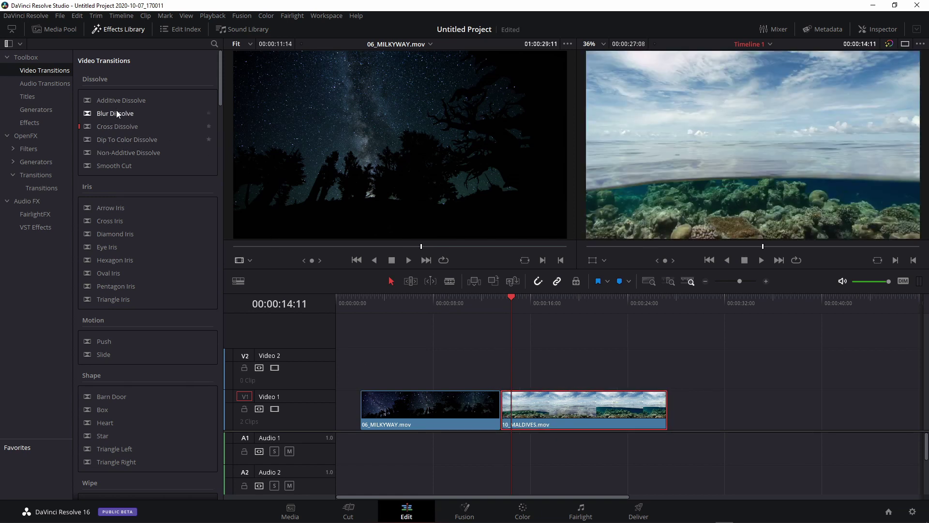
Try Additive Dissolve, Blur Dissolve and Dip To Color Dissolve transitions at the clips' join
{"action": "left_click", "coordinate": [114, 100]}
{"action": "left_click_drag", "start_coordinate": [114, 99], "coordinate": [504, 411]}
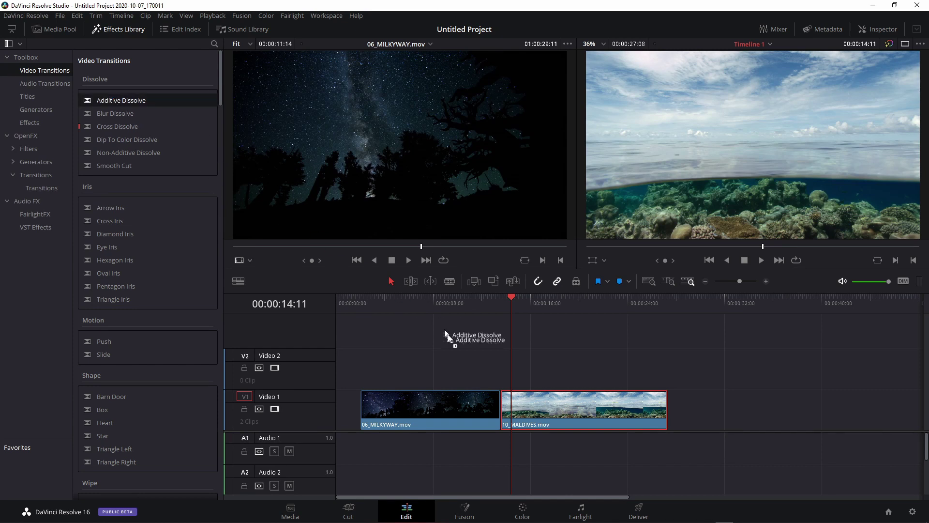
{"action": "left_click_drag", "start_coordinate": [505, 412], "coordinate": [501, 410]}
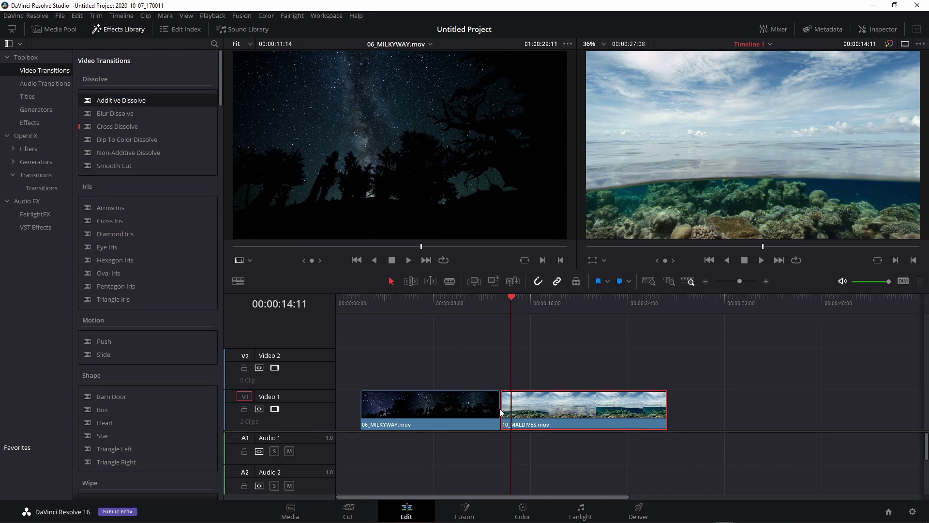
{"action": "left_click_drag", "start_coordinate": [114, 100], "coordinate": [500, 411]}
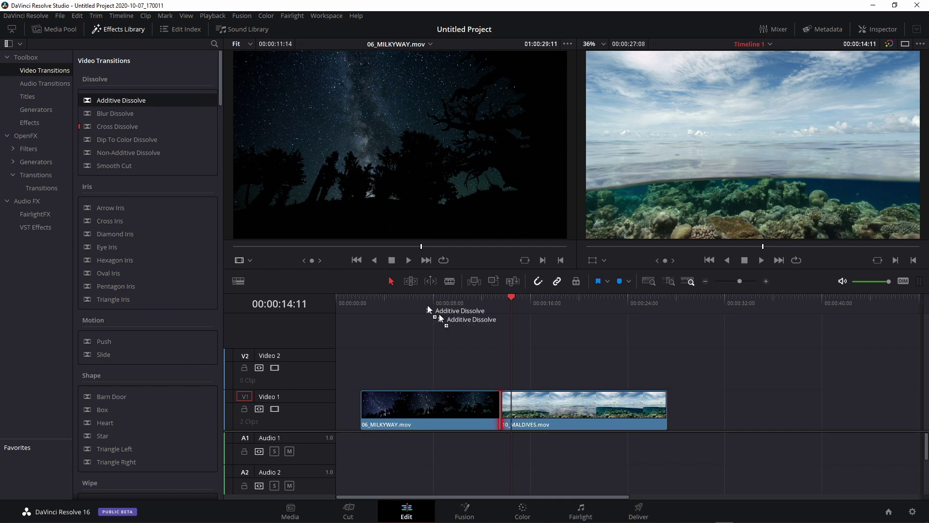
{"action": "mouse_move", "coordinate": [121, 113]}
{"action": "left_mouse_down"}
{"action": "mouse_move", "coordinate": [484, 369]}
{"action": "mouse_move", "coordinate": [499, 411]}
{"action": "left_mouse_up"}
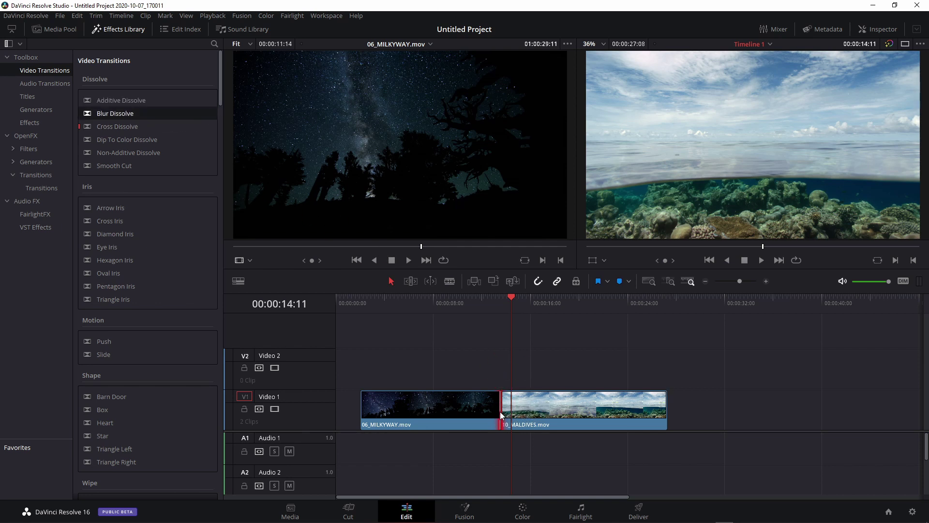
{"action": "left_click_drag", "start_coordinate": [125, 139], "coordinate": [501, 415]}
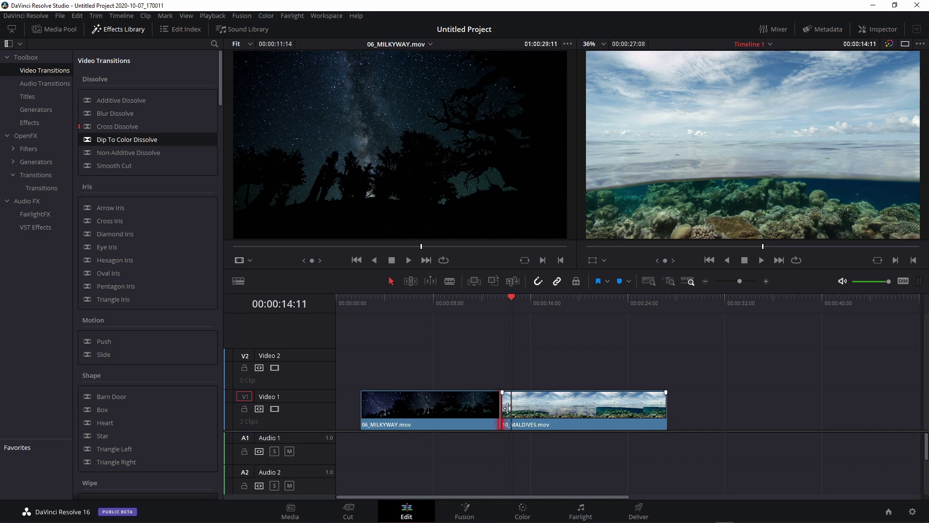
Trim the Maldives start and Milky Way end, then reapply Additive Dissolve at the join
{"action": "left_click_drag", "start_coordinate": [514, 410], "coordinate": [527, 411]}
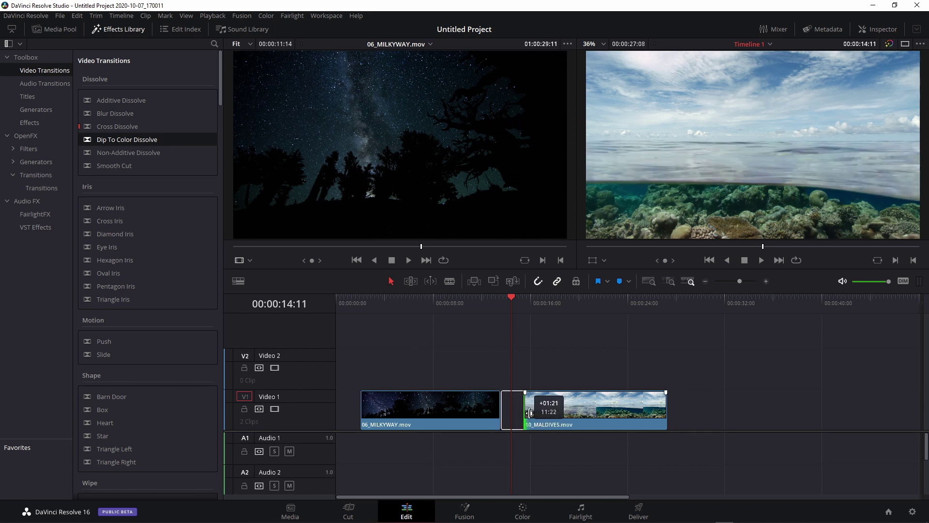
{"action": "mouse_move", "coordinate": [528, 411]}
{"action": "left_mouse_down"}
{"action": "mouse_move", "coordinate": [482, 408]}
{"action": "mouse_move", "coordinate": [497, 409]}
{"action": "left_mouse_up"}
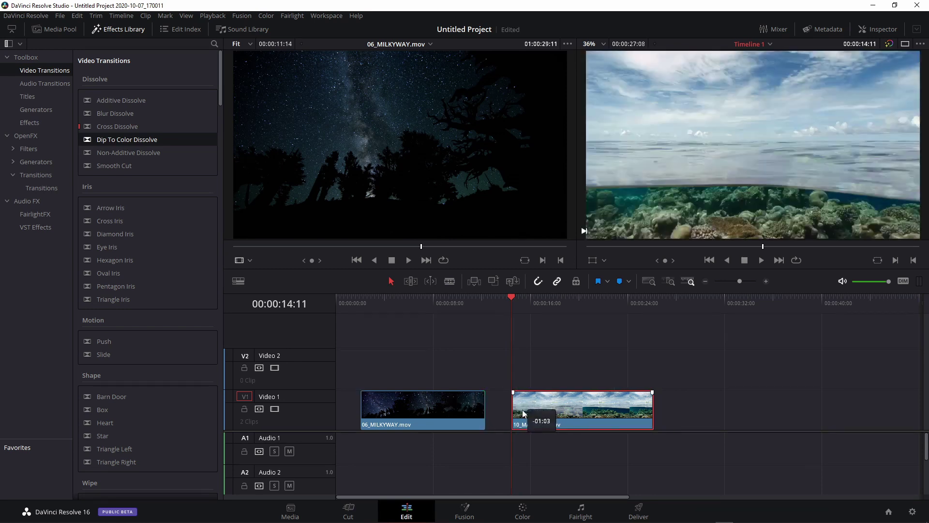
{"action": "left_click_drag", "start_coordinate": [123, 100], "coordinate": [486, 408]}
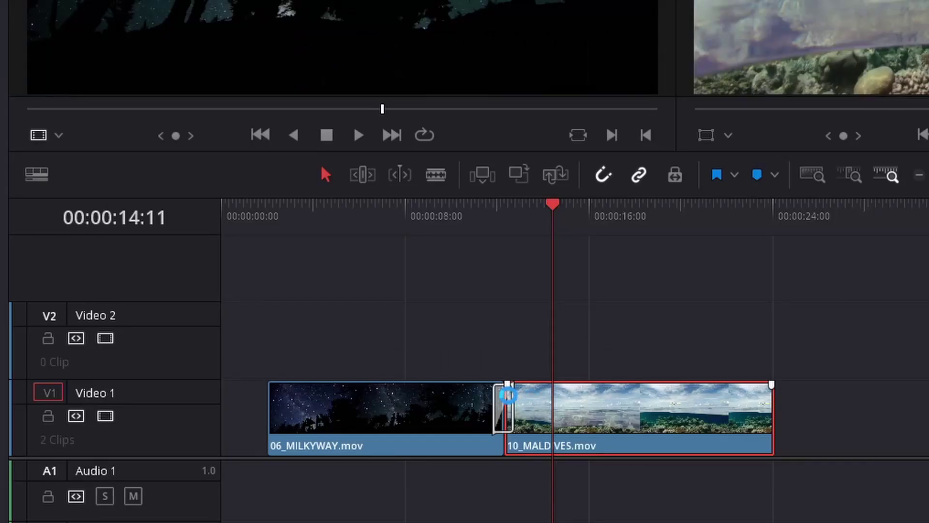
Widen the Additive Dissolve, then move the Maldives clip up to Video 2
{"action": "scroll", "coordinate": [529, 416], "scroll_direction": "up", "scroll_amount": 3}
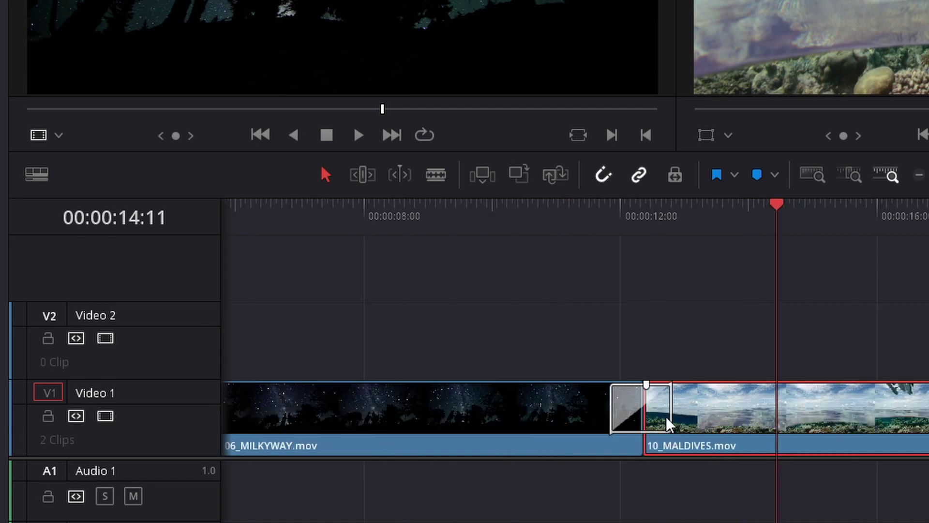
{"action": "mouse_move", "coordinate": [669, 417]}
{"action": "left_mouse_down"}
{"action": "mouse_move", "coordinate": [723, 407]}
{"action": "mouse_move", "coordinate": [835, 413]}
{"action": "mouse_move", "coordinate": [711, 416]}
{"action": "left_mouse_up"}
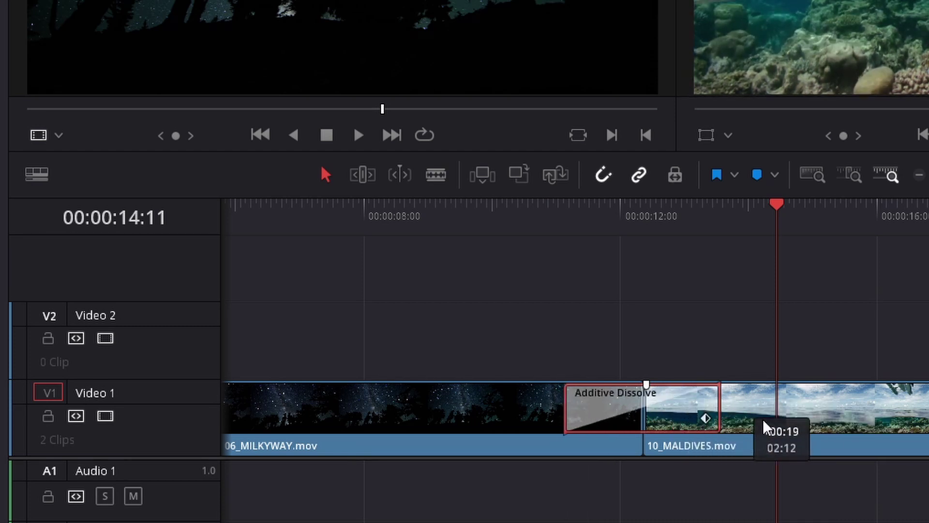
{"action": "left_click", "coordinate": [847, 425]}
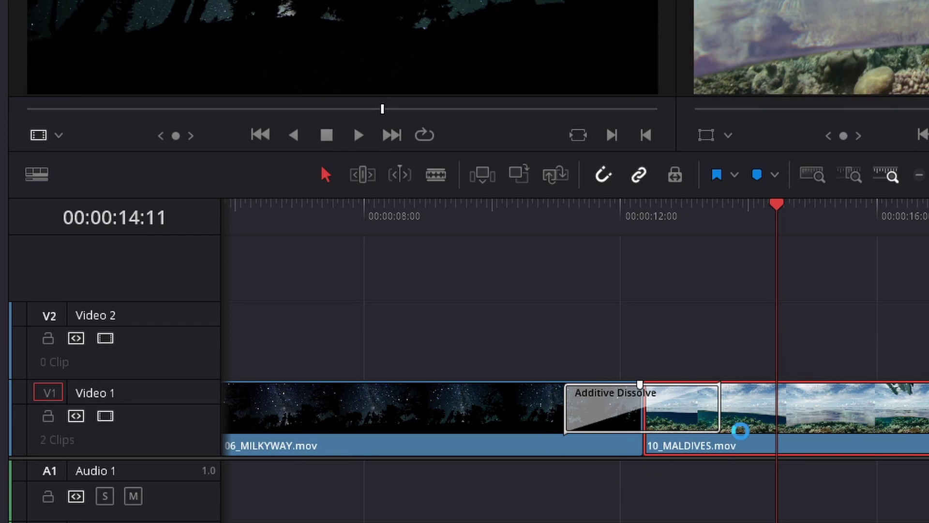
{"action": "left_click", "coordinate": [529, 438]}
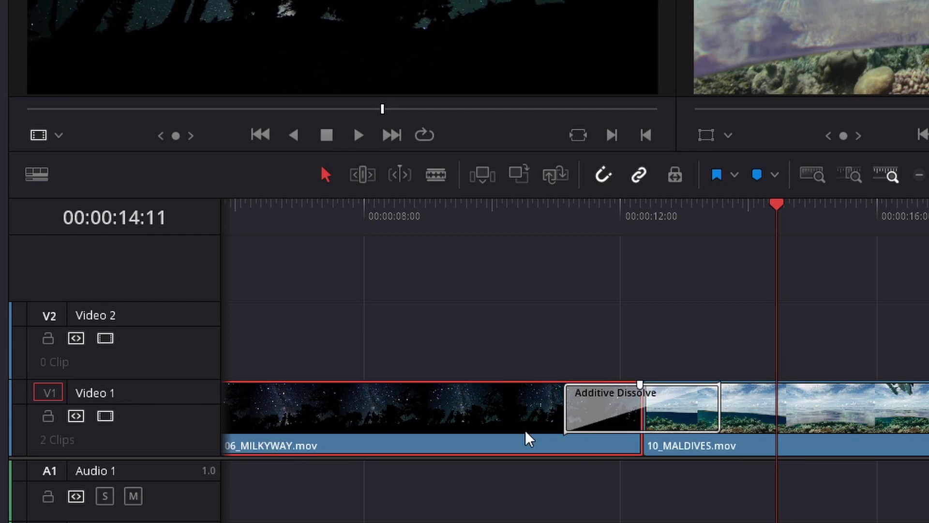
{"action": "left_click", "coordinate": [833, 414]}
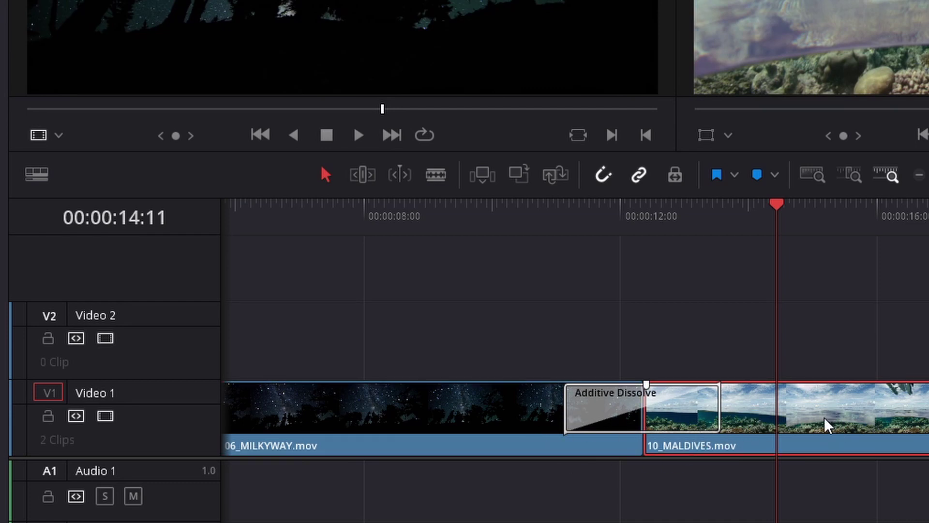
{"action": "left_click_drag", "start_coordinate": [824, 397], "coordinate": [823, 370]}
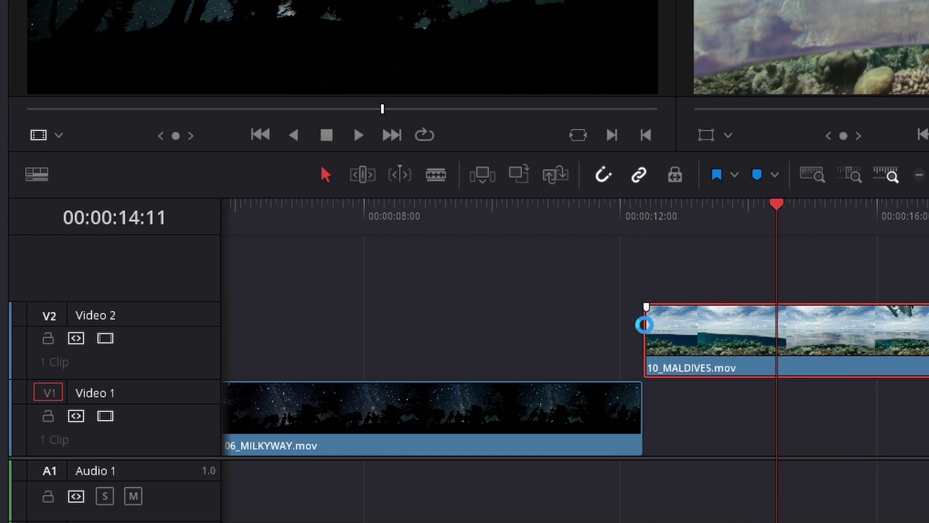
Extend the Video 2 Maldives clip's start over Milky Way and give it a 3:13 fade-in
{"action": "left_click", "coordinate": [644, 325]}
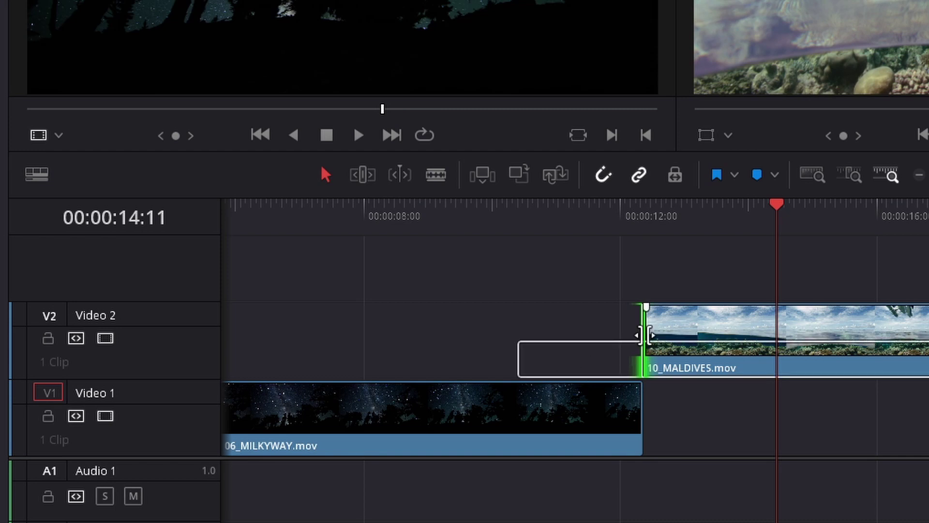
{"action": "left_click_drag", "start_coordinate": [643, 334], "coordinate": [515, 333]}
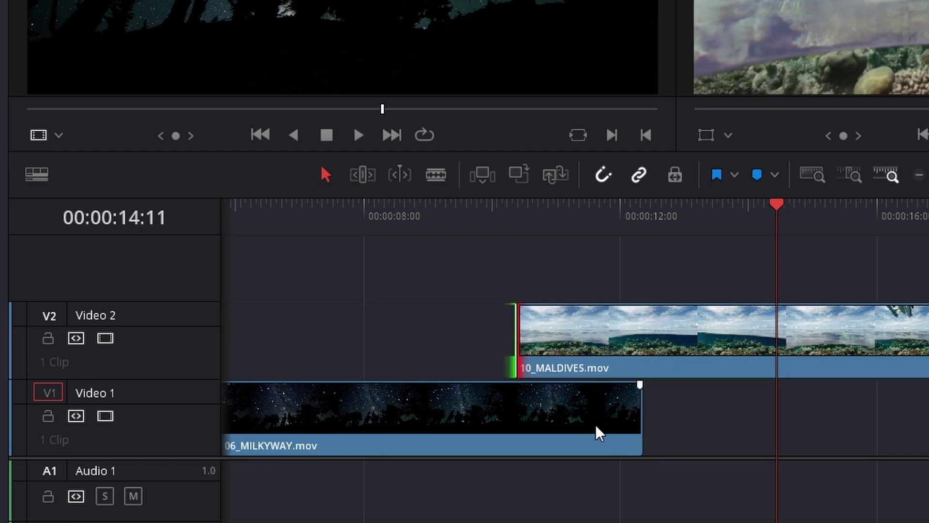
{"action": "left_click", "coordinate": [529, 309]}
{"action": "left_click_drag", "start_coordinate": [529, 309], "coordinate": [625, 316]}
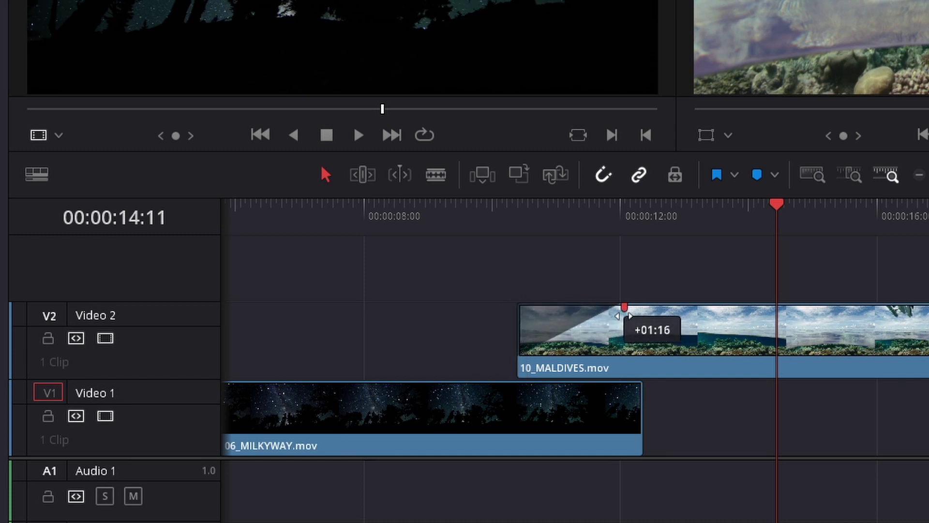
{"action": "left_click", "coordinate": [622, 306]}
{"action": "left_click_drag", "start_coordinate": [621, 306], "coordinate": [752, 306]}
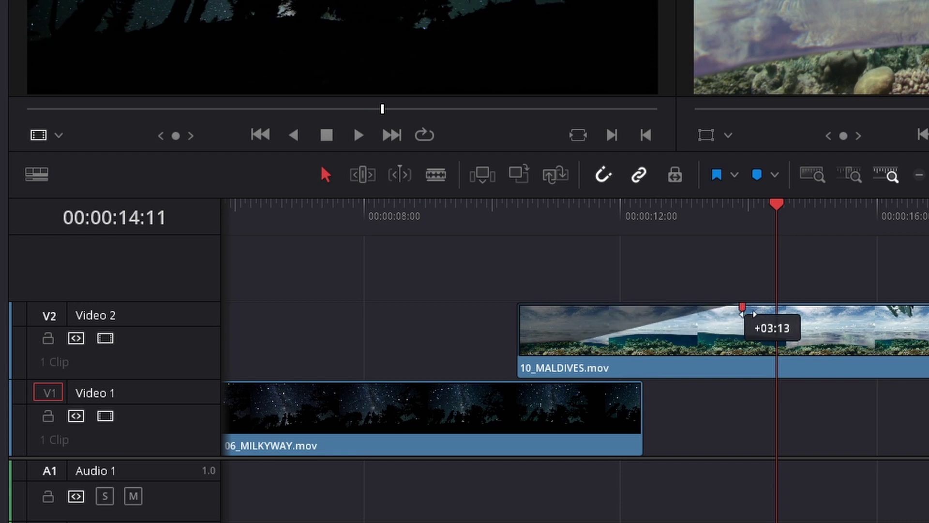
{"action": "left_click", "coordinate": [686, 425]}
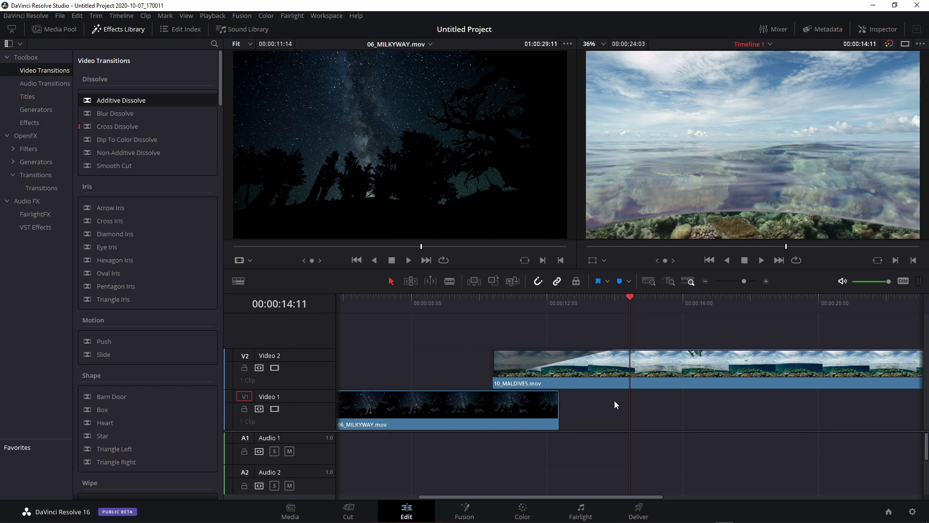
Scrub the playhead through the Maldives fade-in to preview it
{"action": "left_click_drag", "start_coordinate": [491, 302], "coordinate": [523, 309]}
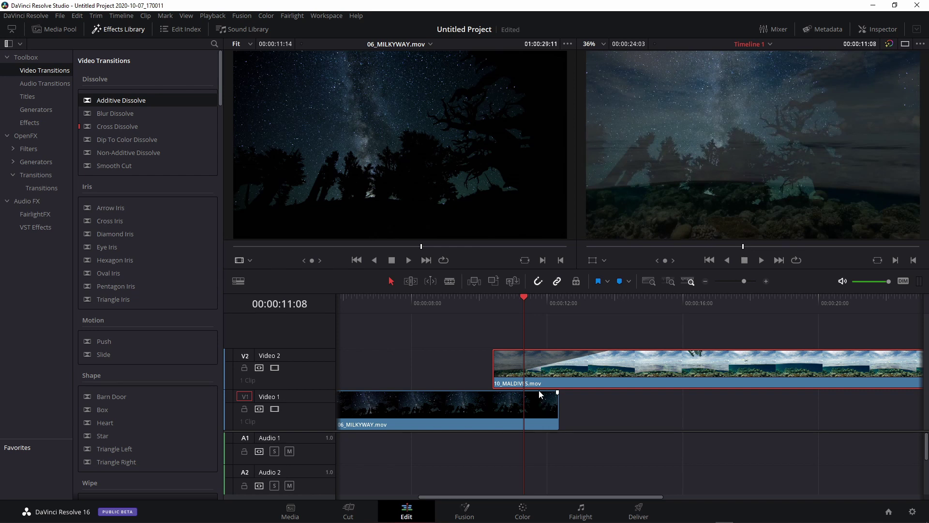
{"action": "left_click_drag", "start_coordinate": [529, 304], "coordinate": [563, 317]}
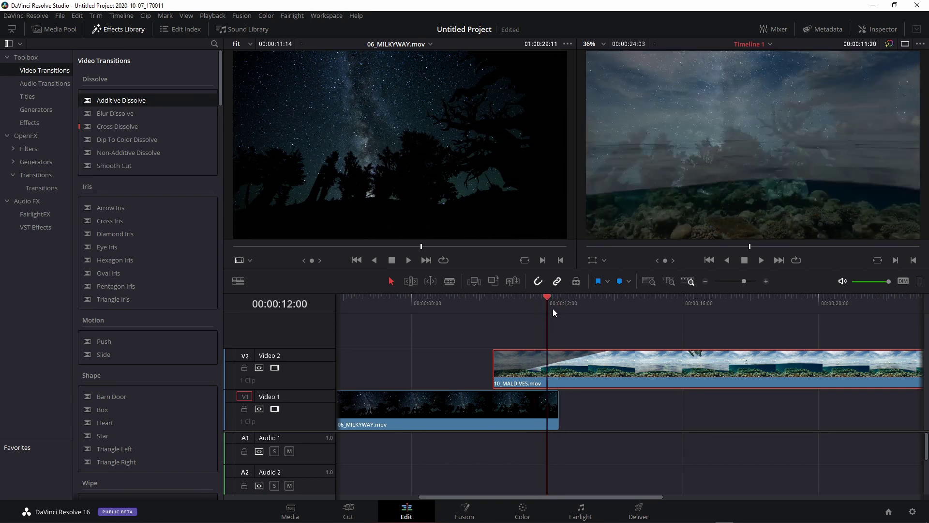
{"action": "left_click_drag", "start_coordinate": [562, 317], "coordinate": [505, 365]}
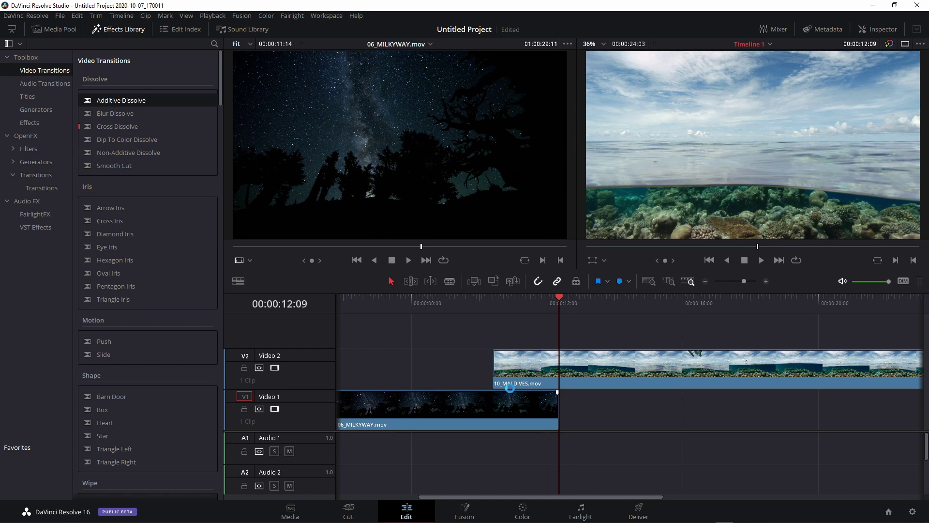
Save, return the Maldives clip to Video 1 after Milky Way, and add an Additive Dissolve
{"action": "key", "text": "ctrl+s"}
{"action": "mouse_move", "coordinate": [498, 366]}
{"action": "left_mouse_down"}
{"action": "mouse_move", "coordinate": [559, 364]}
{"action": "mouse_move", "coordinate": [591, 411]}
{"action": "left_mouse_up"}
{"action": "mouse_move", "coordinate": [124, 101]}
{"action": "left_mouse_down"}
{"action": "mouse_move", "coordinate": [171, 122]}
{"action": "mouse_move", "coordinate": [562, 404]}
{"action": "mouse_move", "coordinate": [479, 403]}
{"action": "left_mouse_up"}
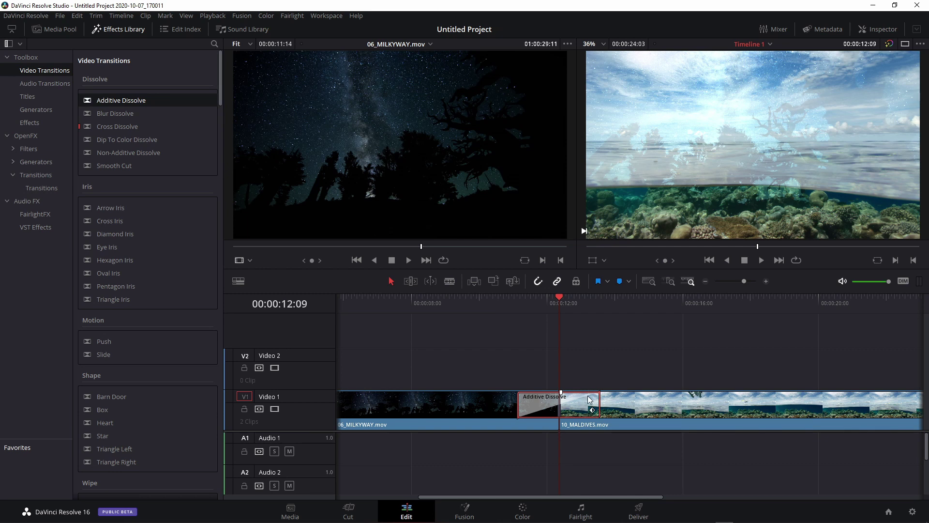
Undo the dissolve, then trim the Maldives start and close the gap after Milky Way
{"action": "key", "text": "ctrl+z"}
{"action": "left_click_drag", "start_coordinate": [560, 401], "coordinate": [700, 403]}
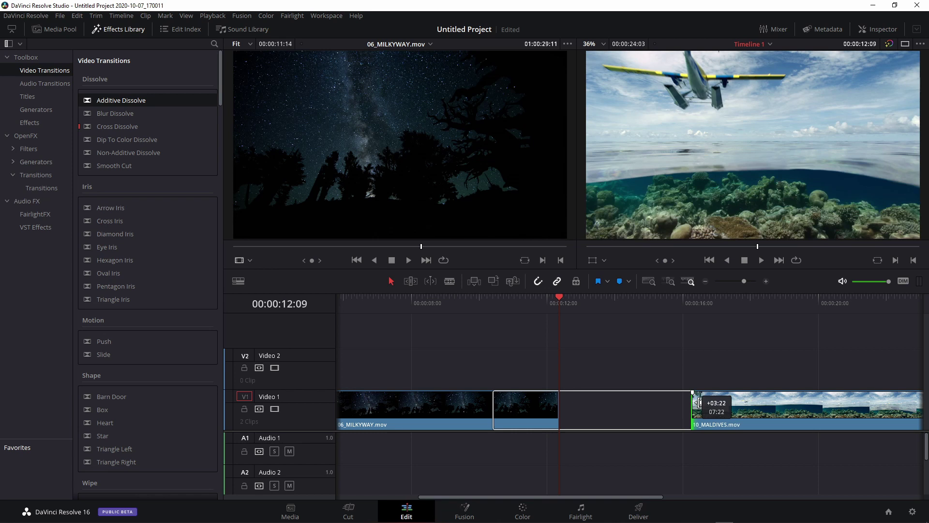
{"action": "left_click_drag", "start_coordinate": [766, 407], "coordinate": [635, 408]}
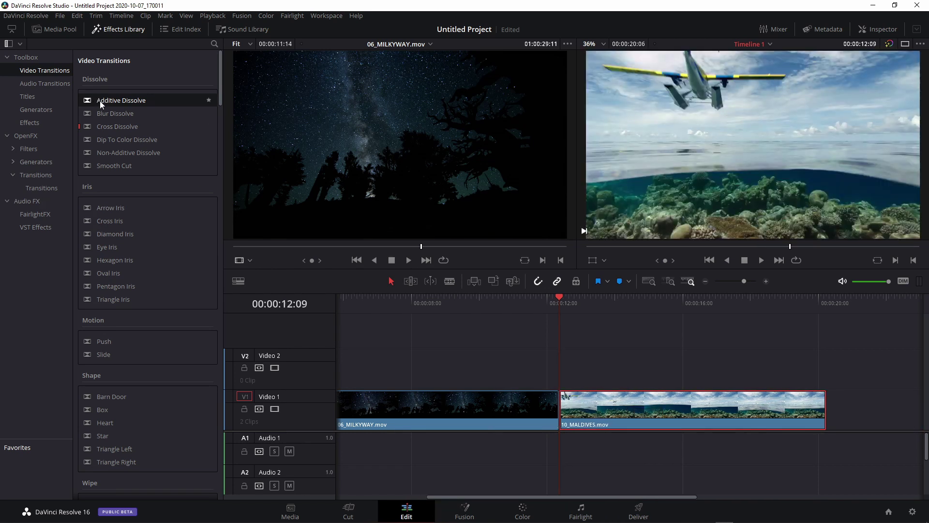
Add an Additive Dissolve ending at the cut and adjust its length
{"action": "mouse_move", "coordinate": [101, 105]}
{"action": "left_mouse_down"}
{"action": "mouse_move", "coordinate": [552, 404]}
{"action": "mouse_move", "coordinate": [518, 406]}
{"action": "left_mouse_up"}
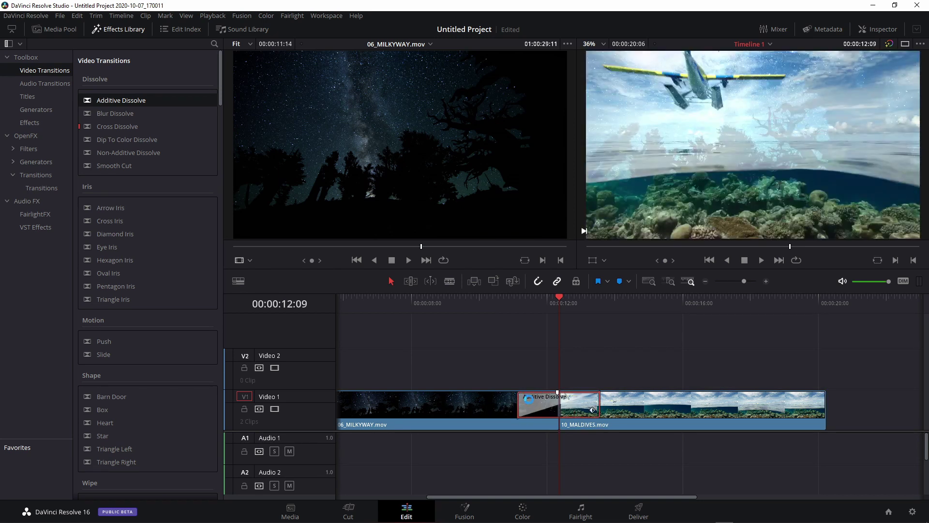
{"action": "right_click", "coordinate": [533, 401]}
{"action": "left_click", "coordinate": [566, 420]}
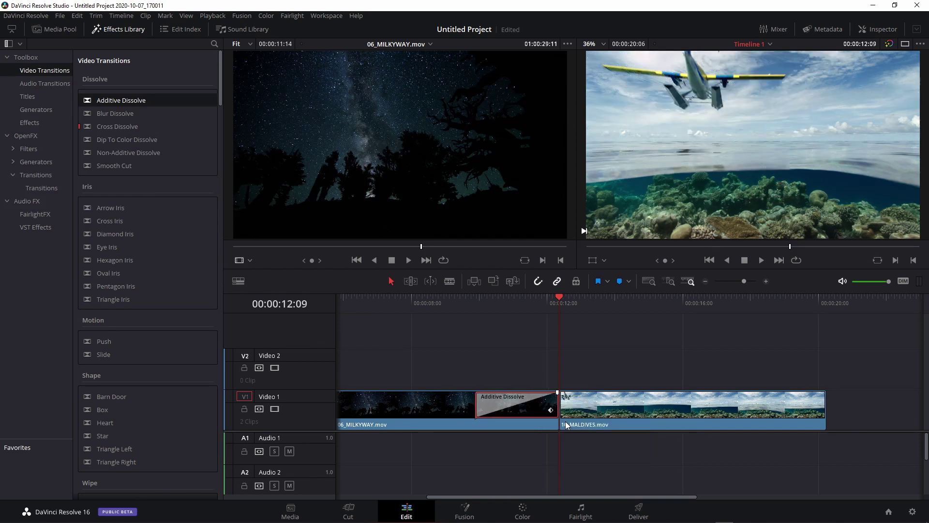
{"action": "left_click_drag", "start_coordinate": [477, 408], "coordinate": [362, 408]}
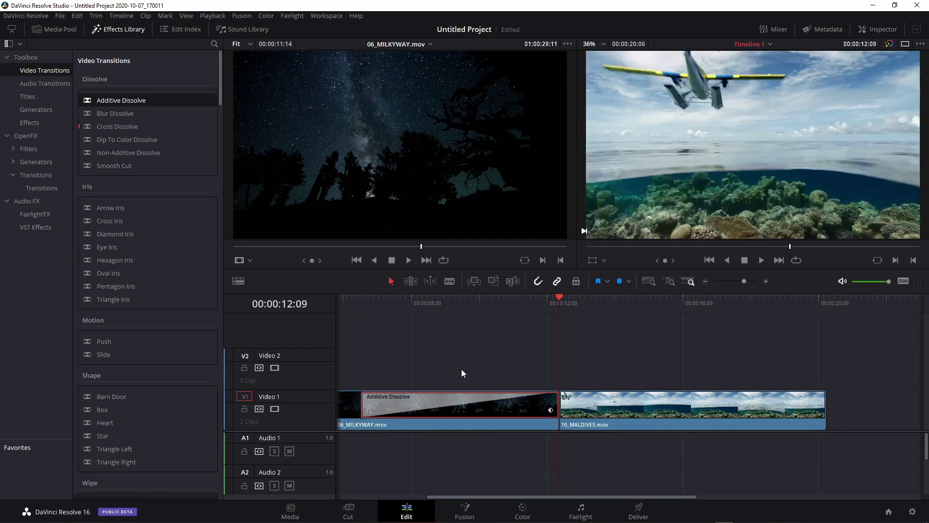
{"action": "scroll", "coordinate": [460, 368], "scroll_direction": "left", "scroll_amount": 5}
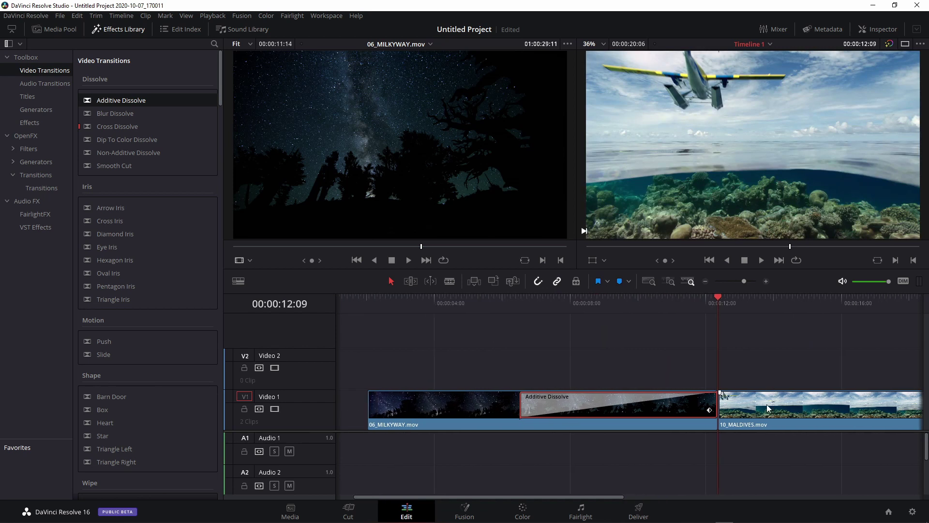
{"action": "mouse_move", "coordinate": [521, 399]}
{"action": "left_mouse_down"}
{"action": "mouse_move", "coordinate": [584, 407]}
{"action": "mouse_move", "coordinate": [484, 407]}
{"action": "left_mouse_up"}
Lift Maldives to Video 2, extend its start earlier, save, and try then remove a fade-in
{"action": "left_click_drag", "start_coordinate": [791, 404], "coordinate": [792, 363]}
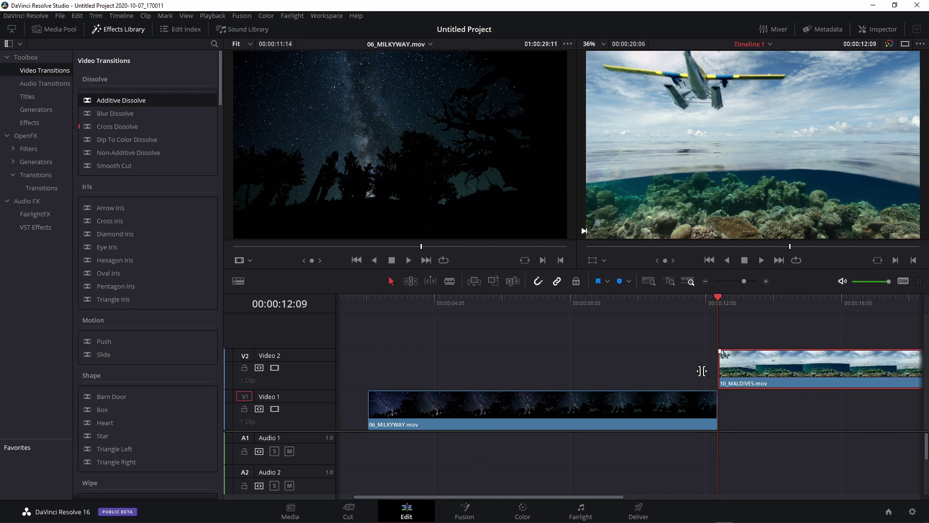
{"action": "left_click", "coordinate": [462, 369]}
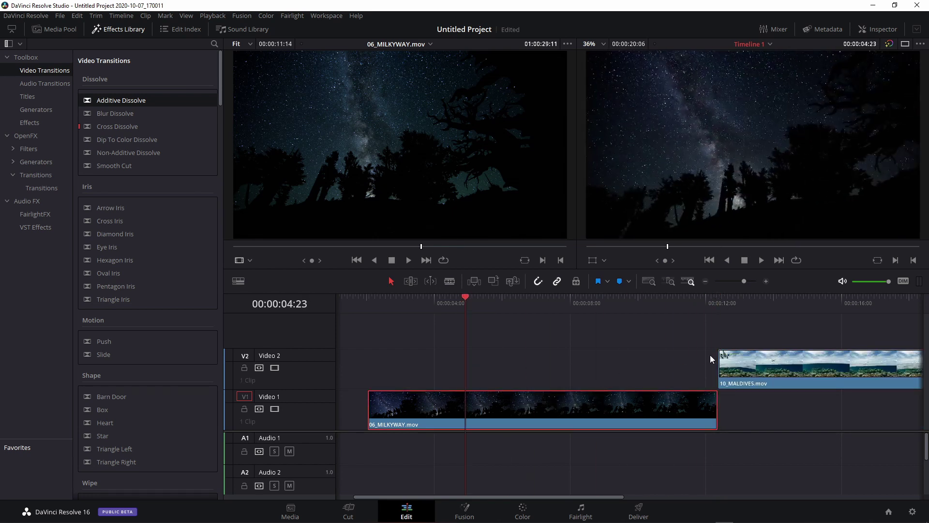
{"action": "left_click_drag", "start_coordinate": [722, 361], "coordinate": [504, 368]}
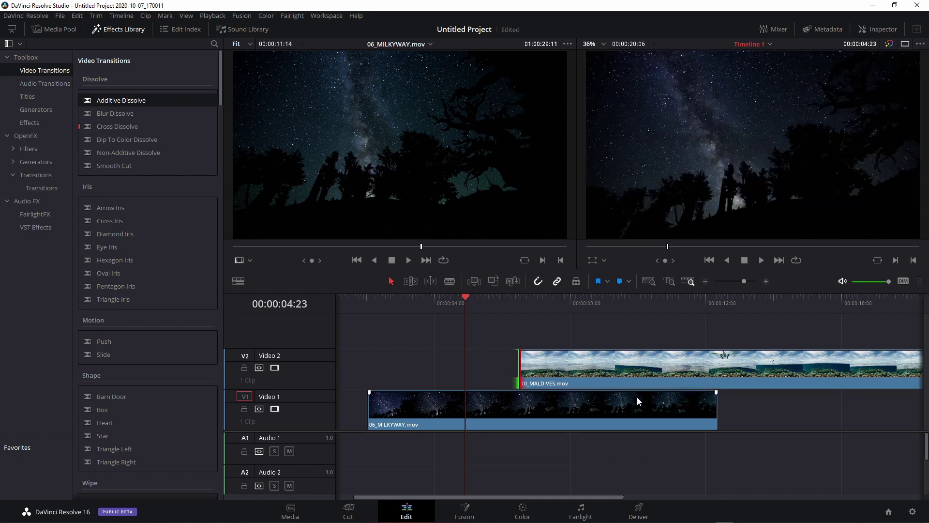
{"action": "key", "text": "ctrl+s"}
{"action": "left_click_drag", "start_coordinate": [521, 349], "coordinate": [684, 347]}
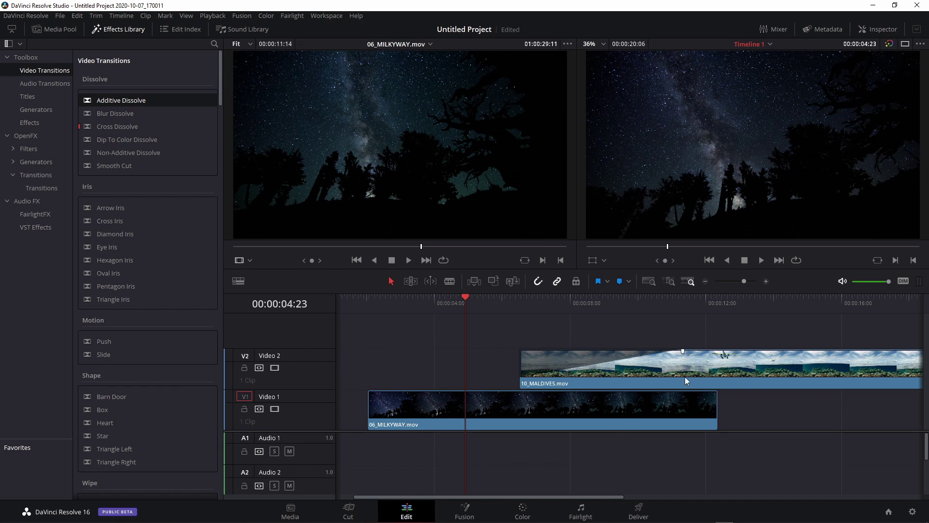
{"action": "mouse_move", "coordinate": [684, 350]}
{"action": "left_mouse_down"}
{"action": "mouse_move", "coordinate": [522, 350]}
{"action": "mouse_move", "coordinate": [849, 403]}
{"action": "left_mouse_up"}
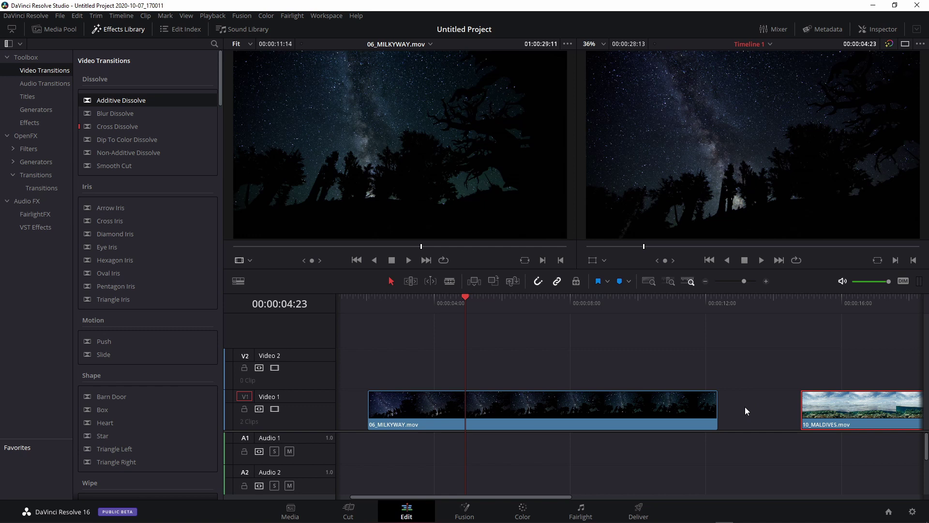
Back on Video 1, extend the Maldives start left to meet Milky Way
{"action": "mouse_move", "coordinate": [801, 404]}
{"action": "left_mouse_down"}
{"action": "mouse_move", "coordinate": [674, 412]}
{"action": "mouse_move", "coordinate": [727, 415]}
{"action": "left_mouse_up"}
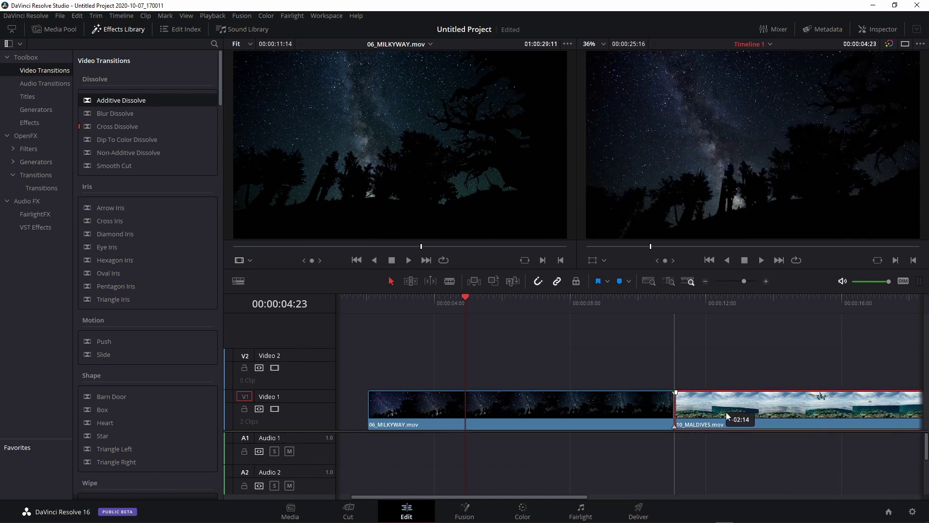
{"action": "scroll", "coordinate": [512, 372], "scroll_direction": "right", "scroll_amount": 5}
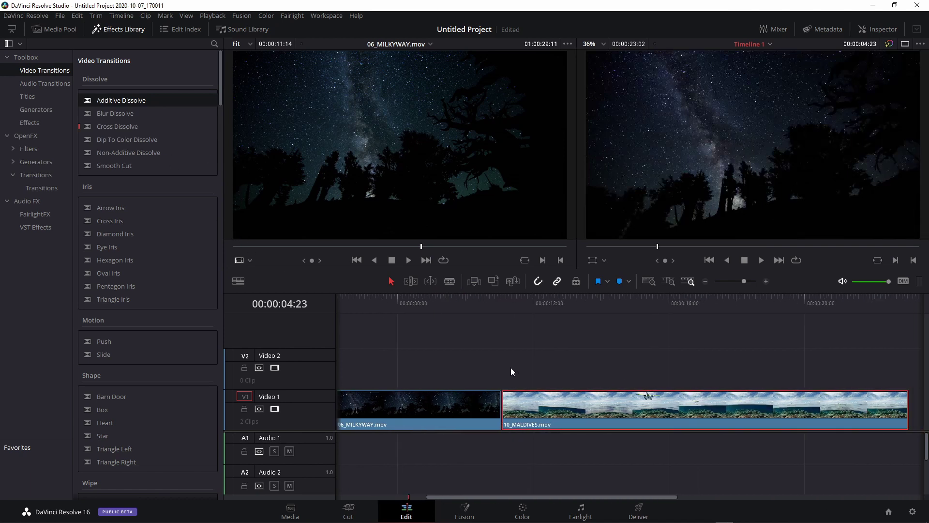
{"action": "scroll", "coordinate": [572, 348], "scroll_direction": "down", "scroll_amount": 2}
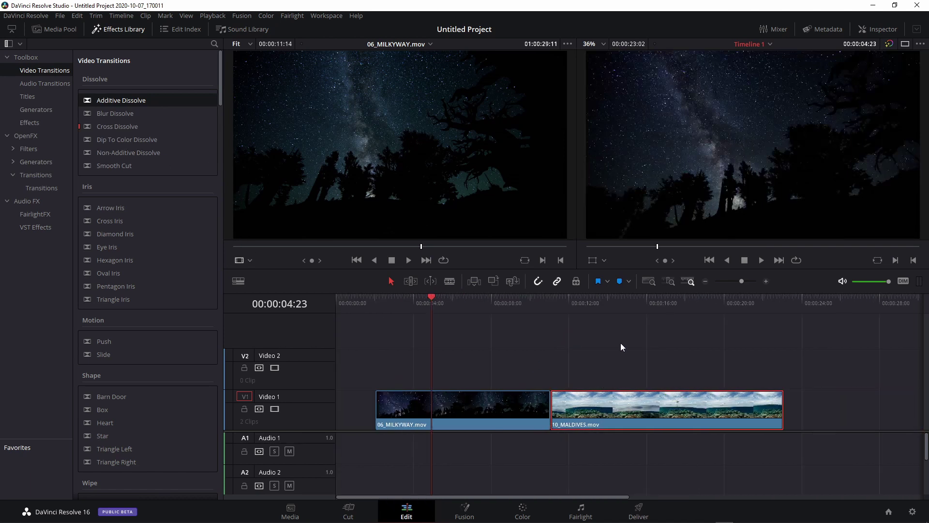
Add an Oval Iris between Milky Way and Maldives, preview it, and blade Maldives at 00:00:17:02
{"action": "left_click", "coordinate": [660, 310]}
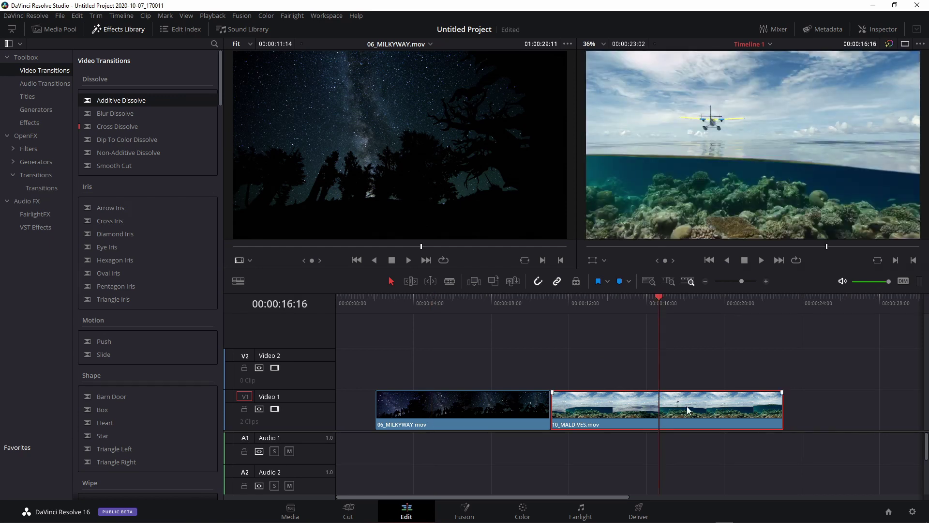
{"action": "left_click_drag", "start_coordinate": [669, 303], "coordinate": [583, 335]}
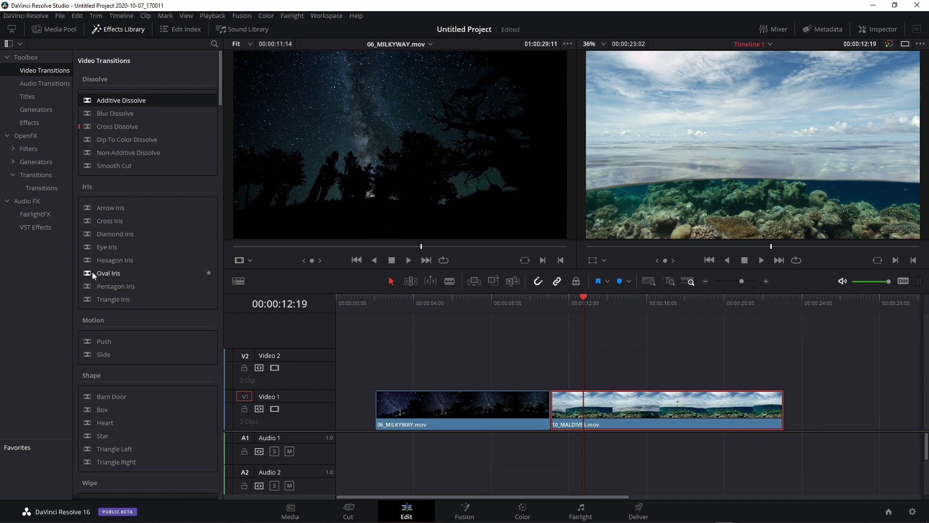
{"action": "left_click_drag", "start_coordinate": [94, 275], "coordinate": [551, 404]}
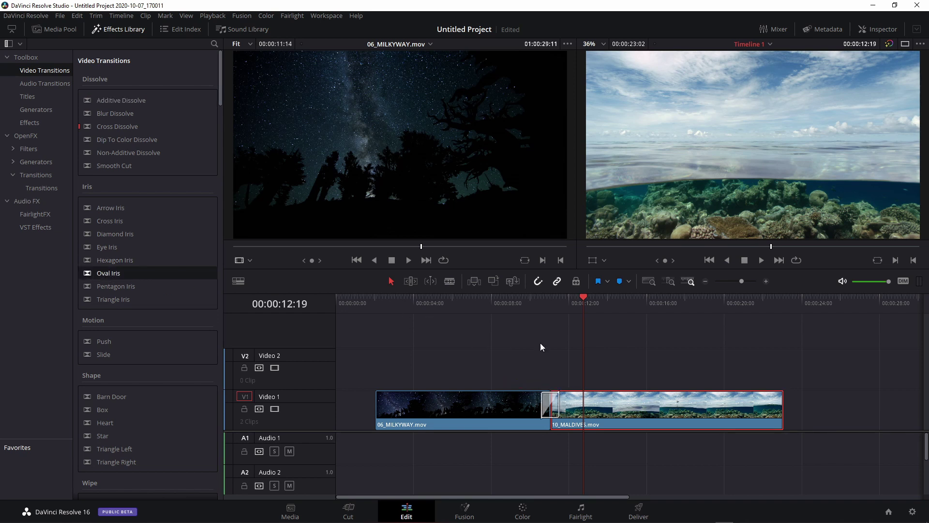
{"action": "left_click", "coordinate": [536, 309]}
{"action": "key", "text": "space"}
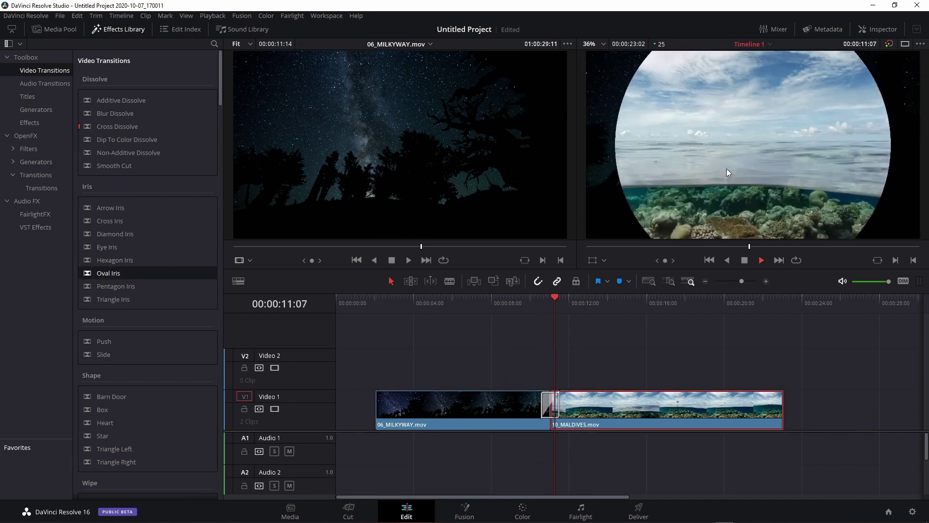
{"action": "key", "text": "space"}
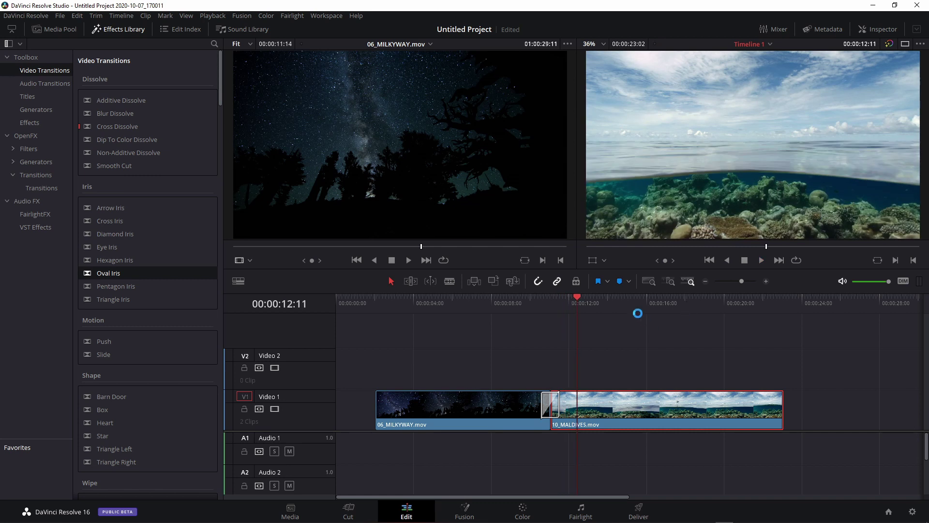
{"action": "left_click_drag", "start_coordinate": [664, 312], "coordinate": [667, 319]}
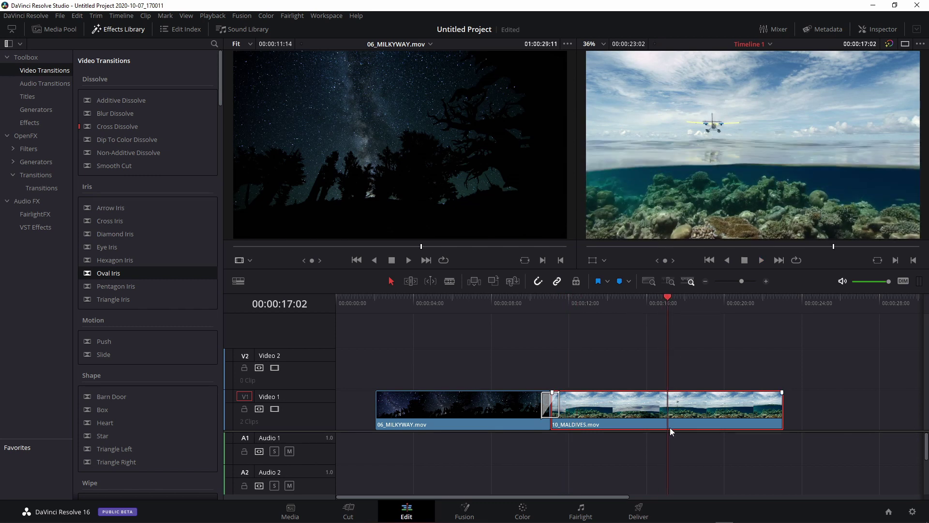
{"action": "key", "text": "ctrl+b"}
Save, drop an Oval Iris on the cut between the two Maldives clips, and preview it twice
{"action": "key", "text": "ctrl+s"}
{"action": "left_click_drag", "start_coordinate": [104, 276], "coordinate": [671, 404]}
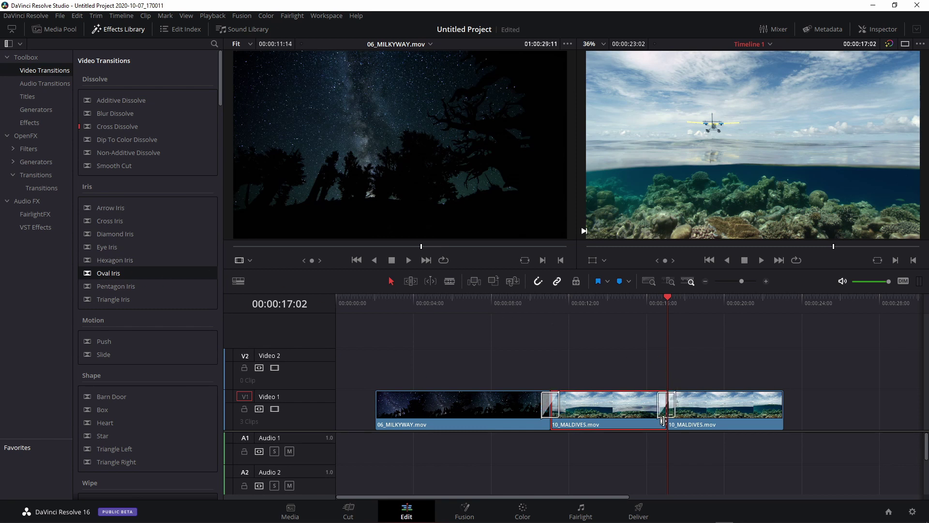
{"action": "left_click", "coordinate": [652, 308]}
{"action": "key", "text": "space"}
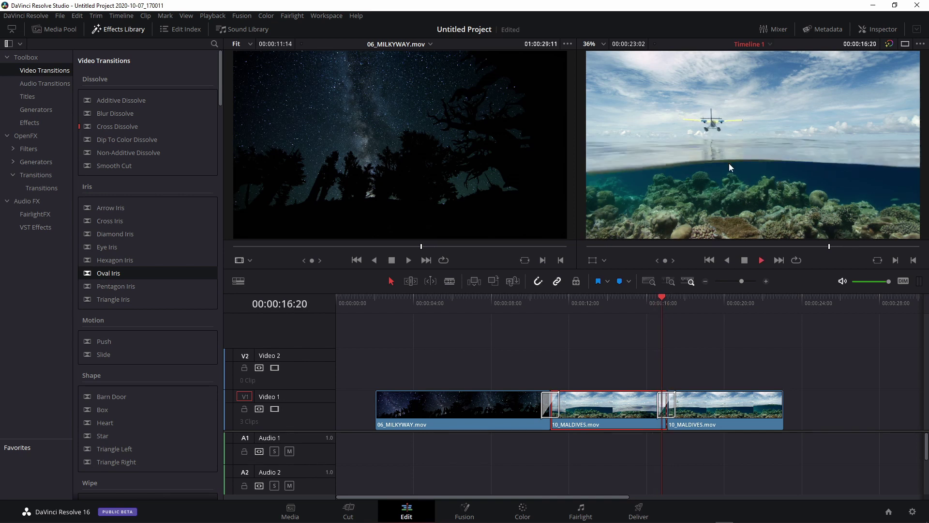
{"action": "key", "text": "space"}
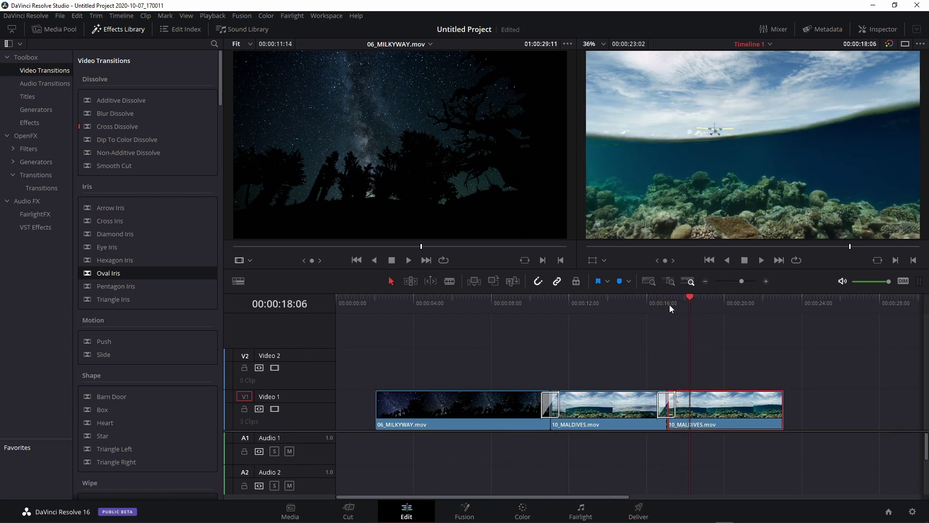
{"action": "left_click", "coordinate": [639, 306]}
{"action": "key", "text": "space"}
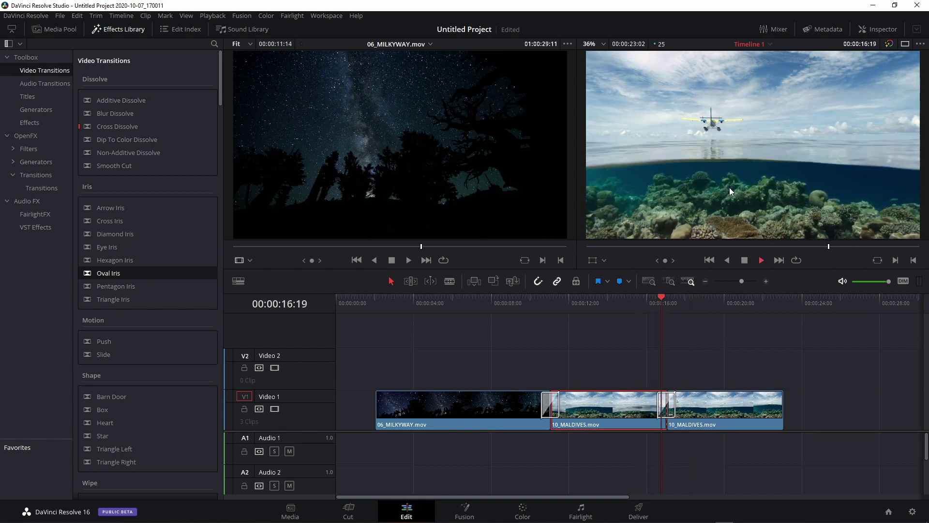
{"action": "key", "text": "space"}
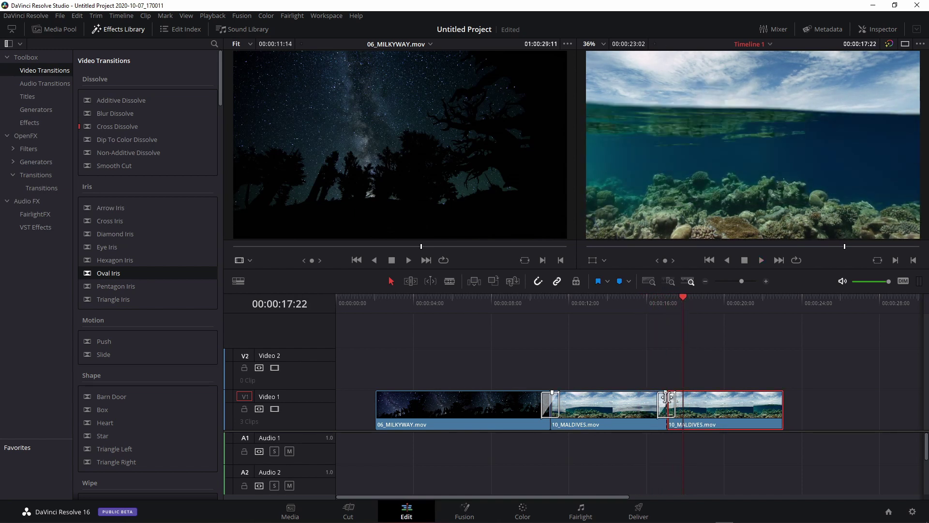
{"action": "left_click_drag", "start_coordinate": [683, 299], "coordinate": [665, 304]}
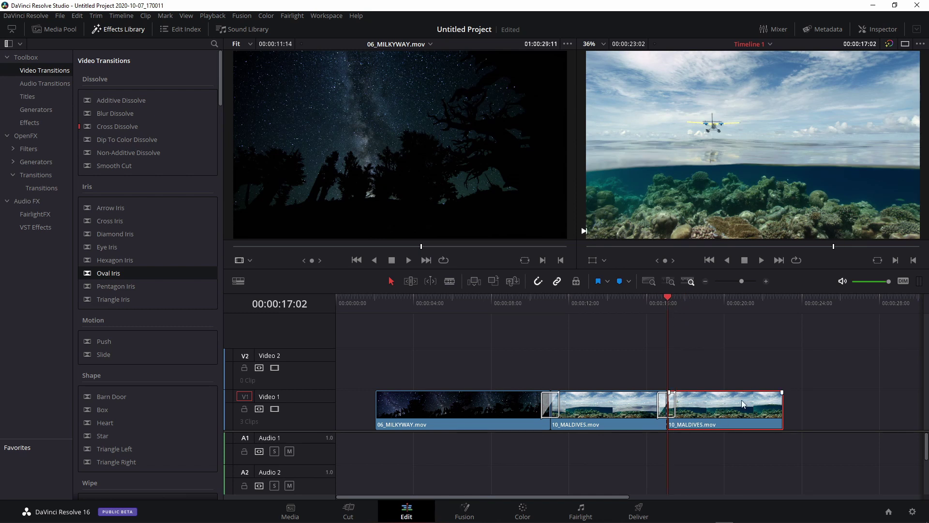
On the Color page, lower the second Maldives clip's Lift to -0.70, then return to Edit
{"action": "left_click", "coordinate": [525, 507]}
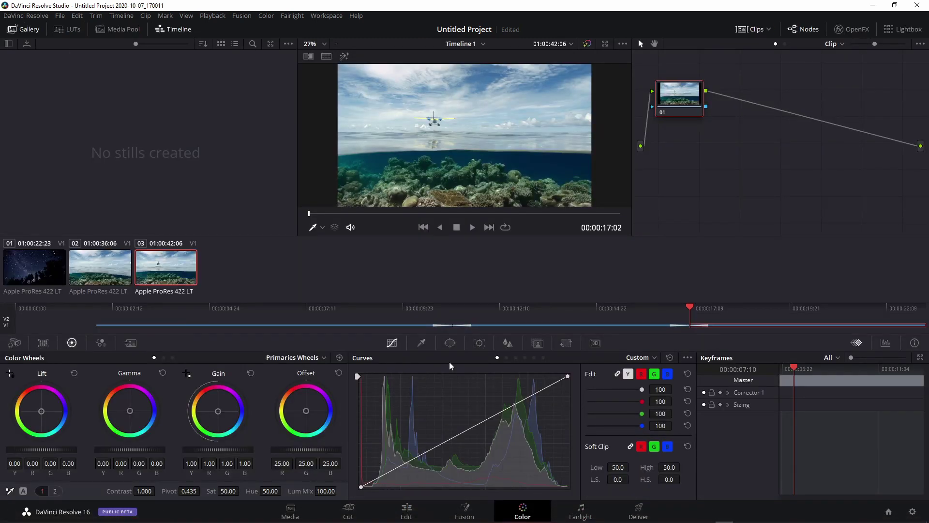
{"action": "left_click_drag", "start_coordinate": [49, 450], "coordinate": [29, 450]}
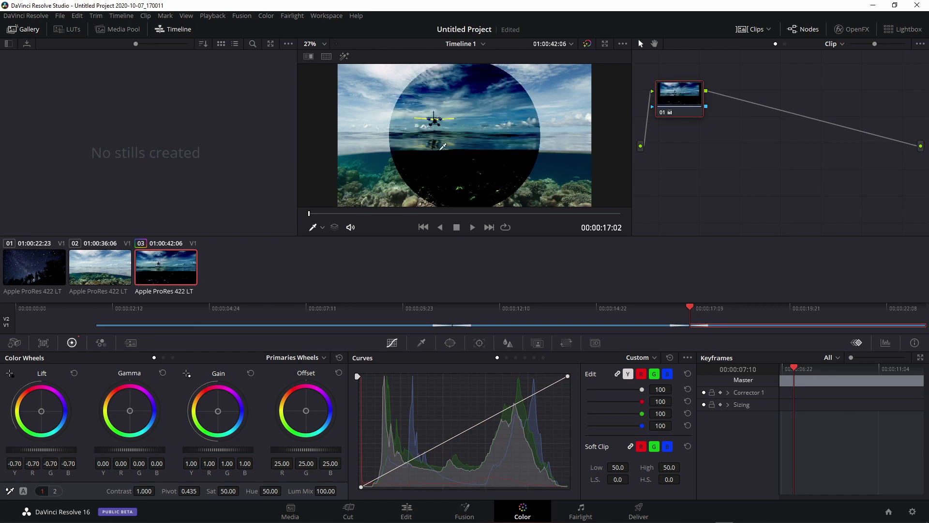
{"action": "left_click", "coordinate": [406, 508]}
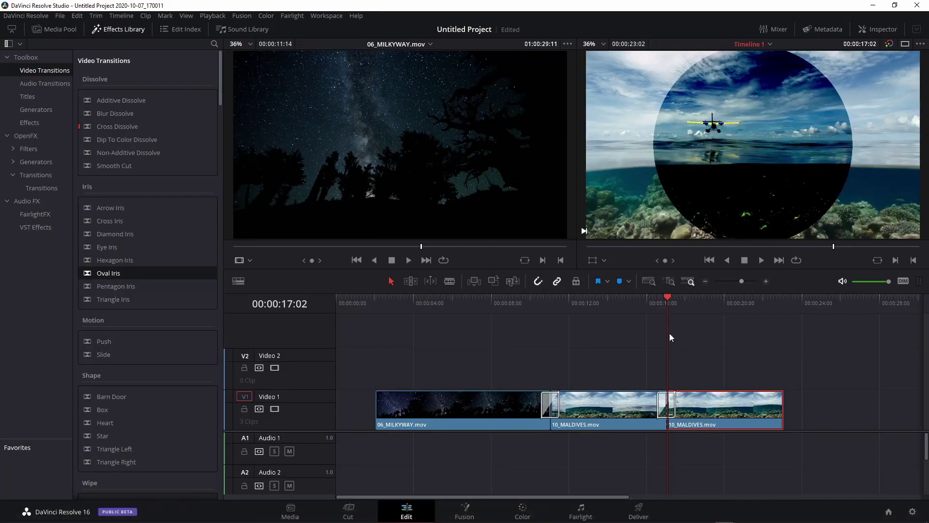
Review the darkened iris transition and trim away the clip portion before 00:00:19:19
{"action": "left_click", "coordinate": [652, 304]}
{"action": "key", "text": "space"}
{"action": "left_click", "coordinate": [680, 303]}
{"action": "left_click", "coordinate": [667, 301]}
{"action": "left_click", "coordinate": [656, 311]}
{"action": "left_click", "coordinate": [677, 315]}
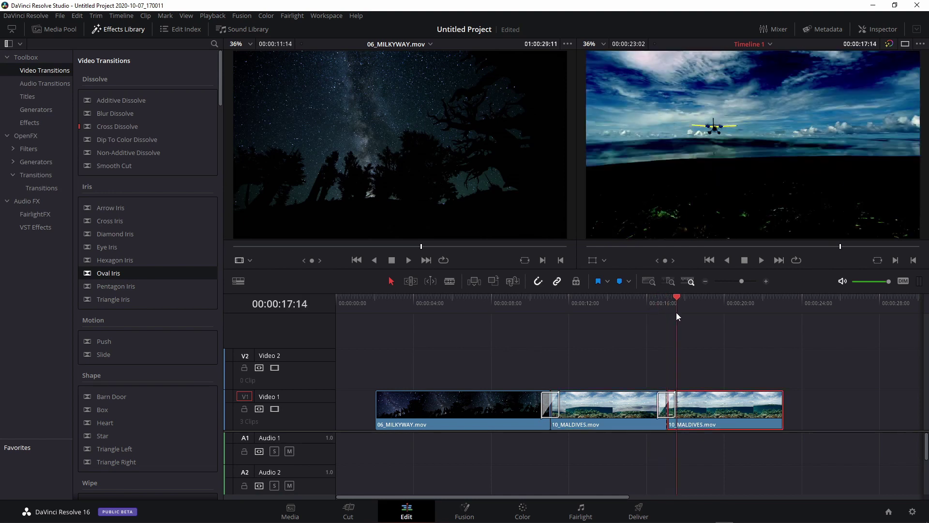
{"action": "left_click", "coordinate": [720, 312]}
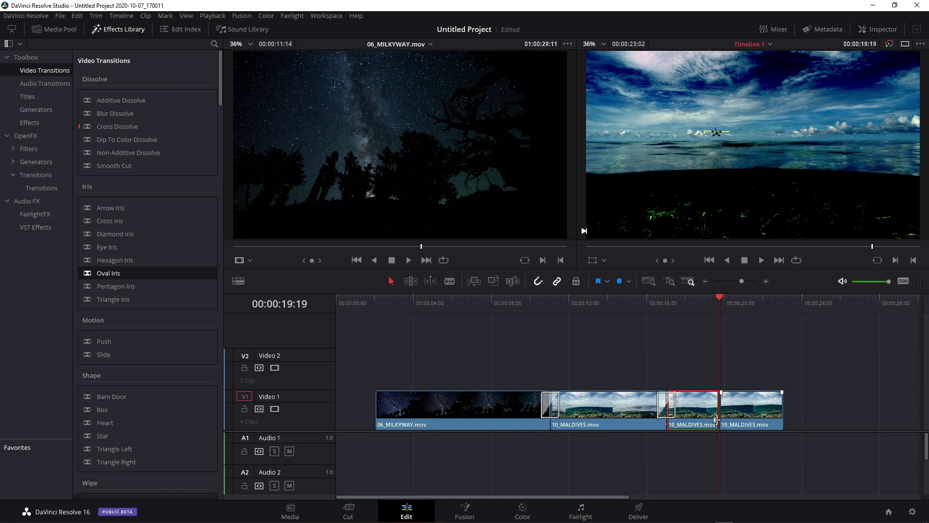
{"action": "key", "text": "shift+bracketleft"}
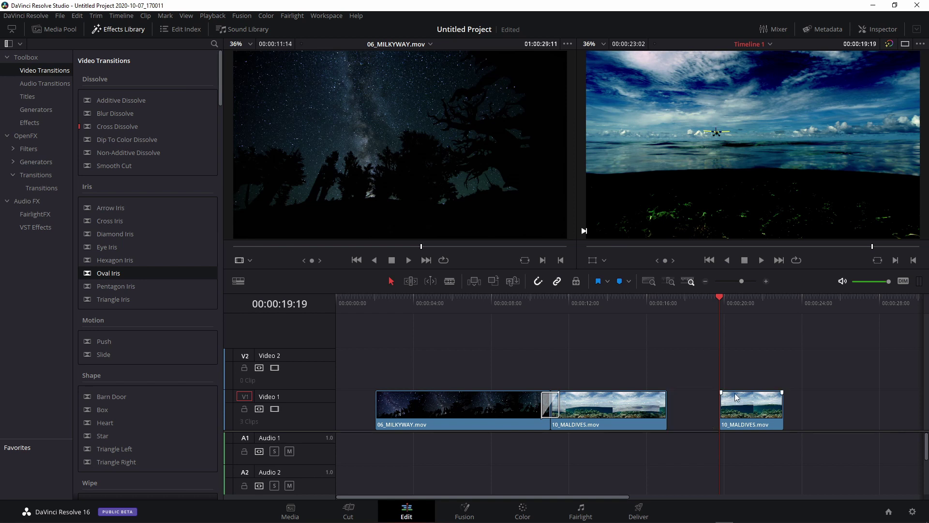
Slide the last 10_MALDIVES clip left against the second and drop a dissolve on their cut
{"action": "left_click", "coordinate": [731, 306]}
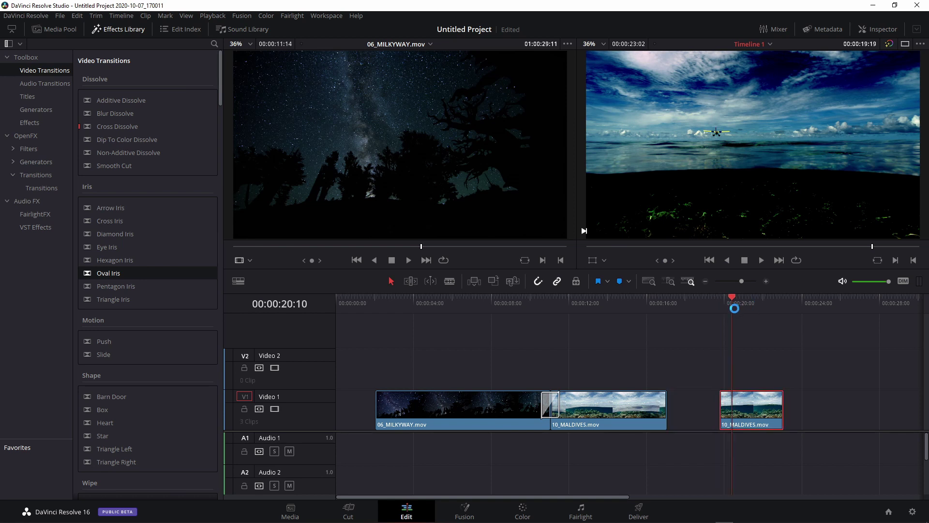
{"action": "mouse_move", "coordinate": [731, 298]}
{"action": "left_mouse_down"}
{"action": "mouse_move", "coordinate": [640, 327]}
{"action": "mouse_move", "coordinate": [655, 328]}
{"action": "left_mouse_up"}
{"action": "left_click_drag", "start_coordinate": [742, 402], "coordinate": [692, 404]}
{"action": "mouse_move", "coordinate": [121, 100]}
{"action": "left_mouse_down"}
{"action": "mouse_move", "coordinate": [185, 158]}
{"action": "mouse_move", "coordinate": [116, 104]}
{"action": "mouse_move", "coordinate": [704, 430]}
{"action": "mouse_move", "coordinate": [667, 409]}
{"action": "left_mouse_up"}
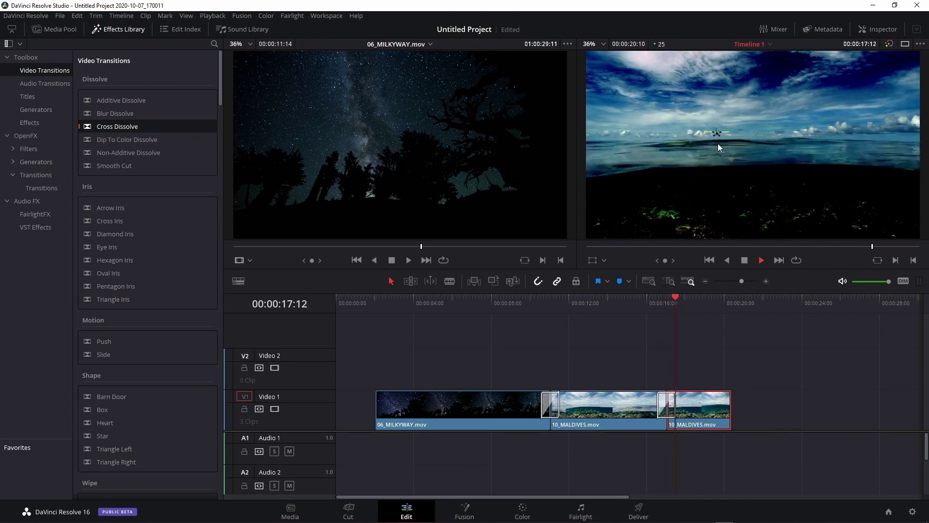
{"action": "key", "text": "space"}
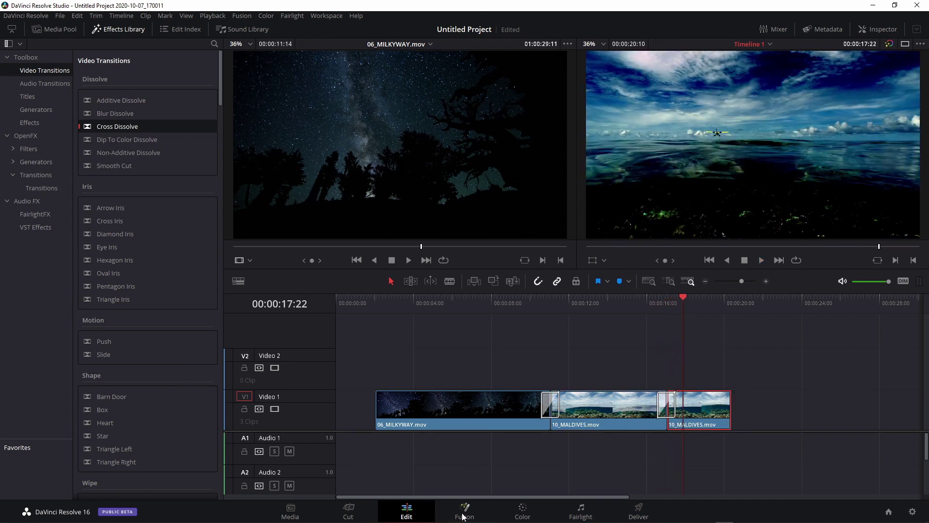
{"action": "left_click", "coordinate": [519, 510]}
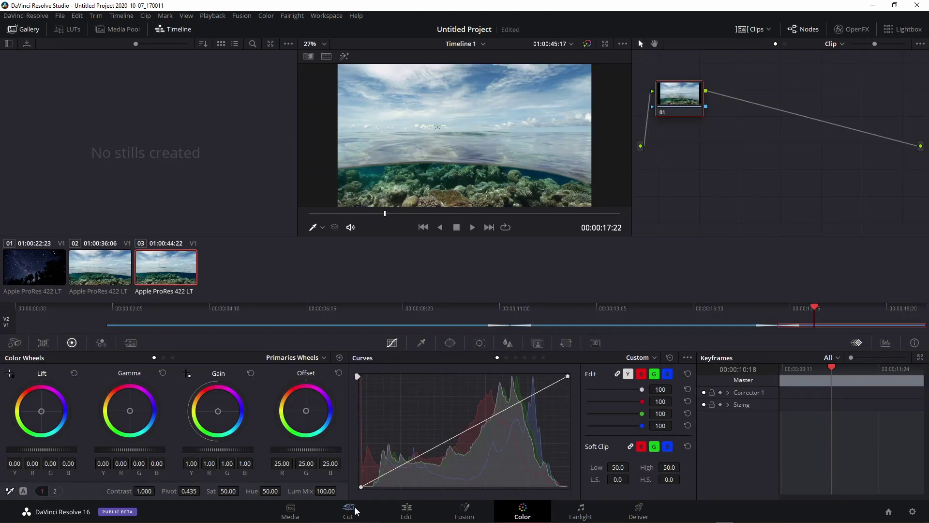
{"action": "left_click", "coordinate": [405, 512]}
{"action": "left_click", "coordinate": [657, 318]}
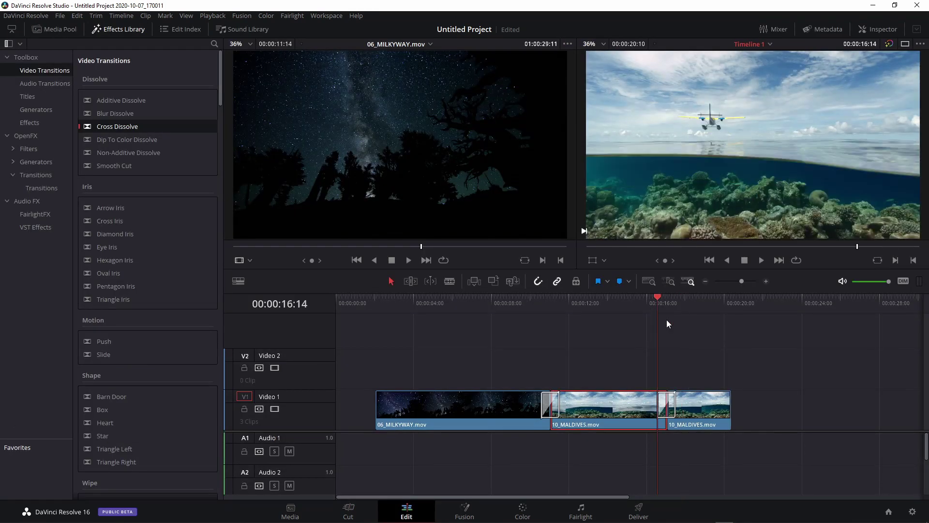
{"action": "key", "text": "space"}
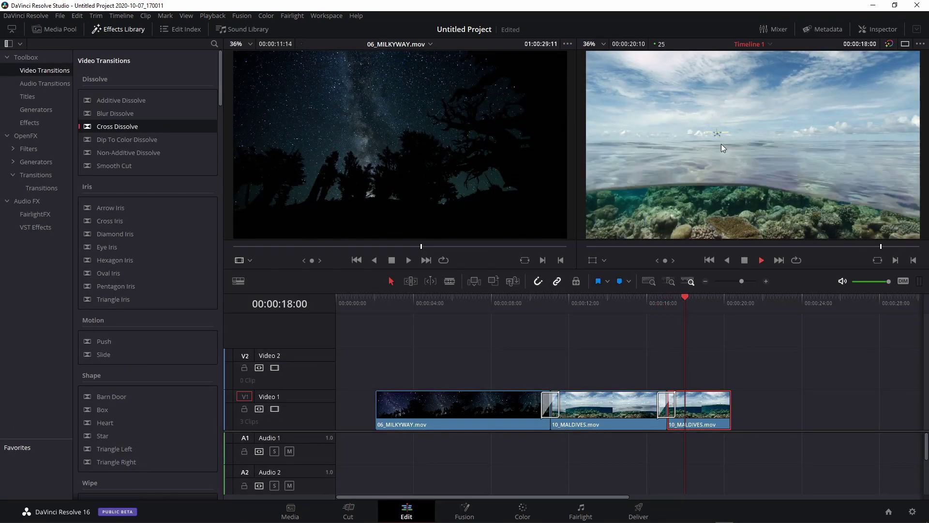
{"action": "left_click", "coordinate": [646, 309]}
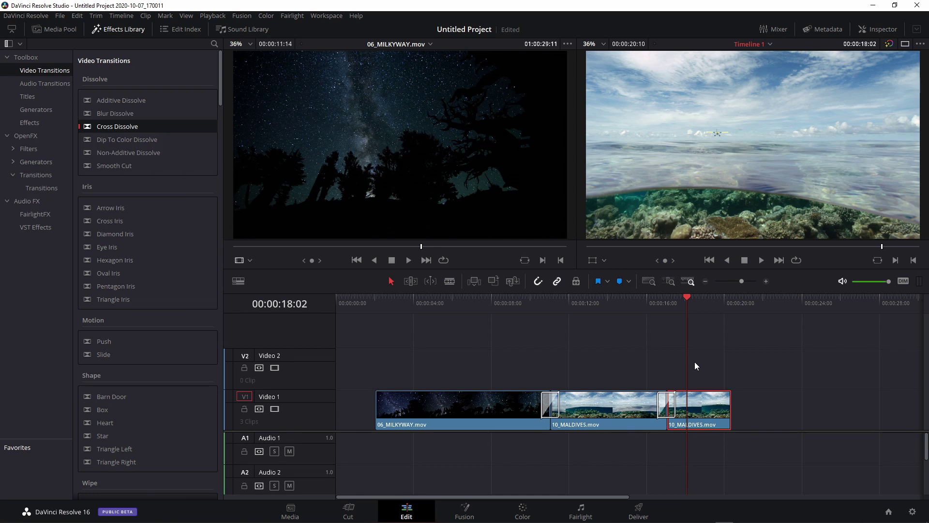
{"action": "left_click", "coordinate": [54, 29]}
Place auto.mp4 on V1 after the Maldives clips and preview the road footage
{"action": "left_click_drag", "start_coordinate": [115, 232], "coordinate": [576, 425]}
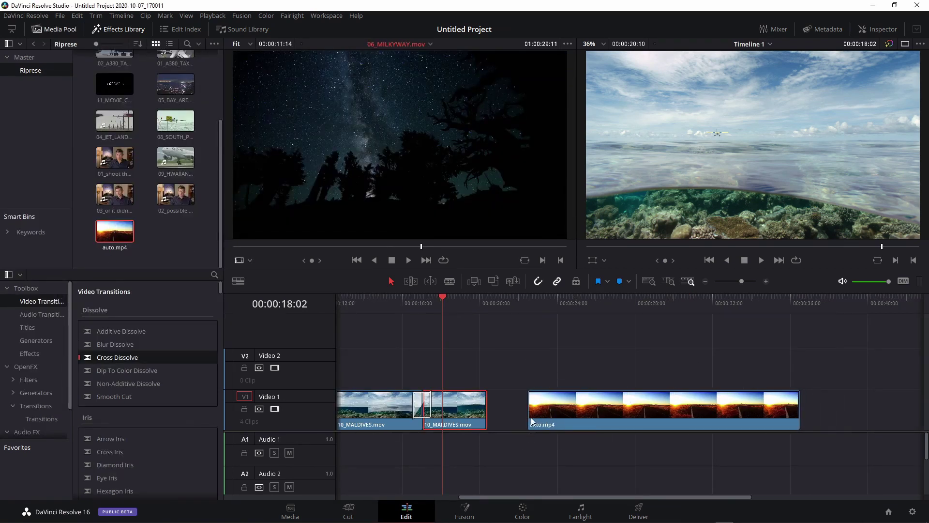
{"action": "left_click", "coordinate": [530, 312]}
{"action": "key", "text": "space"}
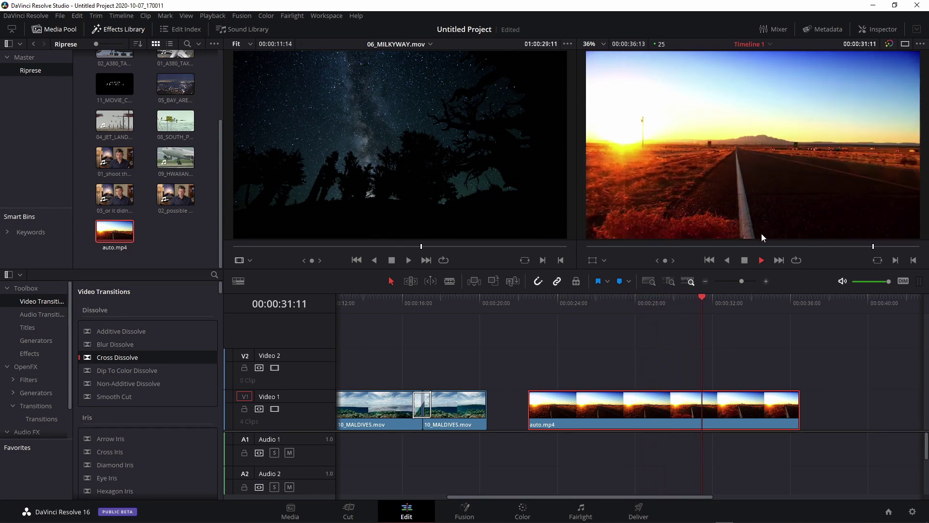
{"action": "left_click", "coordinate": [696, 301]}
Split auto.mp4 at 26:24
{"action": "left_click", "coordinate": [627, 303]}
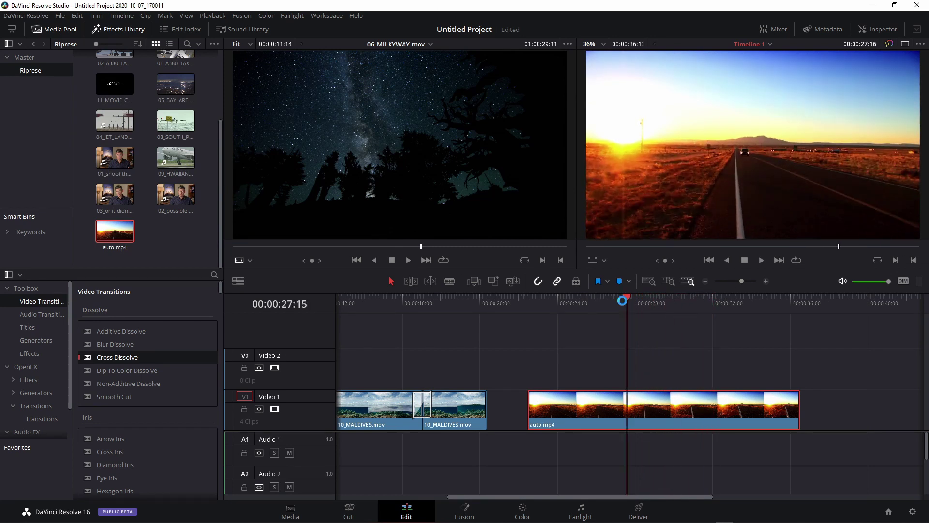
{"action": "left_click", "coordinate": [637, 306]}
{"action": "left_click_drag", "start_coordinate": [637, 306], "coordinate": [615, 309]}
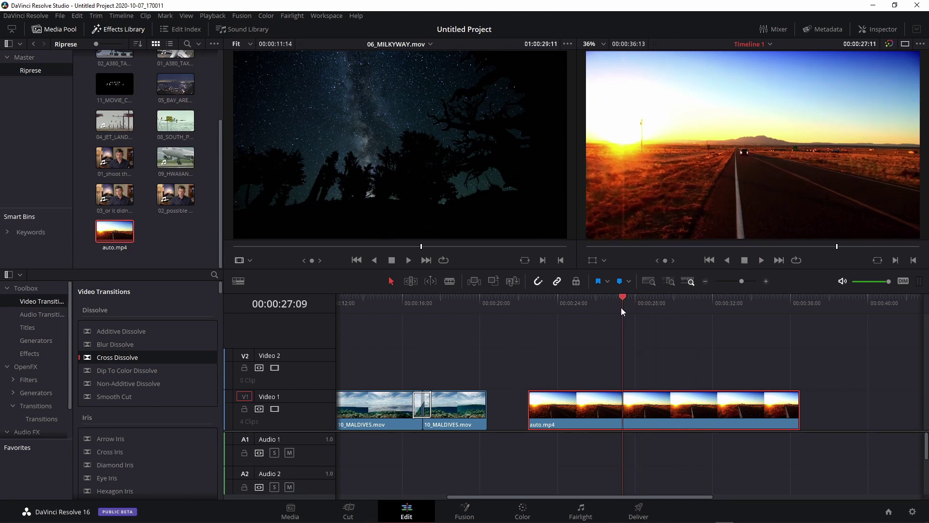
{"action": "key", "text": "ctrl+b"}
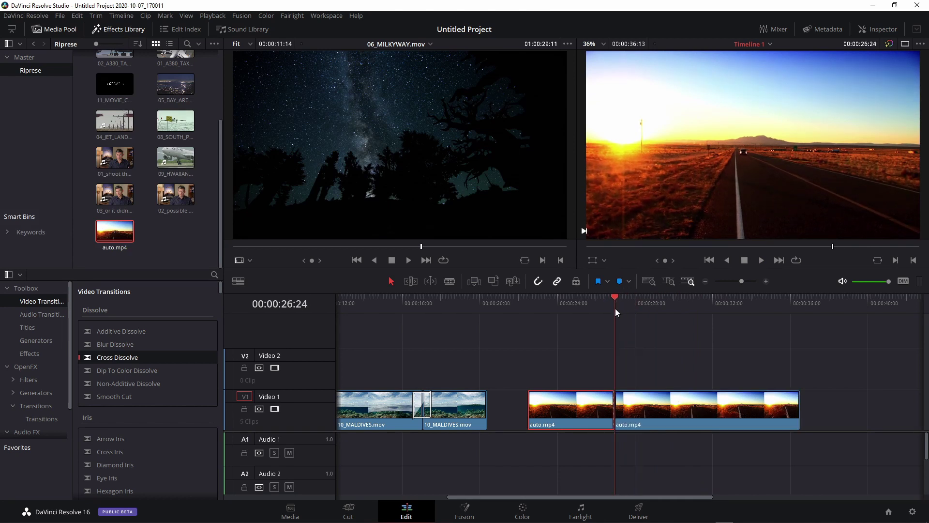
Trim the head of the second auto.mp4 piece toward 29:16 and play the cut sequence
{"action": "left_click_drag", "start_coordinate": [620, 310], "coordinate": [666, 309]}
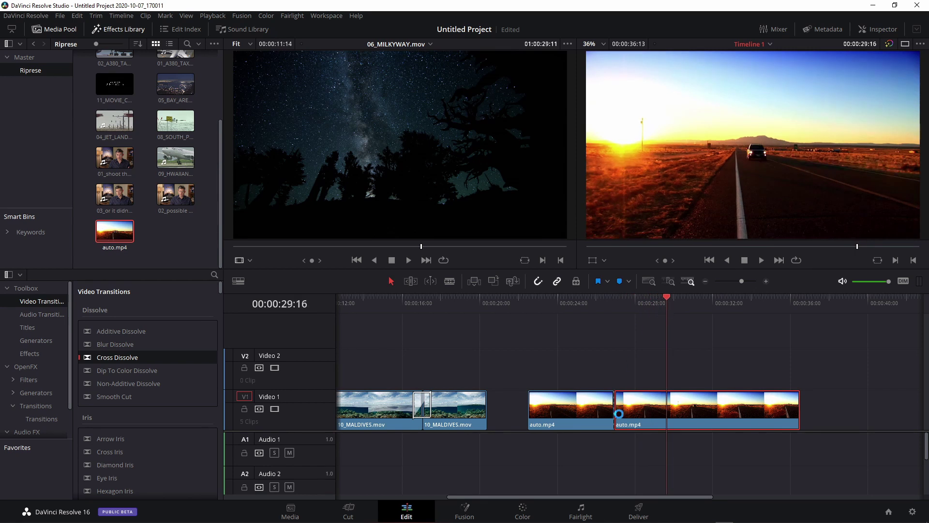
{"action": "mouse_move", "coordinate": [619, 414]}
{"action": "left_mouse_down"}
{"action": "mouse_move", "coordinate": [656, 412]}
{"action": "mouse_move", "coordinate": [634, 409]}
{"action": "left_mouse_up"}
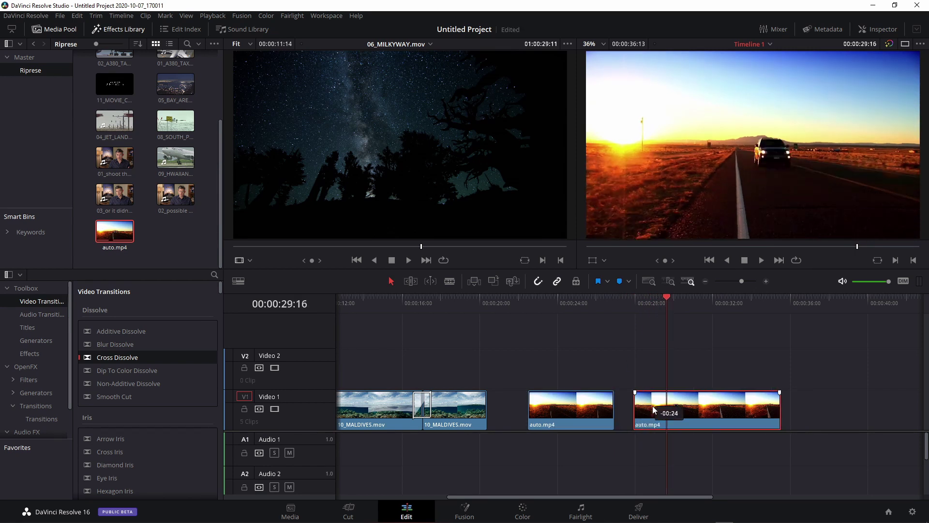
{"action": "left_click", "coordinate": [615, 305]}
{"action": "key", "text": "space"}
{"action": "key", "text": "space"}
Split and trim auto.mp4 into four butted pieces, including a short first piece
{"action": "key", "text": "ctrl+b"}
{"action": "left_click_drag", "start_coordinate": [646, 403], "coordinate": [683, 409]}
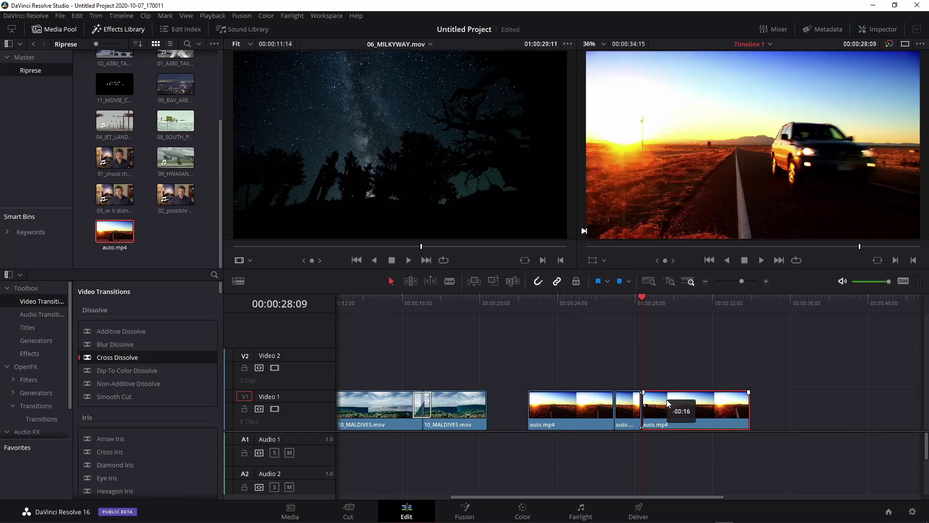
{"action": "mouse_move", "coordinate": [579, 310]}
{"action": "left_mouse_down"}
{"action": "mouse_move", "coordinate": [599, 311]}
{"action": "mouse_move", "coordinate": [549, 321]}
{"action": "left_mouse_up"}
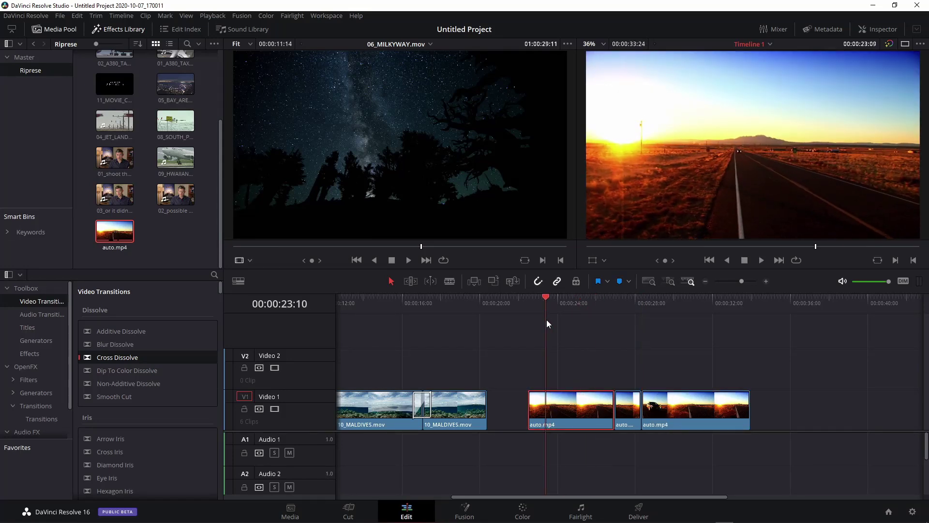
{"action": "key", "text": "ctrl+b"}
{"action": "left_click_drag", "start_coordinate": [549, 402], "coordinate": [586, 396]}
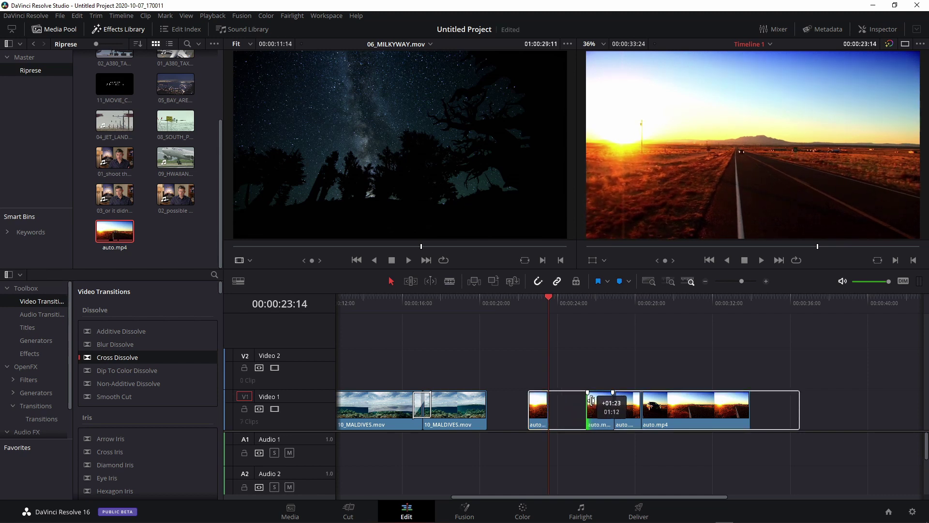
{"action": "left_click_drag", "start_coordinate": [530, 393], "coordinate": [566, 393]}
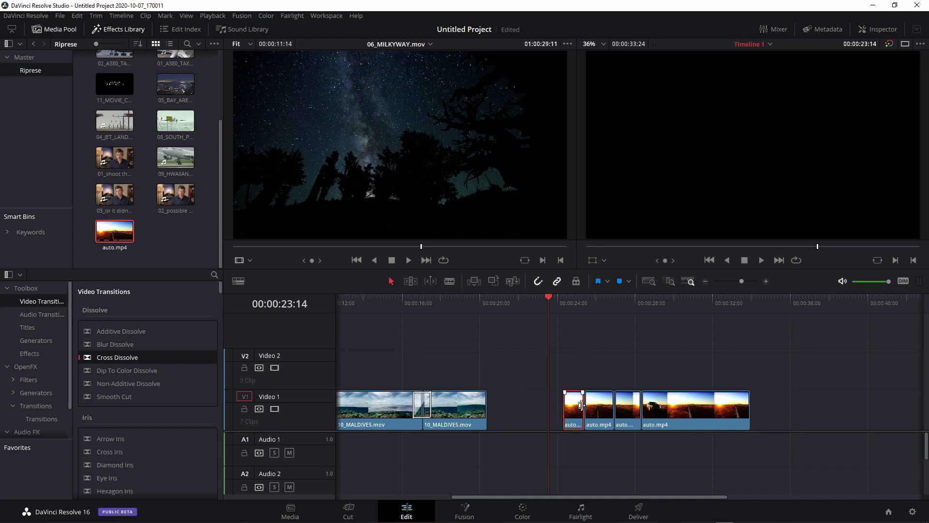
Add Cross Dissolves between all four auto.mp4 pieces with Ctrl+T
{"action": "left_click_drag", "start_coordinate": [562, 372], "coordinate": [658, 434]}
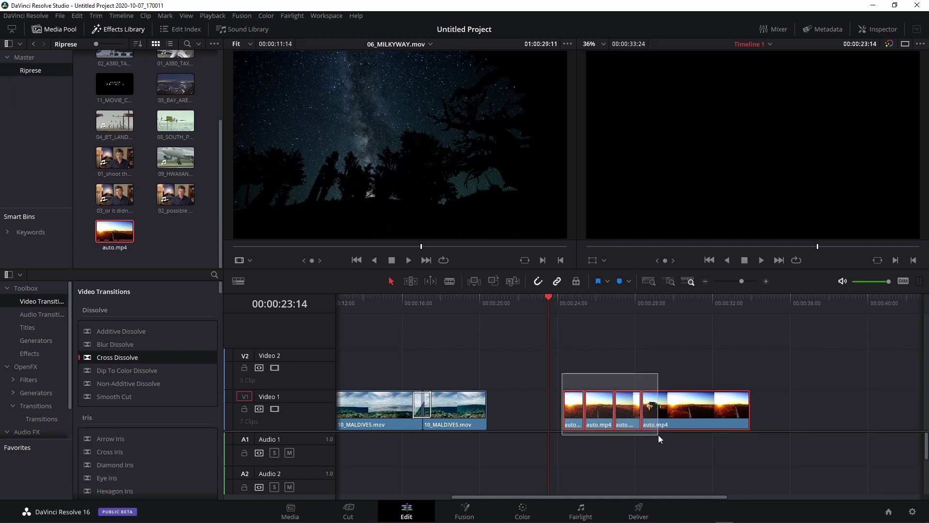
{"action": "key", "text": "ctrl+t"}
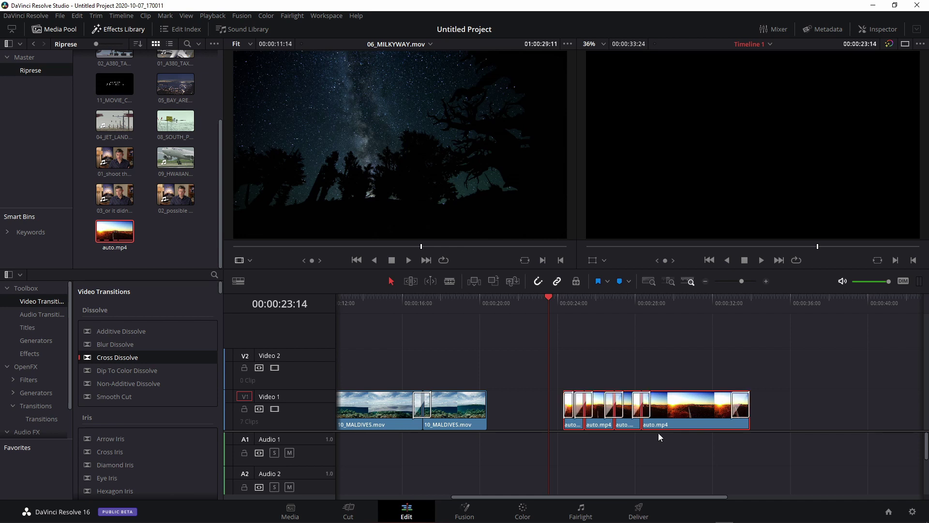
{"action": "key", "text": "ctrl+equal"}
Extend the first auto.mp4 Cross Dissolve by a few frames and play back the road sequence
{"action": "scroll", "coordinate": [622, 422], "scroll_direction": "right", "scroll_amount": 1}
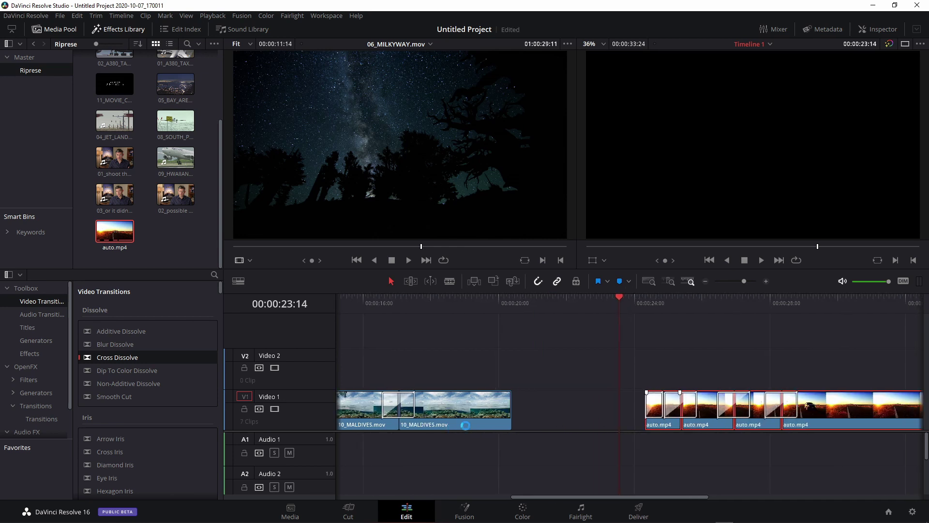
{"action": "scroll", "coordinate": [624, 421], "scroll_direction": "right", "scroll_amount": 5}
{"action": "scroll", "coordinate": [631, 420], "scroll_direction": "right", "scroll_amount": 2}
{"action": "scroll", "coordinate": [632, 419], "scroll_direction": "right", "scroll_amount": 1}
{"action": "left_click", "coordinate": [476, 401]}
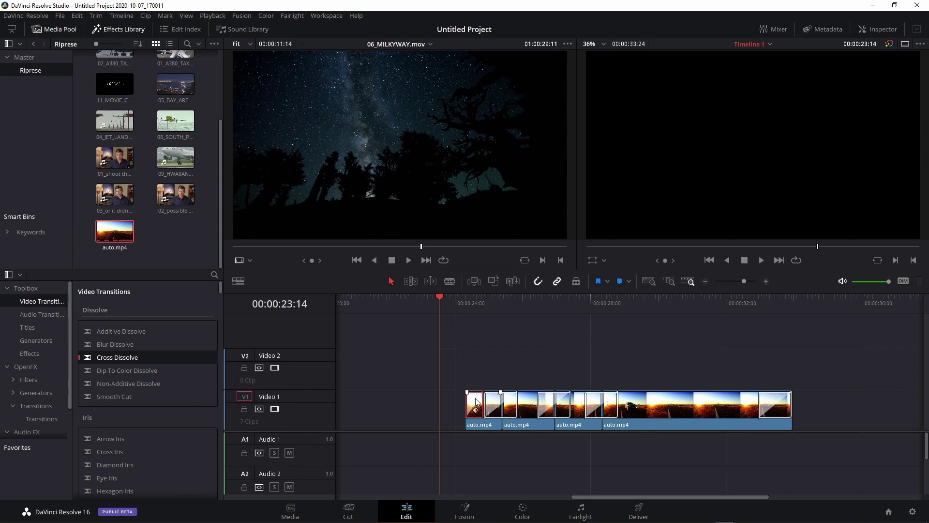
{"action": "mouse_move", "coordinate": [476, 402]}
{"action": "left_mouse_down"}
{"action": "mouse_move", "coordinate": [546, 405]}
{"action": "mouse_move", "coordinate": [483, 315]}
{"action": "left_mouse_up"}
{"action": "left_click", "coordinate": [542, 405]}
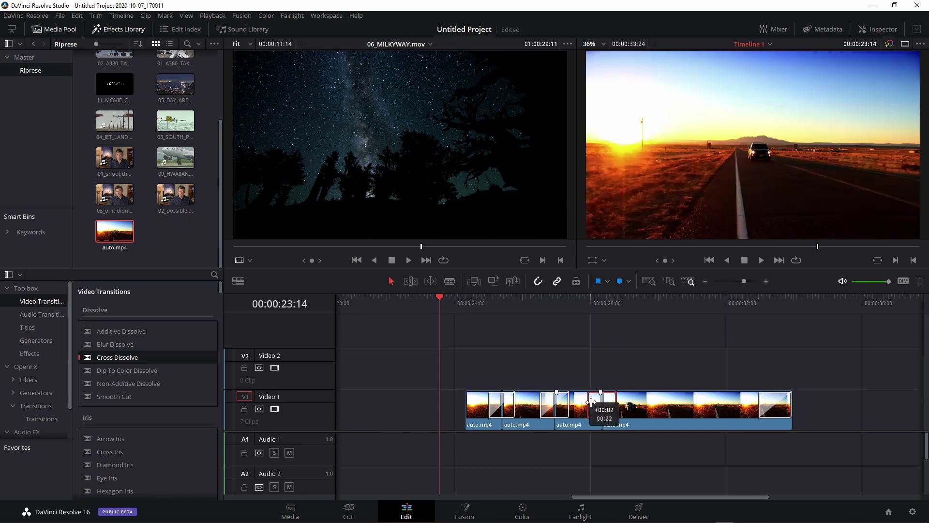
{"action": "key", "text": "space"}
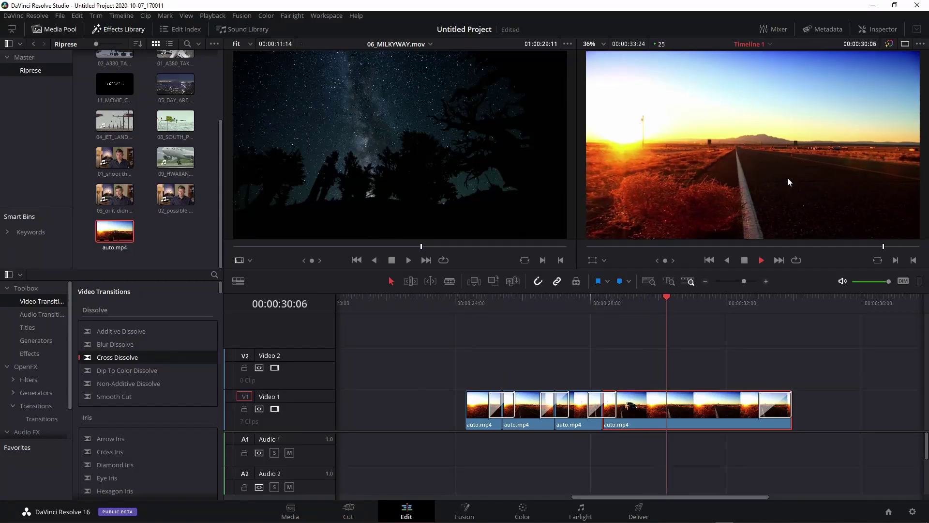
{"action": "key", "text": "space"}
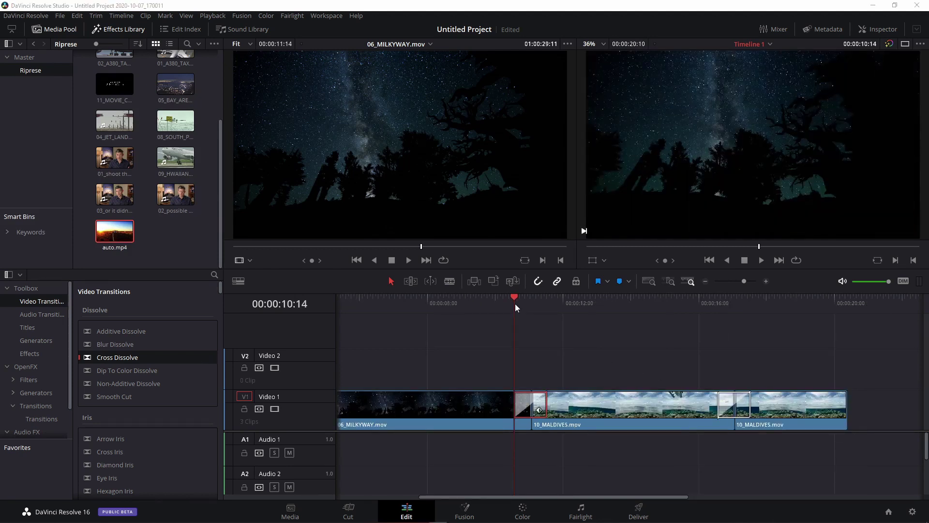
Select the 06_MILKYWAY clip and view its composite and transform settings in the Inspector
{"action": "left_click_drag", "start_coordinate": [514, 303], "coordinate": [460, 305]}
{"action": "left_click", "coordinate": [428, 408]}
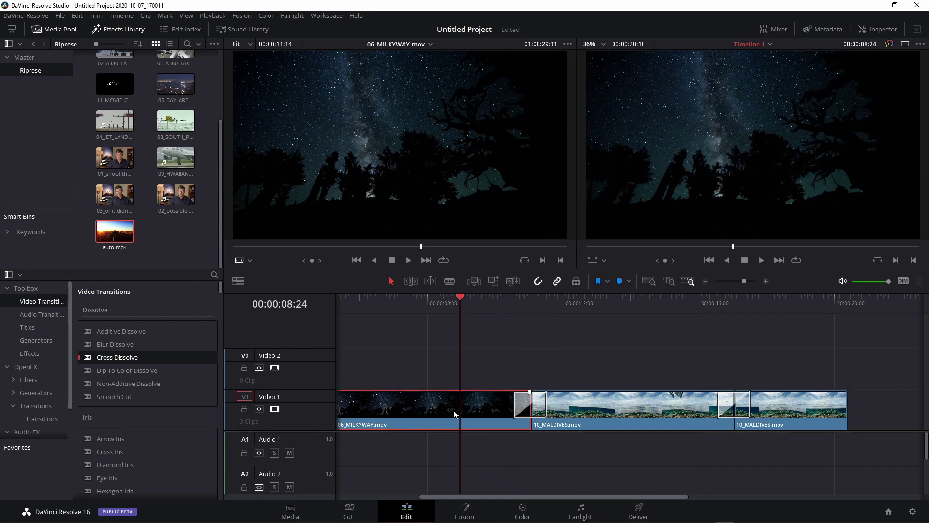
{"action": "left_click", "coordinate": [879, 31]}
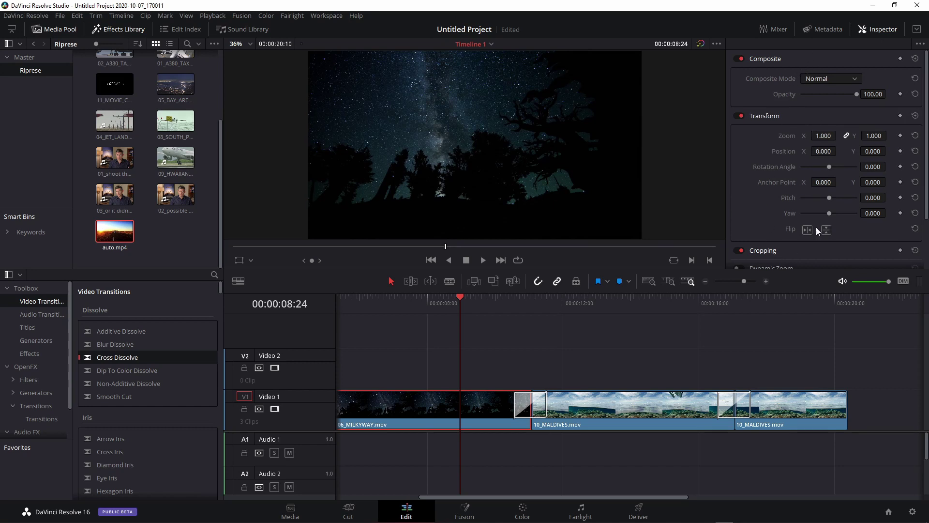
{"action": "scroll", "coordinate": [926, 146], "scroll_direction": "down", "scroll_amount": 2}
{"action": "scroll", "coordinate": [925, 136], "scroll_direction": "down", "scroll_amount": 3}
{"action": "scroll", "coordinate": [925, 100], "scroll_direction": "up", "scroll_amount": 5}
{"action": "left_click", "coordinate": [515, 297]}
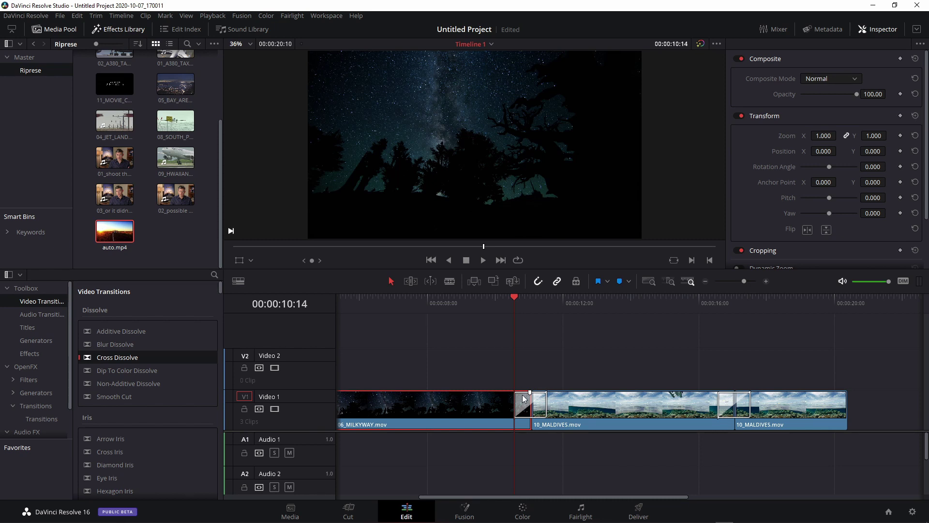
Select the Oval Iris between 06_MILKYWAY and 10_MALDIVES to show its 1.0-second, centred settings
{"action": "left_click", "coordinate": [524, 398]}
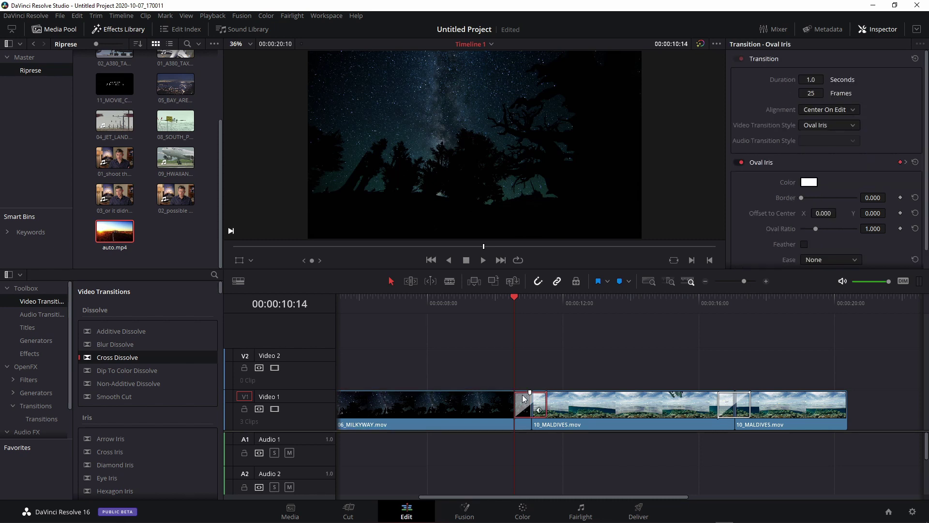
{"action": "left_click", "coordinate": [516, 300]}
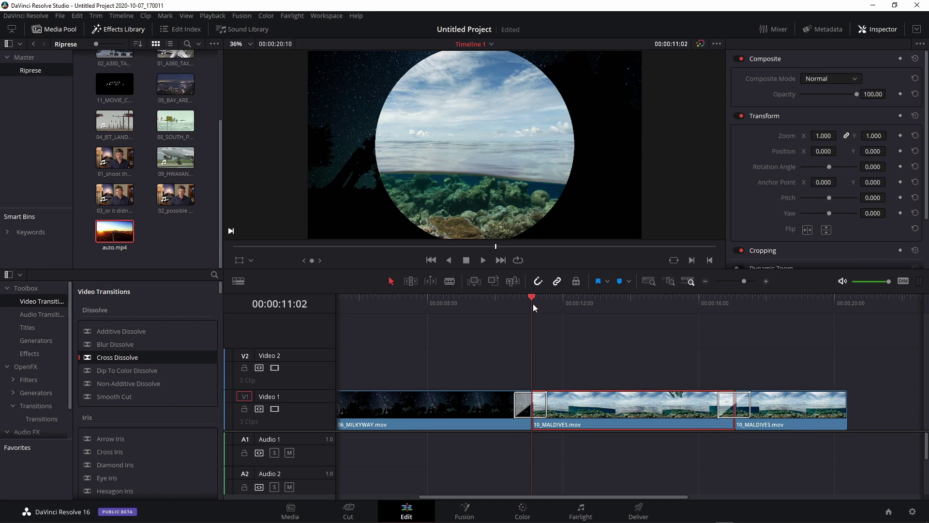
{"action": "left_click", "coordinate": [531, 304]}
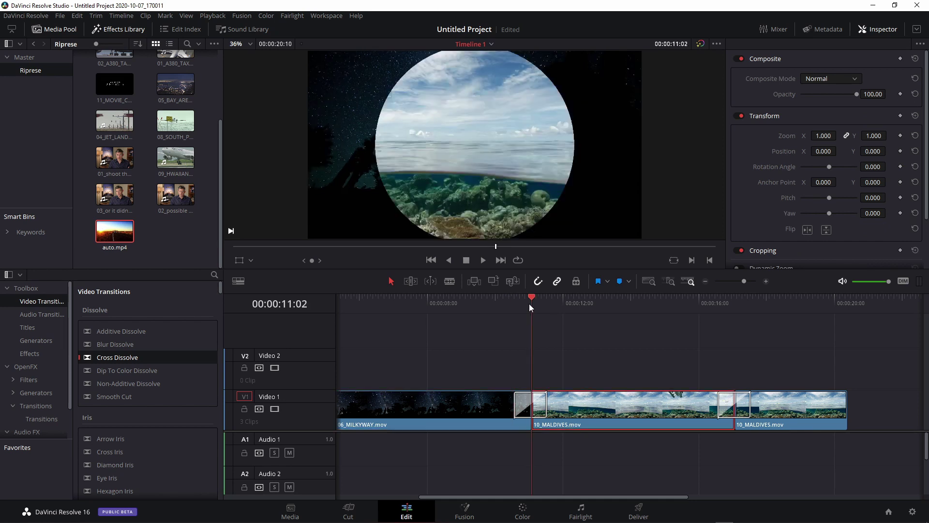
{"action": "left_click", "coordinate": [520, 401]}
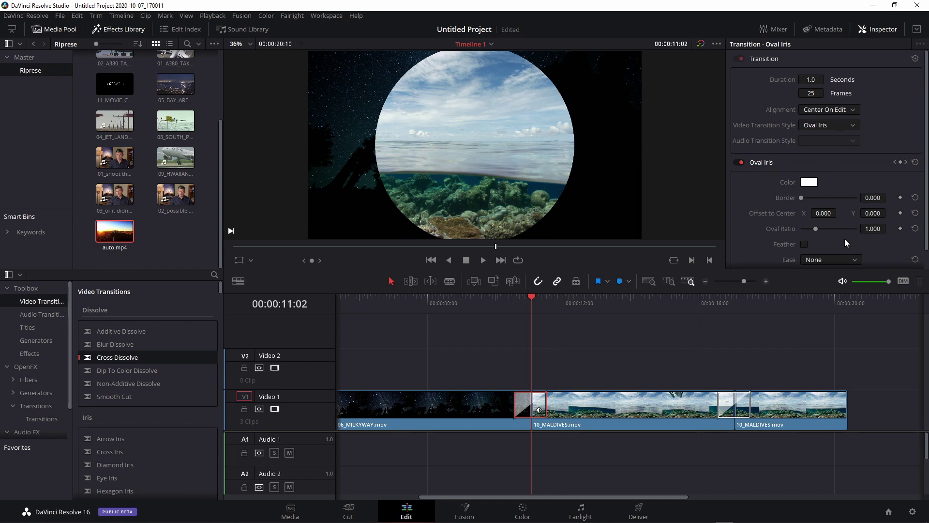
{"action": "scroll", "coordinate": [816, 210], "scroll_direction": "down", "scroll_amount": 1}
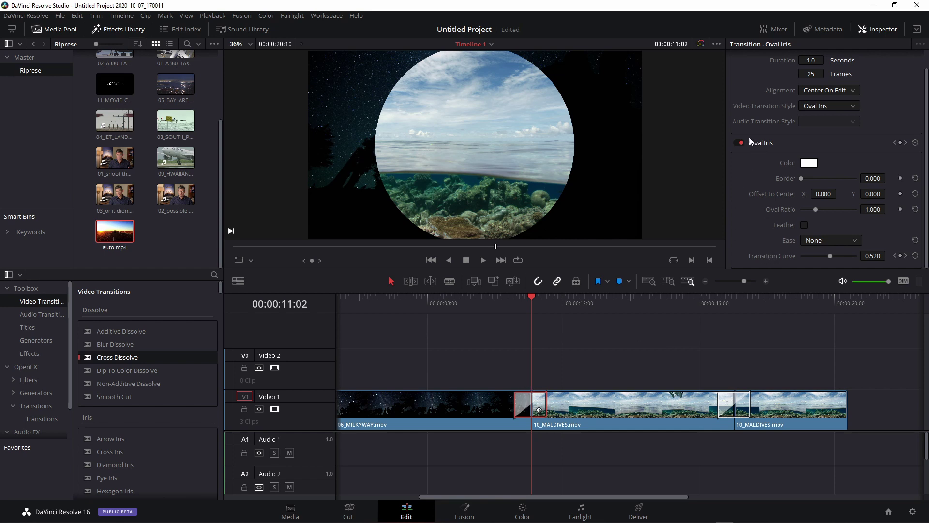
Stretch the Oval Iris transition and set its Inspector Duration to 1.6 seconds (41 frames)
{"action": "scroll", "coordinate": [861, 144], "scroll_direction": "up", "scroll_amount": 2}
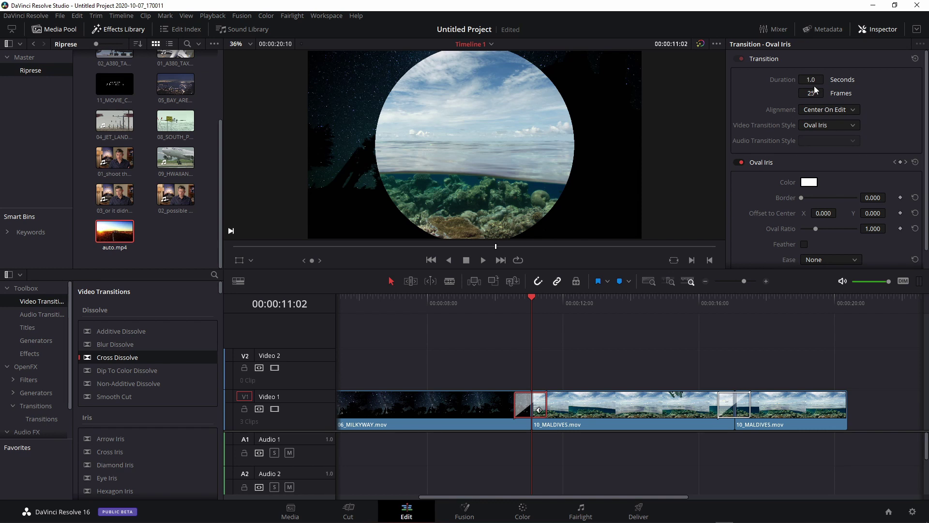
{"action": "mouse_move", "coordinate": [539, 410]}
{"action": "left_mouse_down"}
{"action": "mouse_move", "coordinate": [580, 410]}
{"action": "mouse_move", "coordinate": [565, 410]}
{"action": "left_mouse_up"}
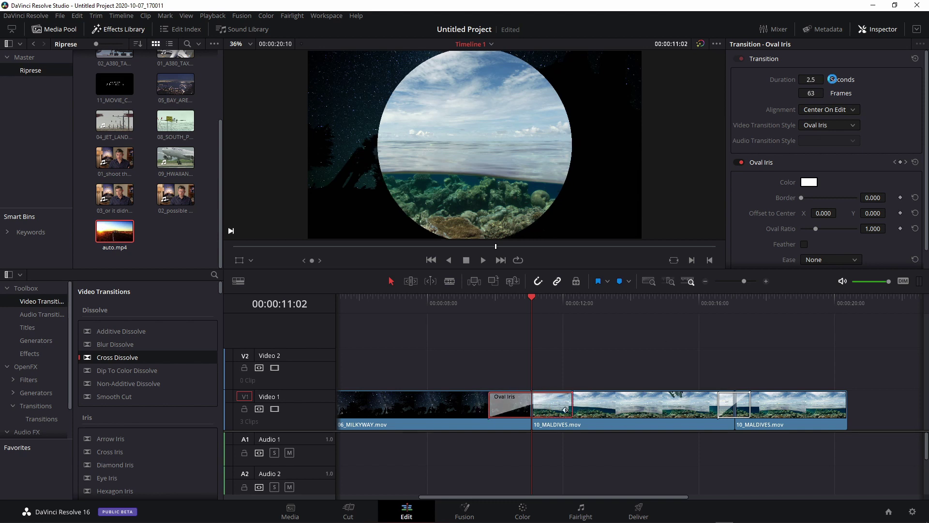
{"action": "left_click_drag", "start_coordinate": [826, 79], "coordinate": [810, 79]}
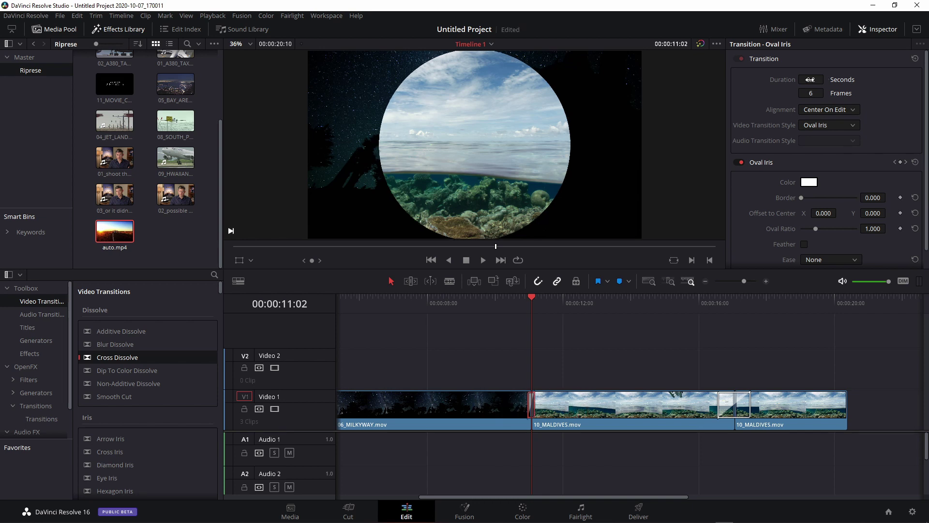
{"action": "left_click", "coordinate": [810, 80]}
{"action": "type", "text": "0.18"}
{"action": "key", "text": "Return"}
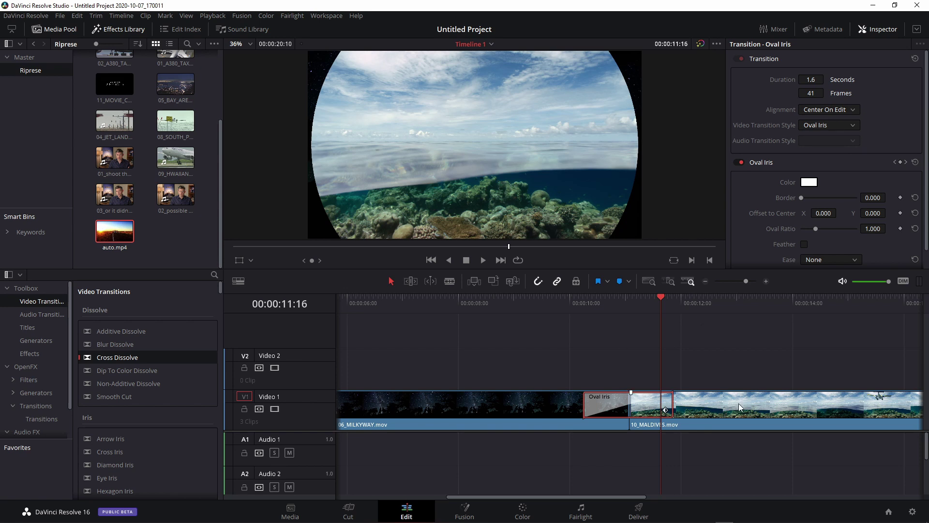
Set the Oval Iris alignment to Start On Edit, then delete the transition
{"action": "left_click", "coordinate": [836, 110]}
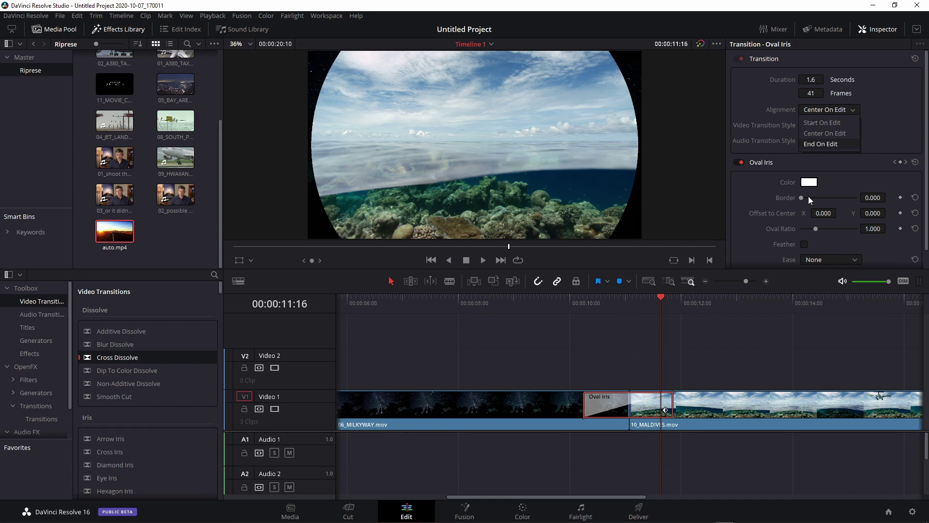
{"action": "left_click", "coordinate": [840, 121]}
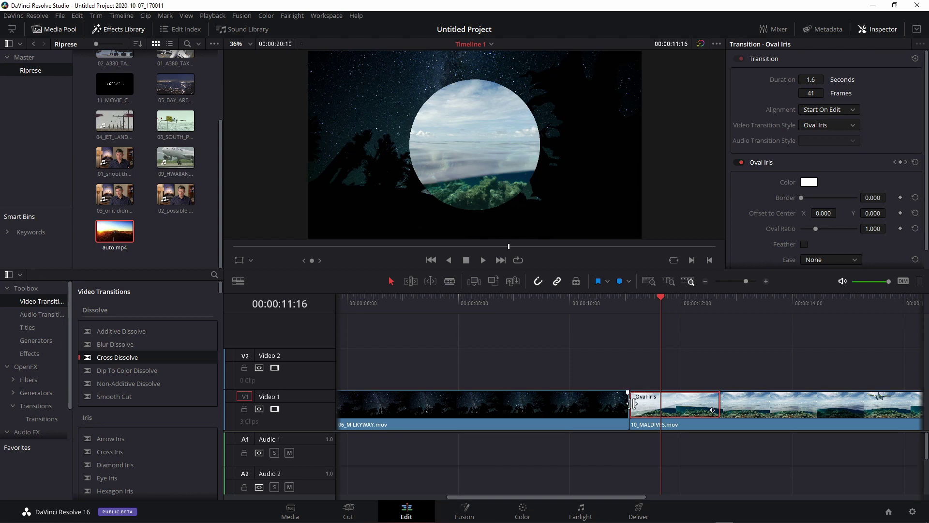
{"action": "left_click", "coordinate": [738, 409]}
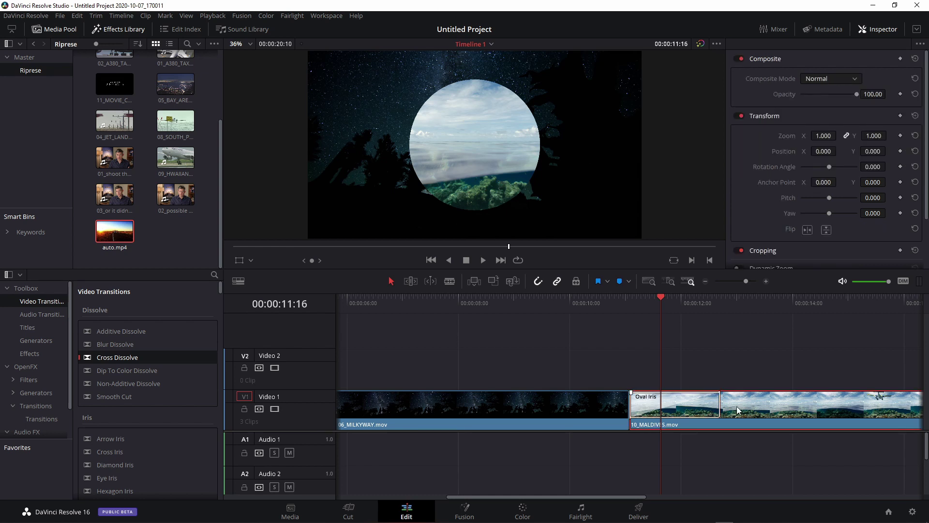
{"action": "left_click", "coordinate": [708, 403]}
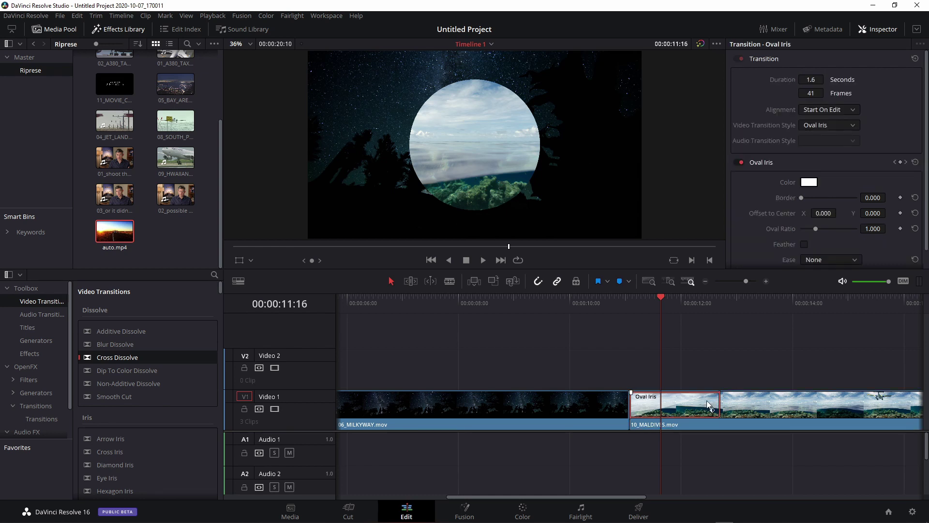
{"action": "key", "text": "Delete"}
Drag the Maldives clip back against the Milky Way clip
{"action": "left_click", "coordinate": [710, 405]}
{"action": "mouse_move", "coordinate": [629, 409]}
{"action": "left_mouse_down"}
{"action": "mouse_move", "coordinate": [768, 409]}
{"action": "mouse_move", "coordinate": [670, 409]}
{"action": "mouse_move", "coordinate": [681, 409]}
{"action": "left_mouse_up"}
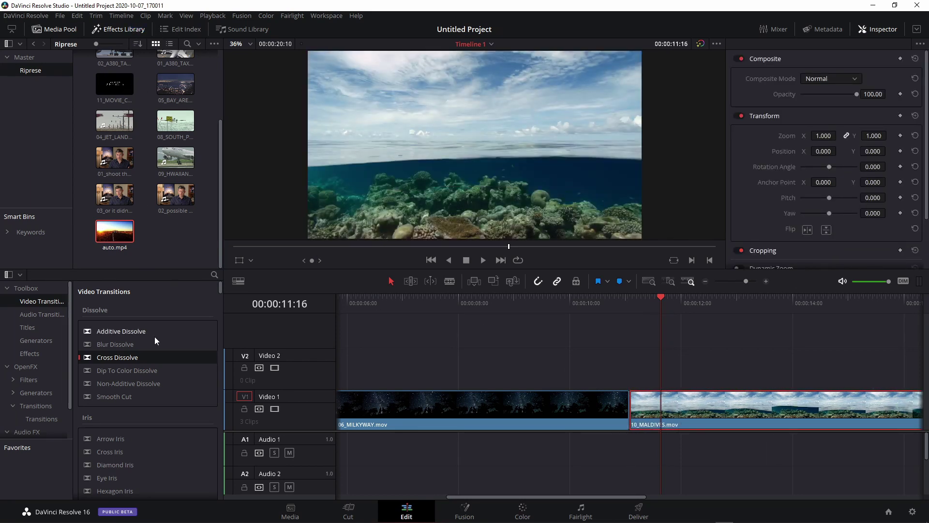
{"action": "scroll", "coordinate": [177, 353], "scroll_direction": "down", "scroll_amount": 2}
Drop a new Oval Iris on the Milky Way–Maldives cut, lengthen it and play it
{"action": "mouse_move", "coordinate": [110, 441]}
{"action": "left_mouse_down"}
{"action": "mouse_move", "coordinate": [315, 440]}
{"action": "mouse_move", "coordinate": [682, 400]}
{"action": "left_mouse_up"}
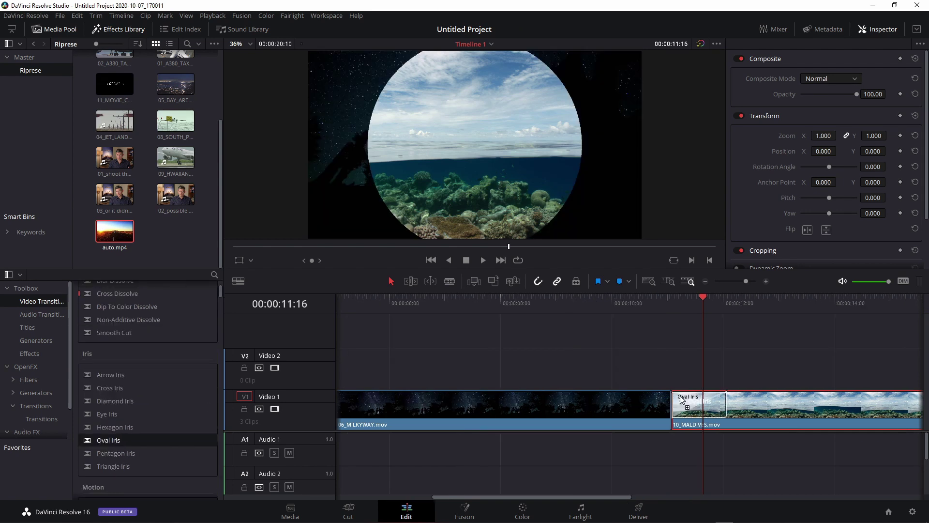
{"action": "left_click", "coordinate": [717, 401]}
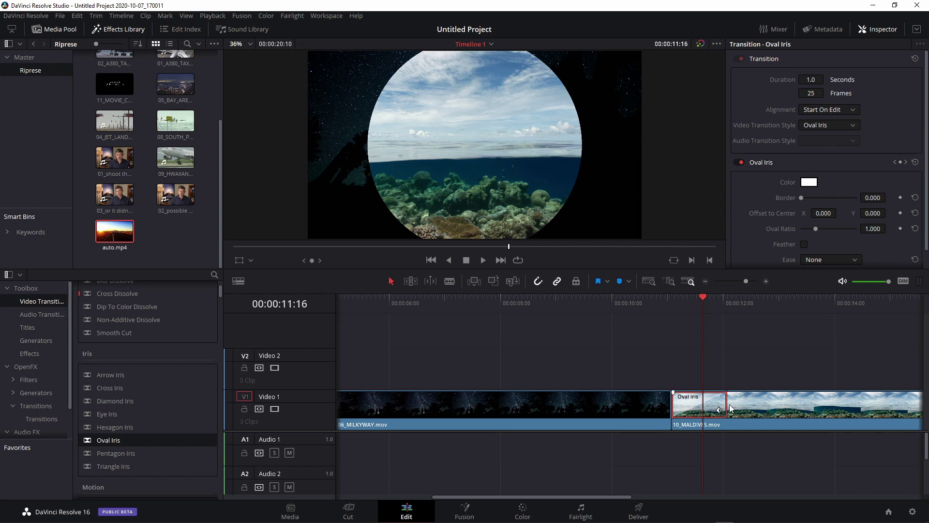
{"action": "left_click_drag", "start_coordinate": [726, 405], "coordinate": [804, 404]}
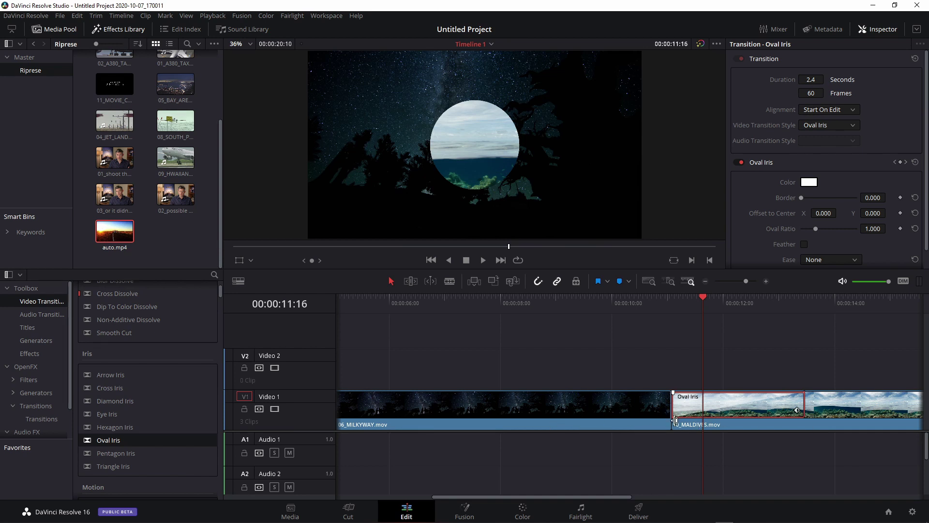
{"action": "left_click", "coordinate": [654, 305]}
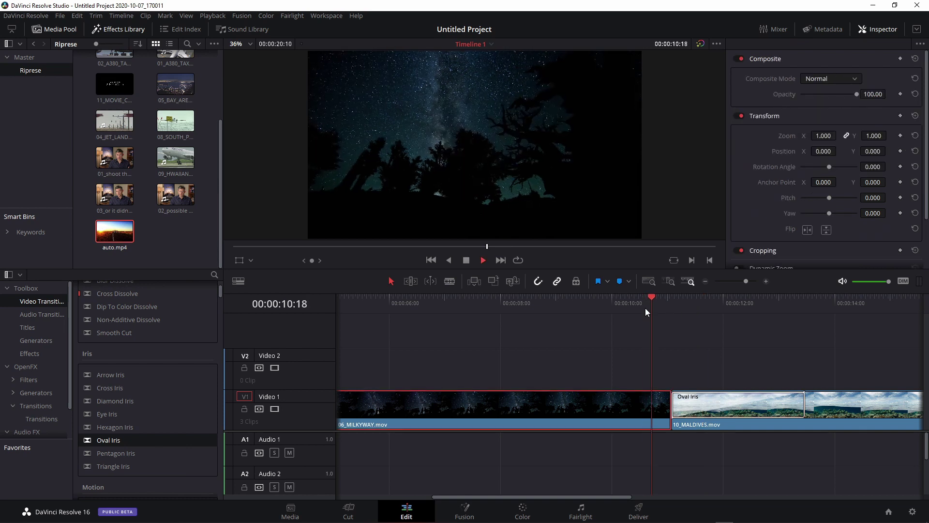
{"action": "key", "text": "space"}
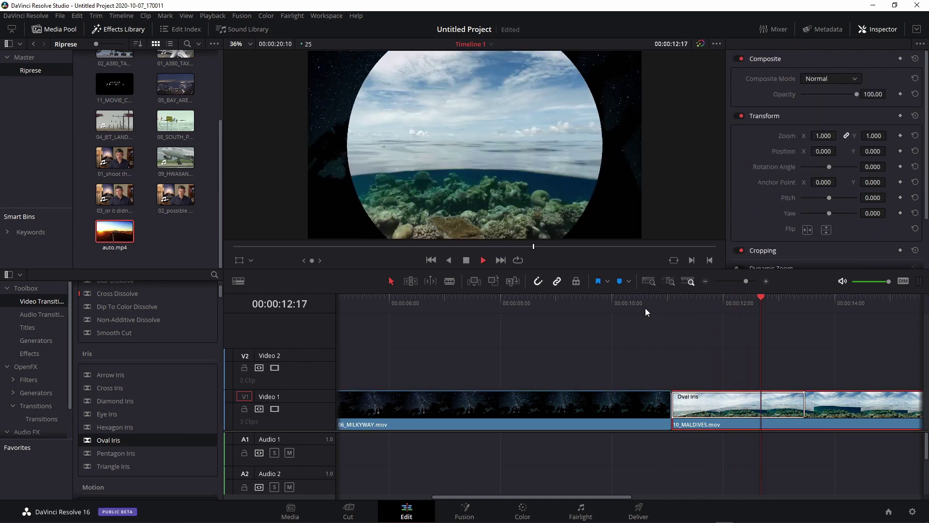
{"action": "key", "text": "space"}
Try the Oval Iris Alignment options Start, Center and End On Edit
{"action": "left_click", "coordinate": [753, 396]}
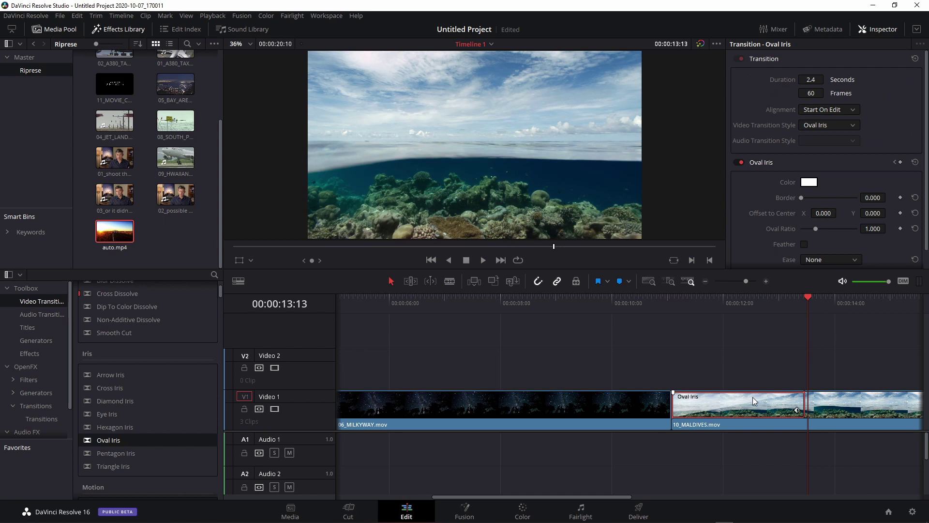
{"action": "left_click", "coordinate": [836, 110]}
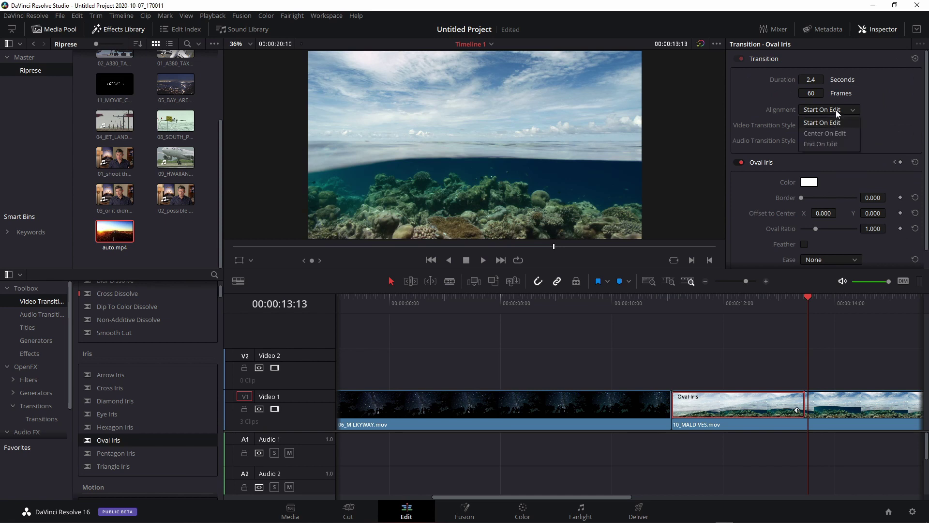
{"action": "left_click", "coordinate": [843, 133]}
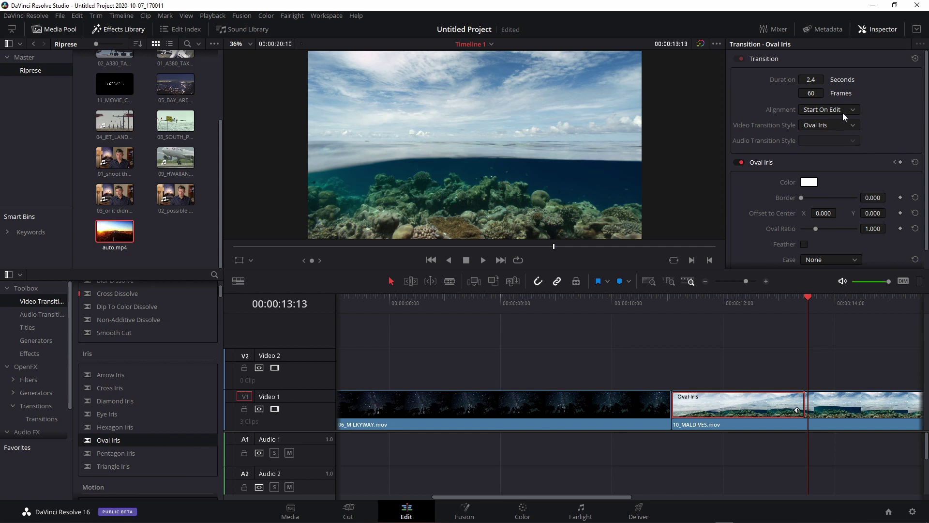
{"action": "left_click", "coordinate": [833, 111]}
{"action": "left_click", "coordinate": [829, 135]}
{"action": "left_click", "coordinate": [837, 410]}
{"action": "key", "text": "ctrl+z"}
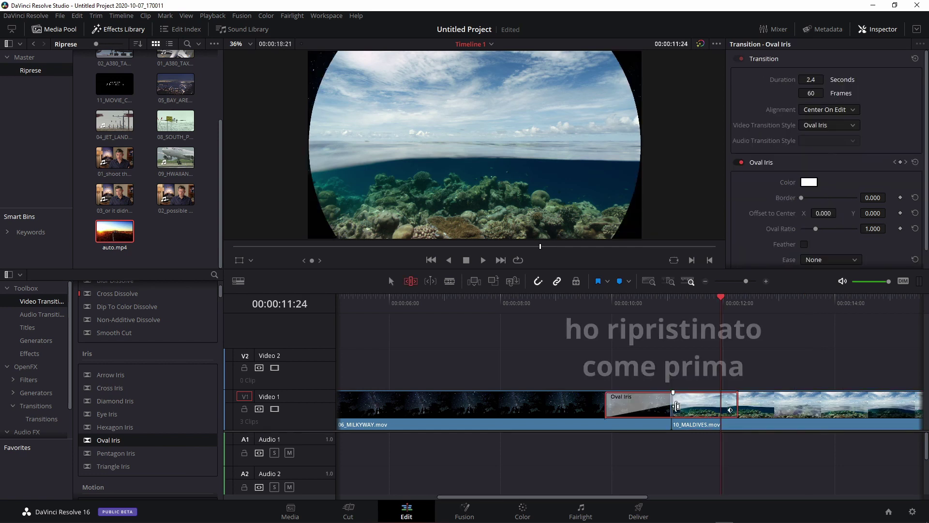
{"action": "left_click", "coordinate": [826, 111]}
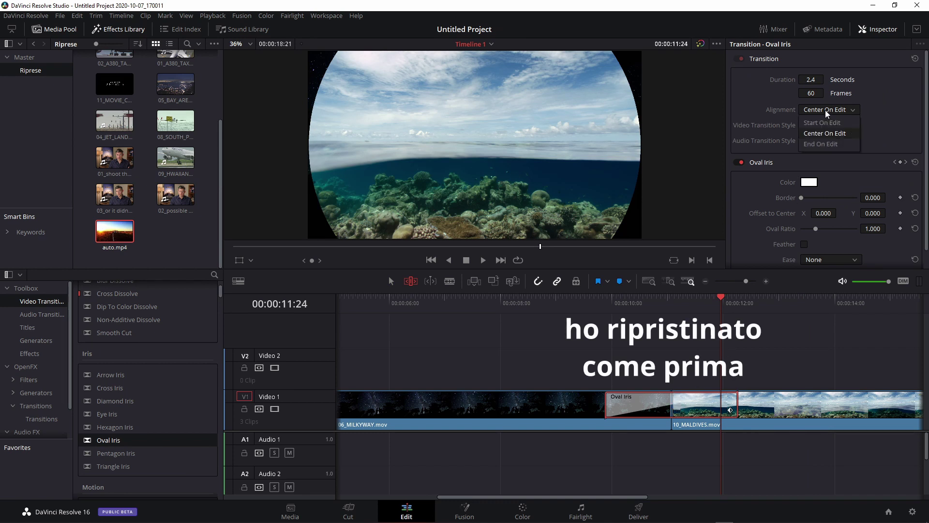
{"action": "left_click", "coordinate": [820, 144]}
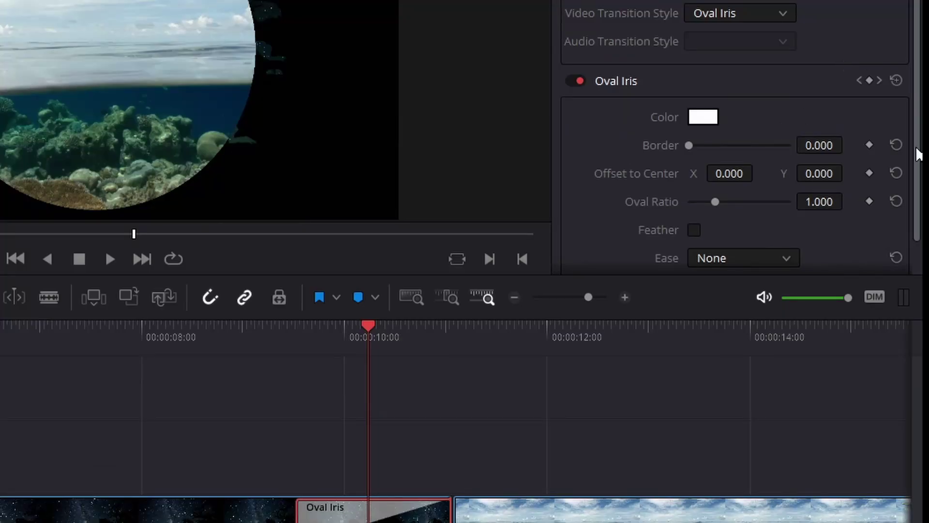
{"action": "scroll", "coordinate": [922, 200], "scroll_direction": "down", "scroll_amount": 2}
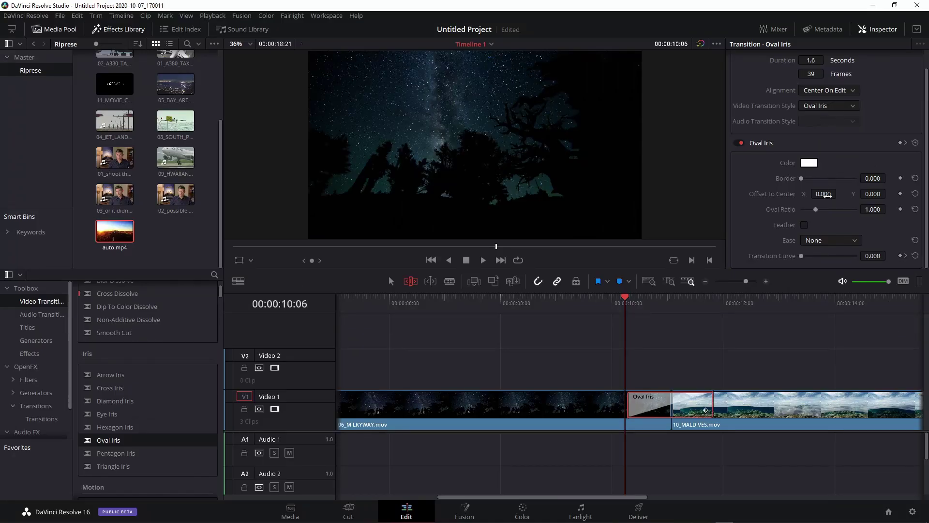
Select the Oval Iris transition and add a border around the iris circle
{"action": "left_click_drag", "start_coordinate": [625, 300], "coordinate": [658, 303]}
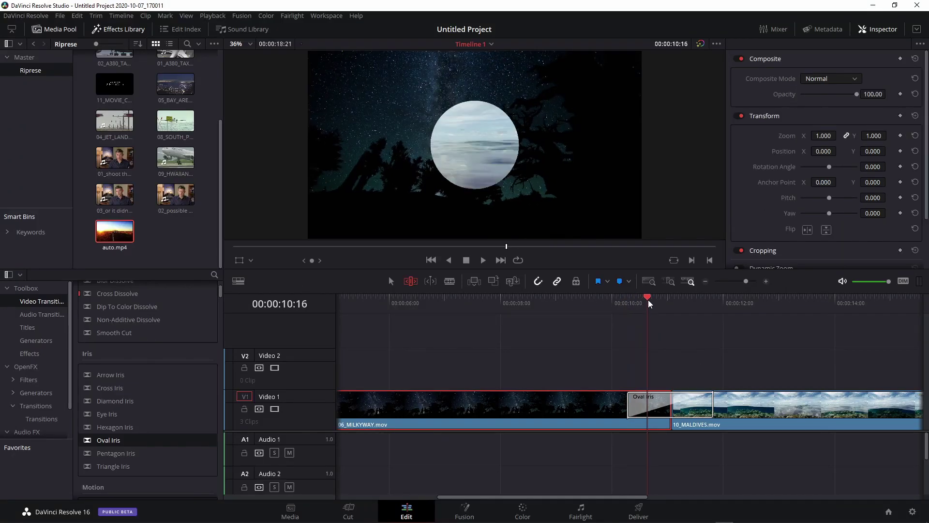
{"action": "left_click", "coordinate": [680, 399]}
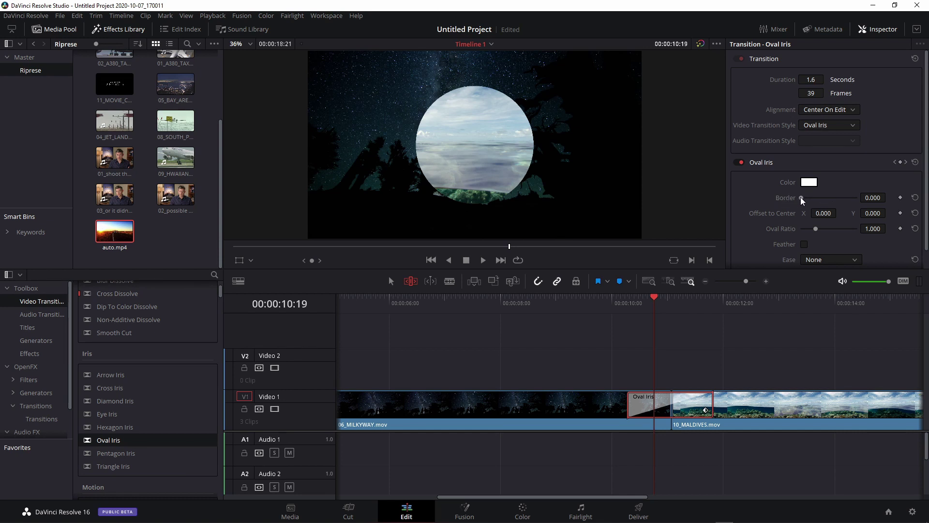
{"action": "left_click_drag", "start_coordinate": [802, 198], "coordinate": [808, 197]}
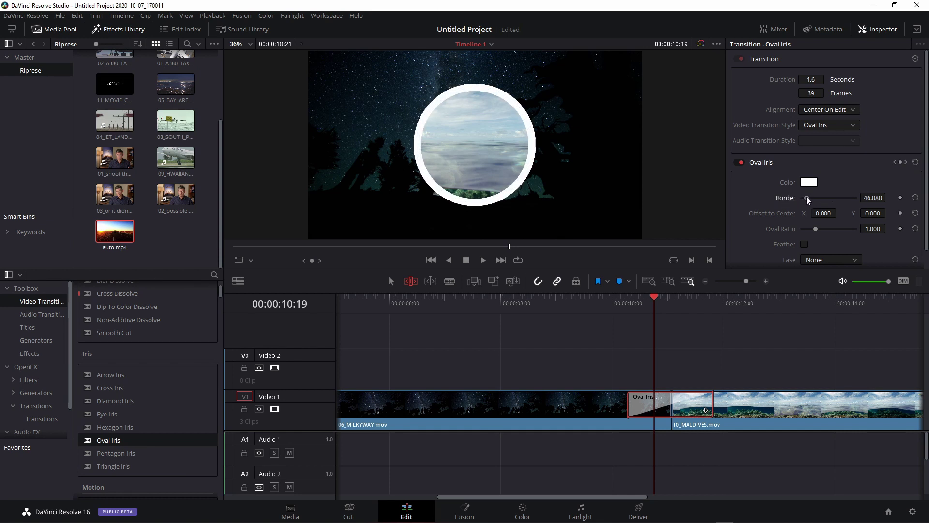
{"action": "mouse_move", "coordinate": [810, 198]}
{"action": "left_mouse_down"}
{"action": "mouse_move", "coordinate": [834, 196]}
{"action": "mouse_move", "coordinate": [786, 201]}
{"action": "mouse_move", "coordinate": [808, 199]}
{"action": "left_mouse_up"}
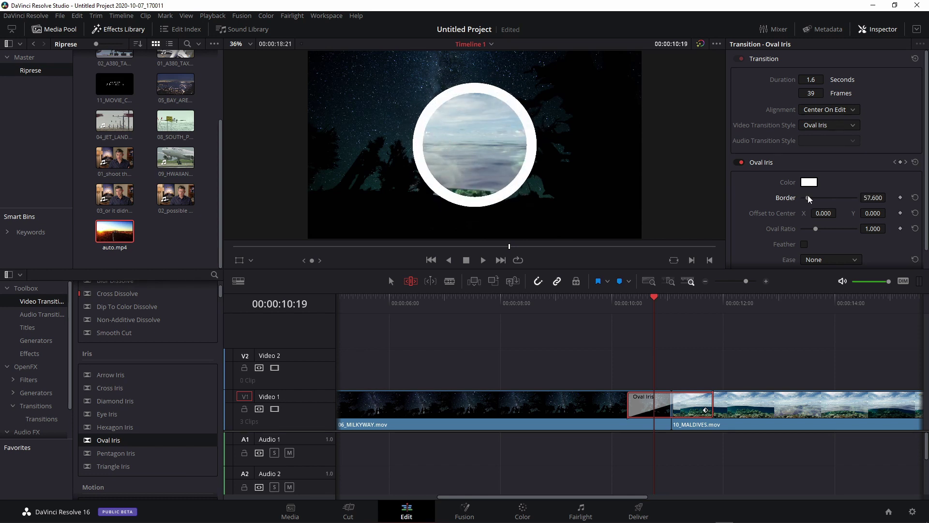
Make the iris border orange and thicken it to about 32.64
{"action": "left_click", "coordinate": [809, 182]}
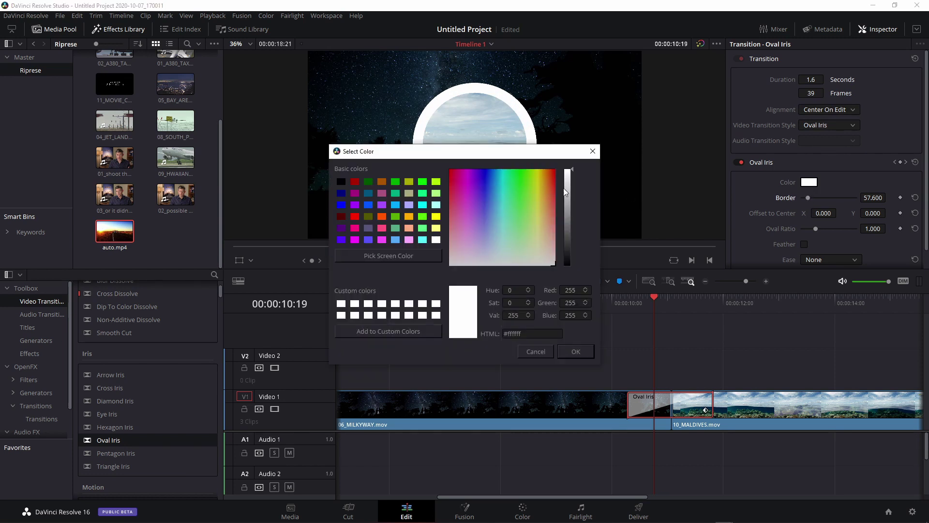
{"action": "left_click", "coordinate": [545, 182]}
{"action": "left_click", "coordinate": [577, 349]}
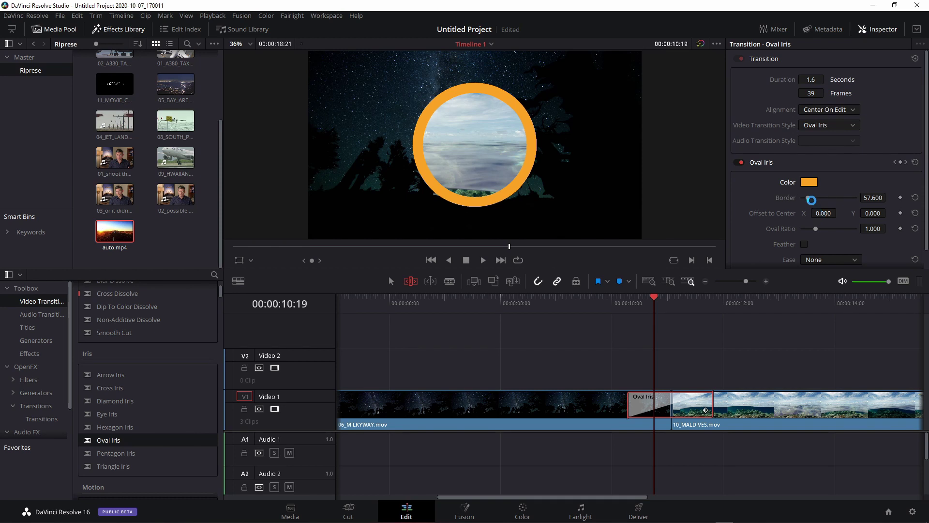
{"action": "mouse_move", "coordinate": [810, 197]}
{"action": "left_mouse_down"}
{"action": "mouse_move", "coordinate": [823, 197]}
{"action": "mouse_move", "coordinate": [805, 197]}
{"action": "left_mouse_up"}
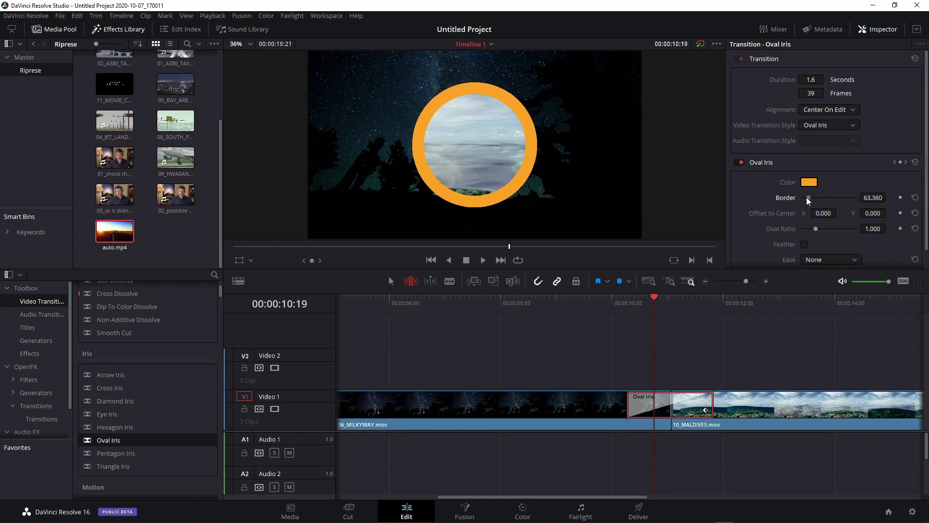
{"action": "left_click", "coordinate": [900, 198]}
{"action": "left_click", "coordinate": [899, 197]}
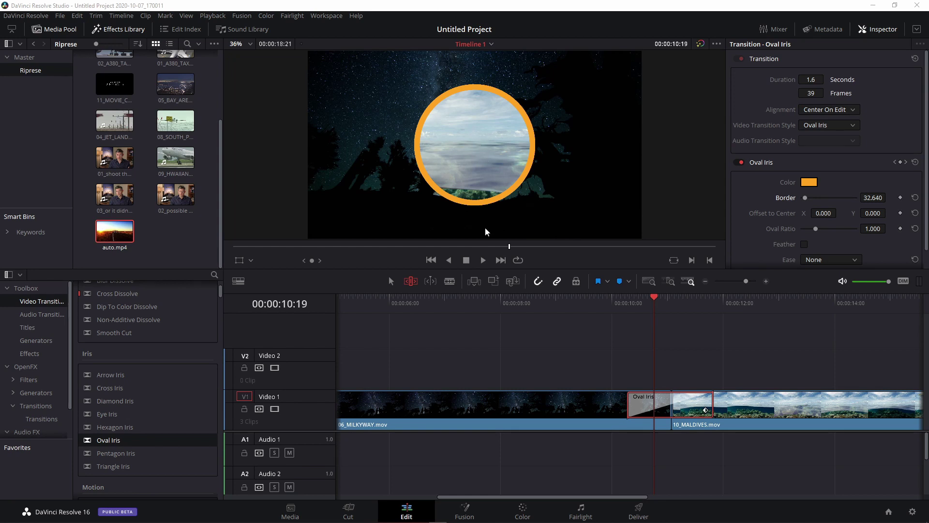
Move the Oval Iris centre left of frame to offset X -467, Y -4
{"action": "left_click_drag", "start_coordinate": [822, 220], "coordinate": [794, 220]}
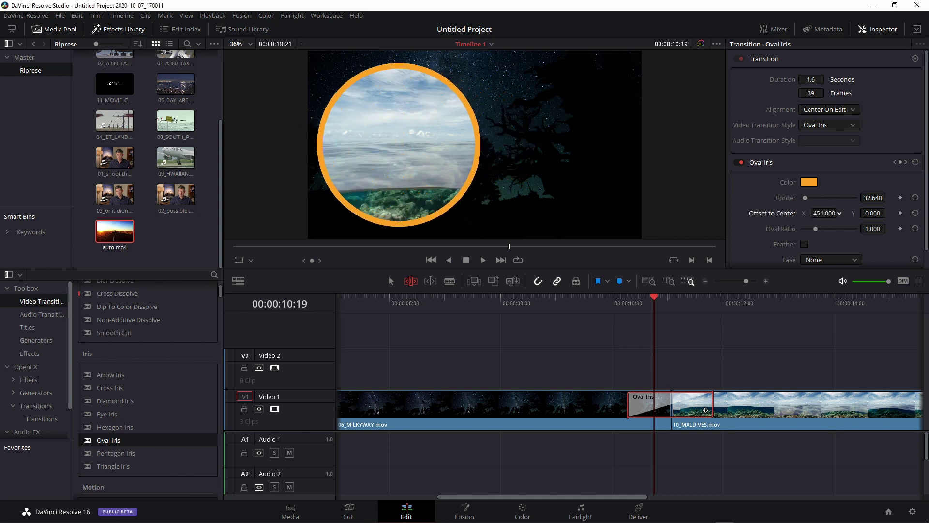
{"action": "mouse_move", "coordinate": [825, 213]}
{"action": "left_mouse_down"}
{"action": "mouse_move", "coordinate": [866, 213]}
{"action": "mouse_move", "coordinate": [794, 213]}
{"action": "mouse_move", "coordinate": [840, 213]}
{"action": "left_mouse_up"}
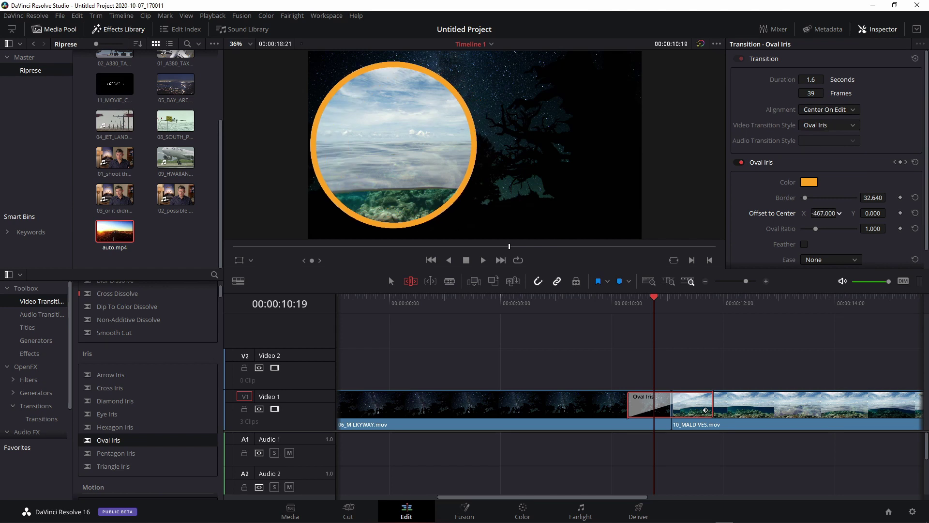
{"action": "mouse_move", "coordinate": [653, 298]}
{"action": "left_mouse_down"}
{"action": "mouse_move", "coordinate": [639, 307]}
{"action": "mouse_move", "coordinate": [687, 314]}
{"action": "mouse_move", "coordinate": [679, 326]}
{"action": "mouse_move", "coordinate": [655, 324]}
{"action": "left_mouse_up"}
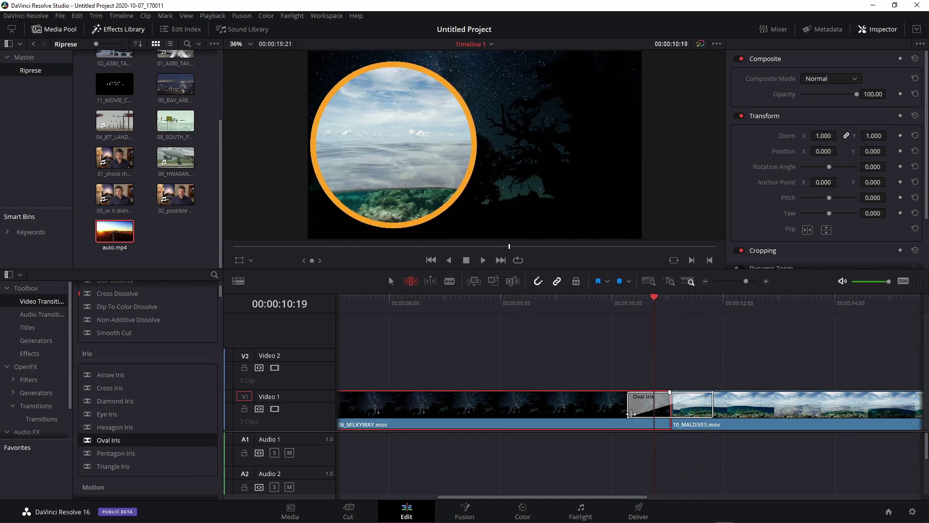
{"action": "left_click", "coordinate": [644, 396]}
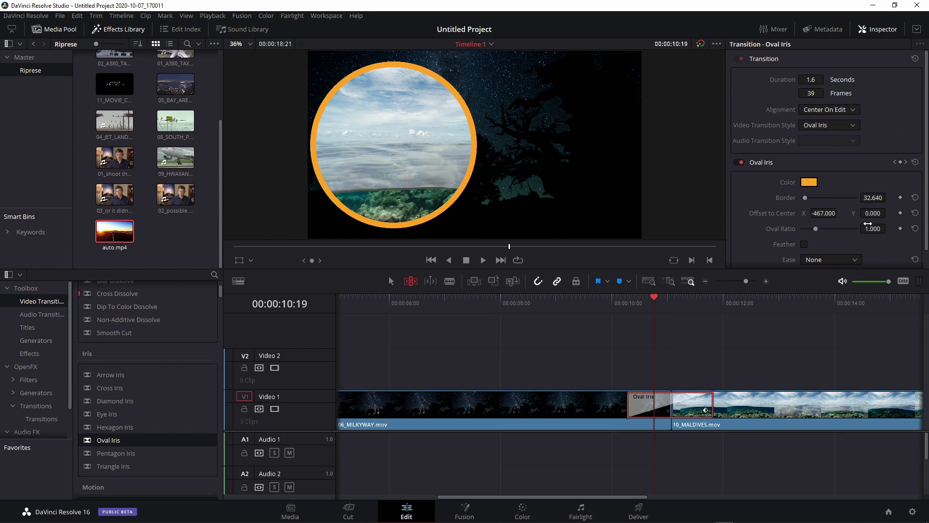
{"action": "mouse_move", "coordinate": [869, 213]}
{"action": "left_mouse_down"}
{"action": "mouse_move", "coordinate": [889, 212]}
{"action": "mouse_move", "coordinate": [888, 222]}
{"action": "left_mouse_up"}
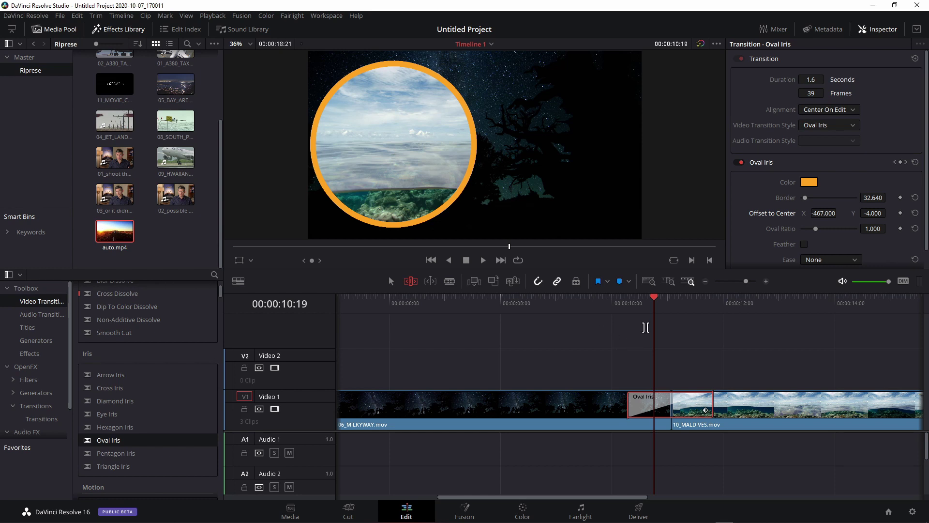
Scrub through the transition to watch the off-centre iris grow
{"action": "left_click_drag", "start_coordinate": [654, 301], "coordinate": [638, 307]}
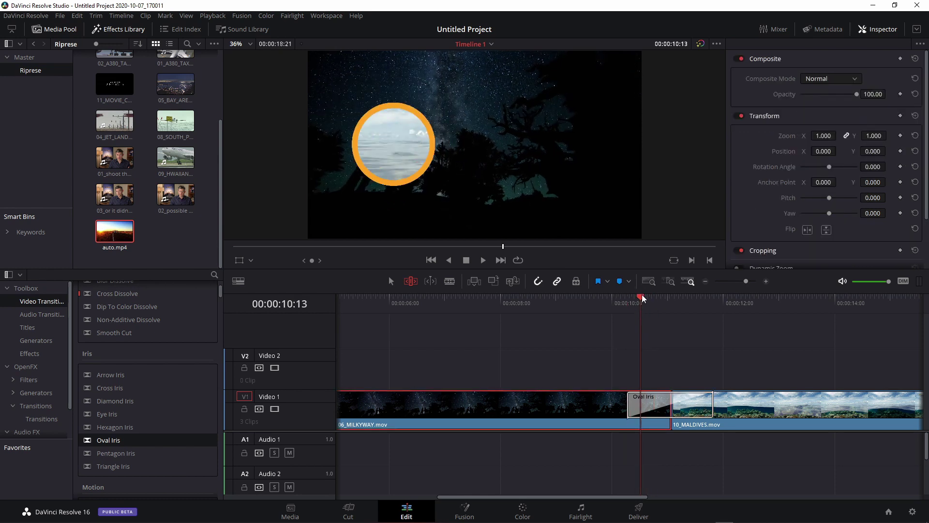
{"action": "left_click_drag", "start_coordinate": [640, 300], "coordinate": [636, 300]}
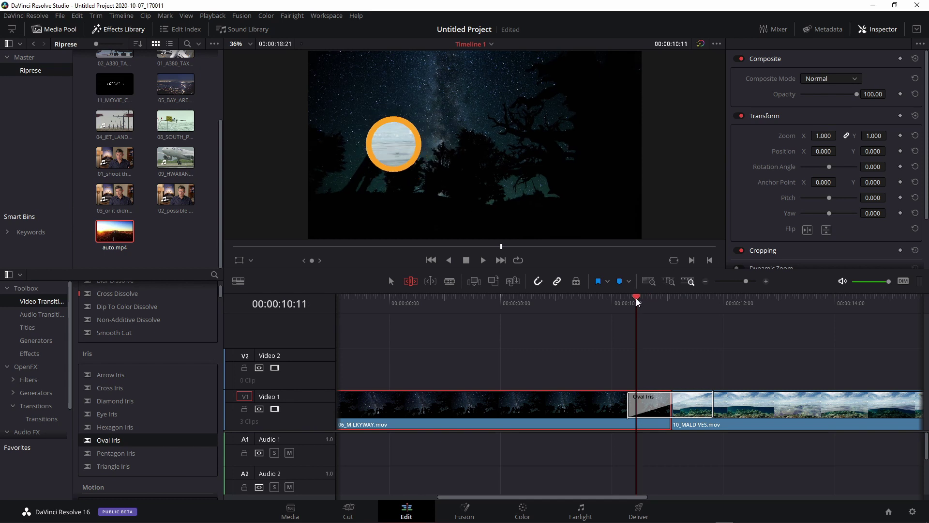
{"action": "left_click", "coordinate": [658, 404]}
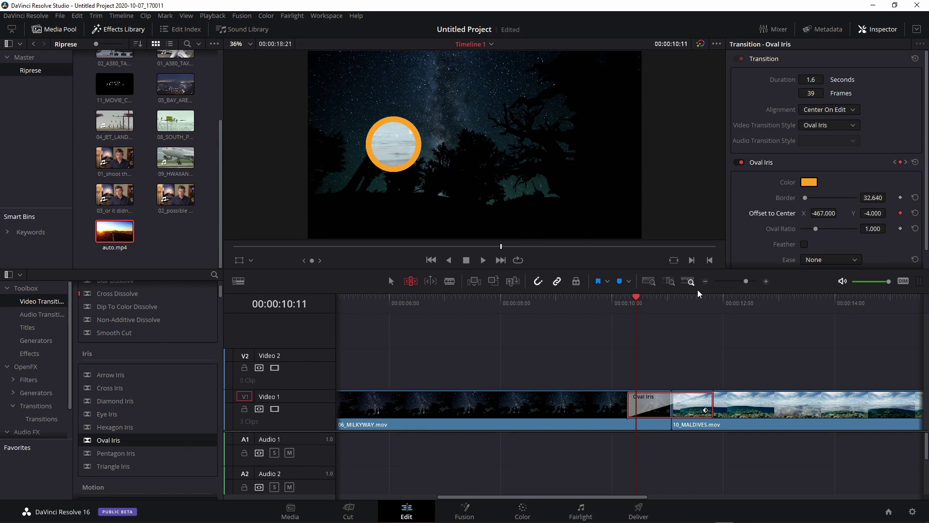
{"action": "left_click_drag", "start_coordinate": [637, 300], "coordinate": [670, 306]}
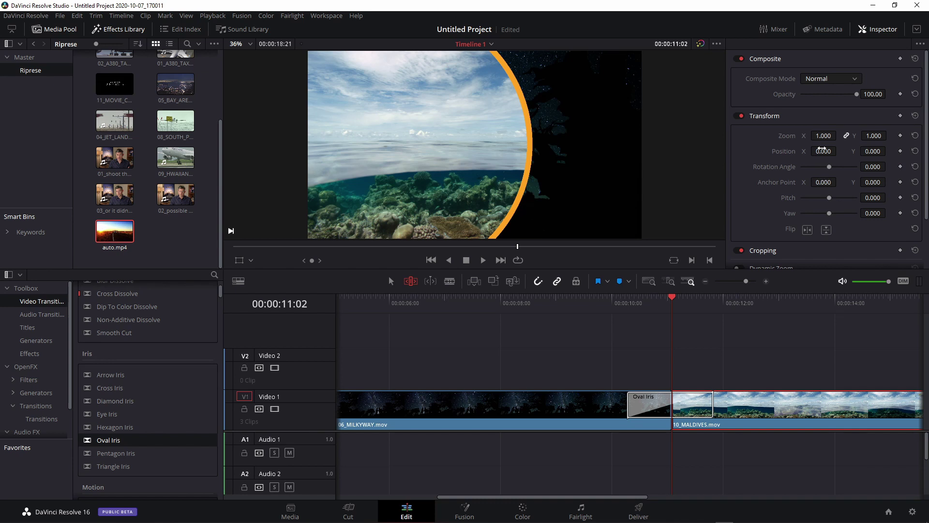
Shift the iris offset toward frame centre and play the transition back
{"action": "left_click", "coordinate": [686, 401]}
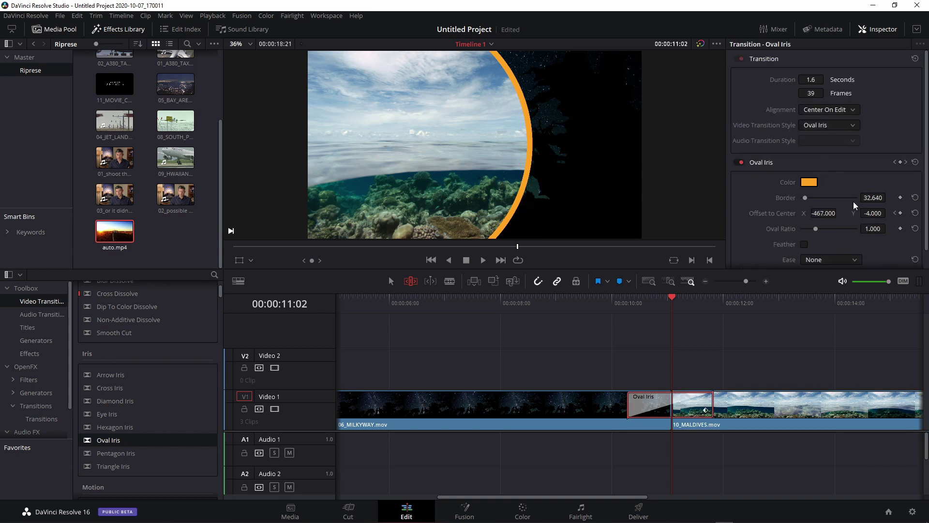
{"action": "left_click_drag", "start_coordinate": [816, 213], "coordinate": [839, 212]}
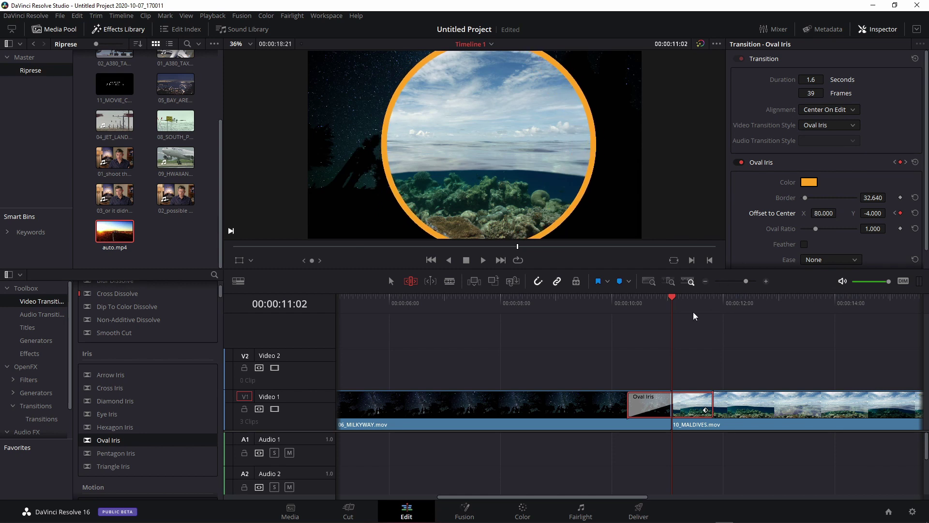
{"action": "left_click", "coordinate": [628, 313]}
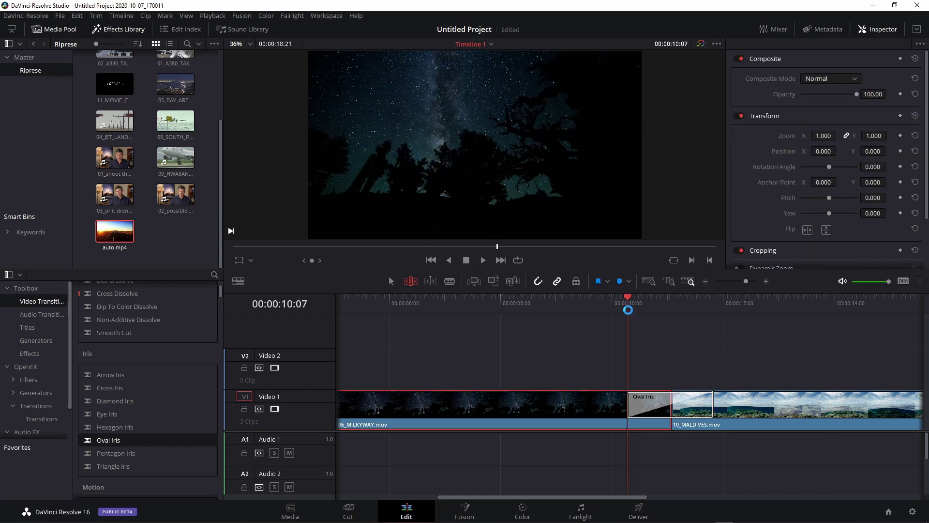
{"action": "key", "text": "space"}
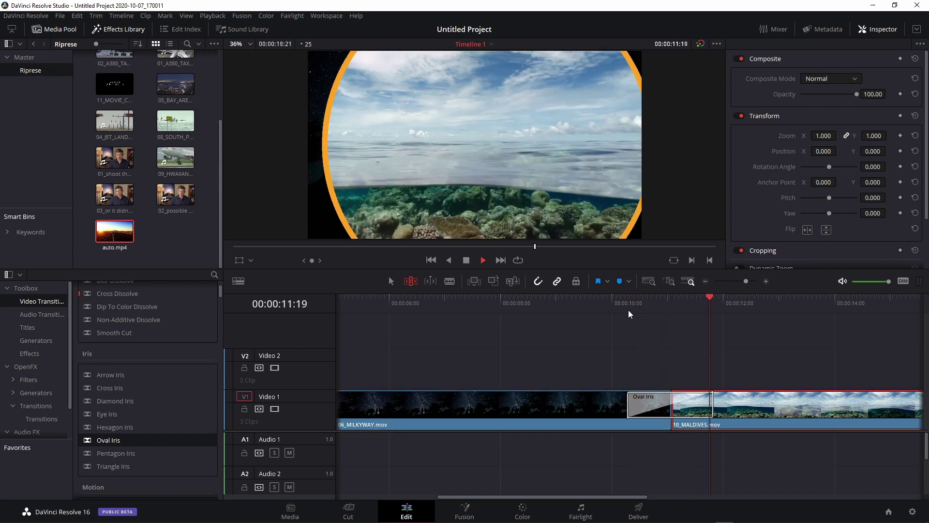
{"action": "left_click", "coordinate": [629, 313]}
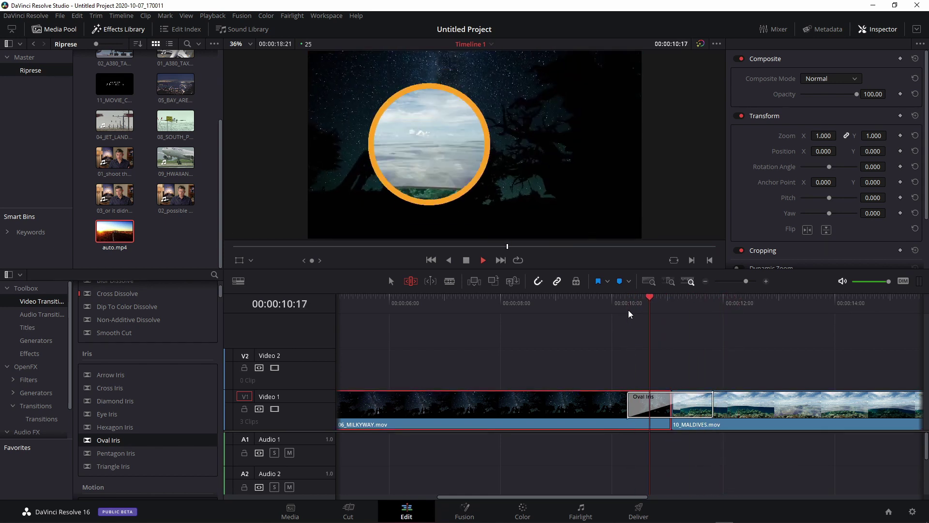
{"action": "left_click", "coordinate": [628, 313]}
Reset the iris offset to centre (0, 0) and stretch it to Oval Ratio 2.249
{"action": "left_click_drag", "start_coordinate": [628, 313], "coordinate": [649, 309]}
{"action": "left_click", "coordinate": [680, 398]}
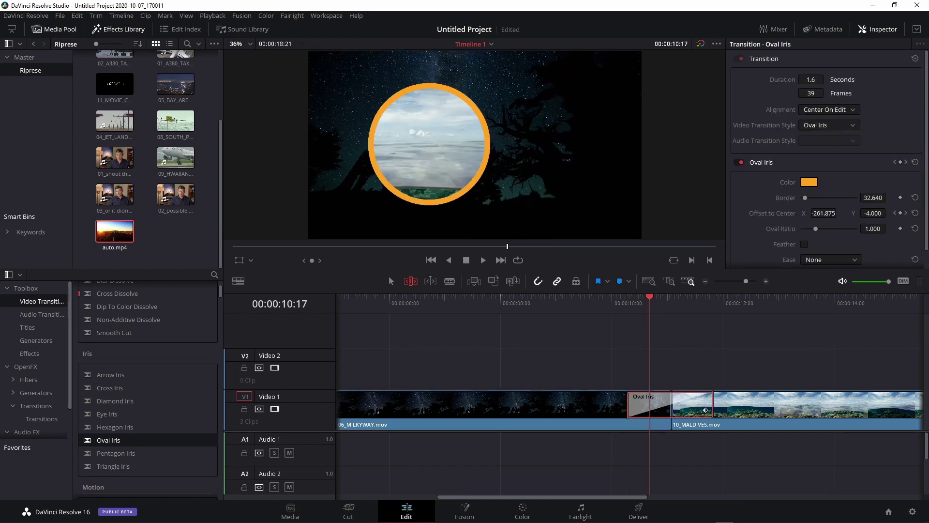
{"action": "left_click", "coordinate": [915, 213]}
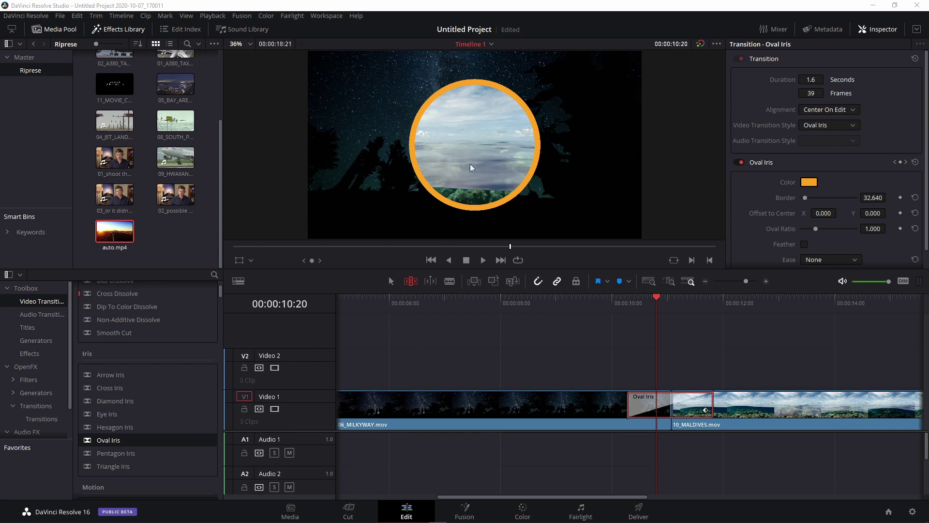
{"action": "mouse_move", "coordinate": [815, 228]}
{"action": "left_mouse_down"}
{"action": "mouse_move", "coordinate": [845, 233]}
{"action": "mouse_move", "coordinate": [801, 243]}
{"action": "mouse_move", "coordinate": [817, 239]}
{"action": "left_mouse_up"}
Enable Feather on the Oval Iris and widen its Border to 480
{"action": "scroll", "coordinate": [834, 224], "scroll_direction": "down", "scroll_amount": 1}
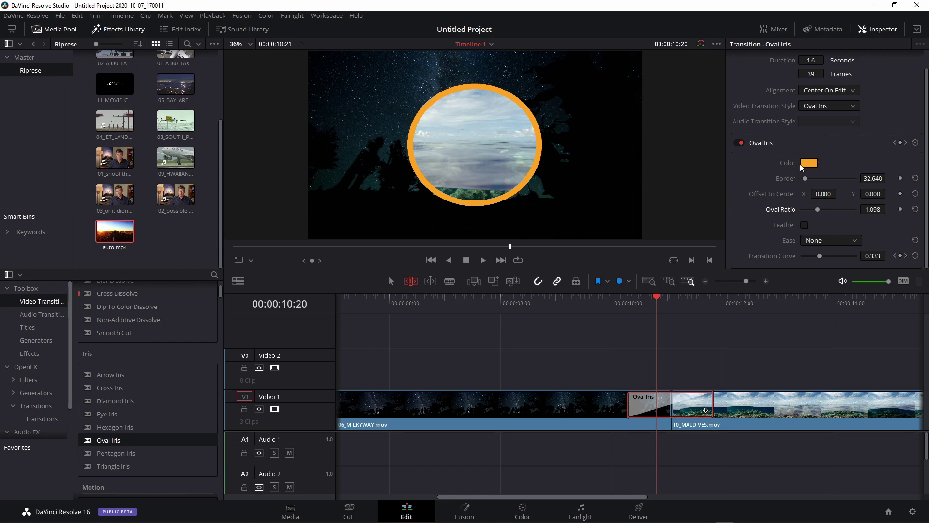
{"action": "left_click", "coordinate": [804, 225]}
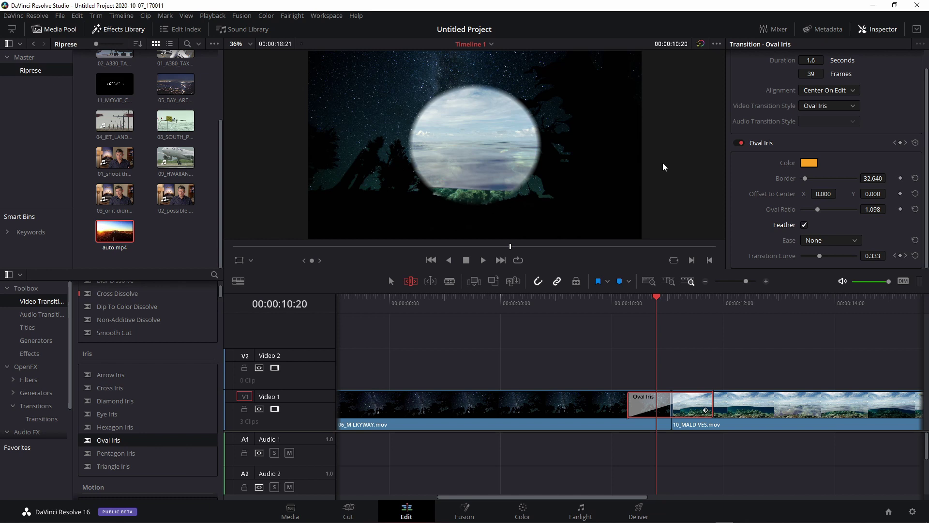
{"action": "left_click_drag", "start_coordinate": [807, 178], "coordinate": [785, 184]}
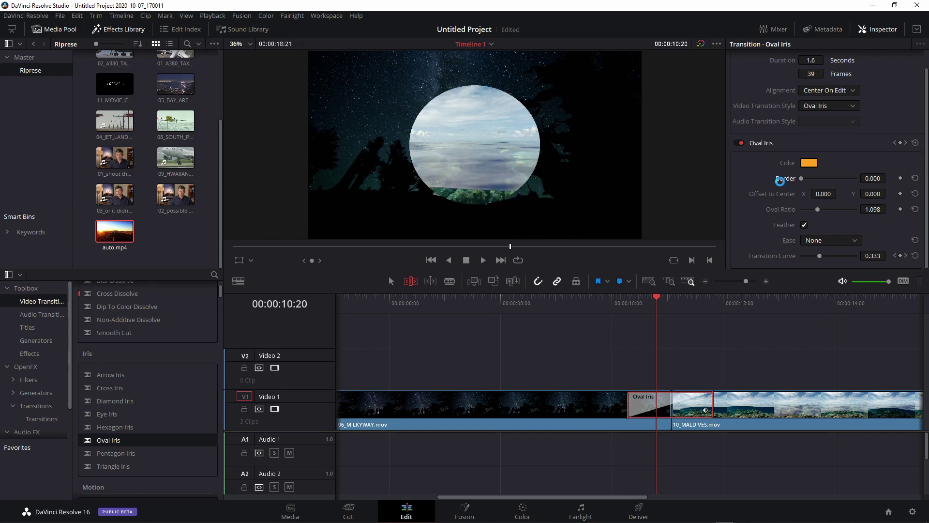
{"action": "left_click_drag", "start_coordinate": [802, 179], "coordinate": [873, 176]}
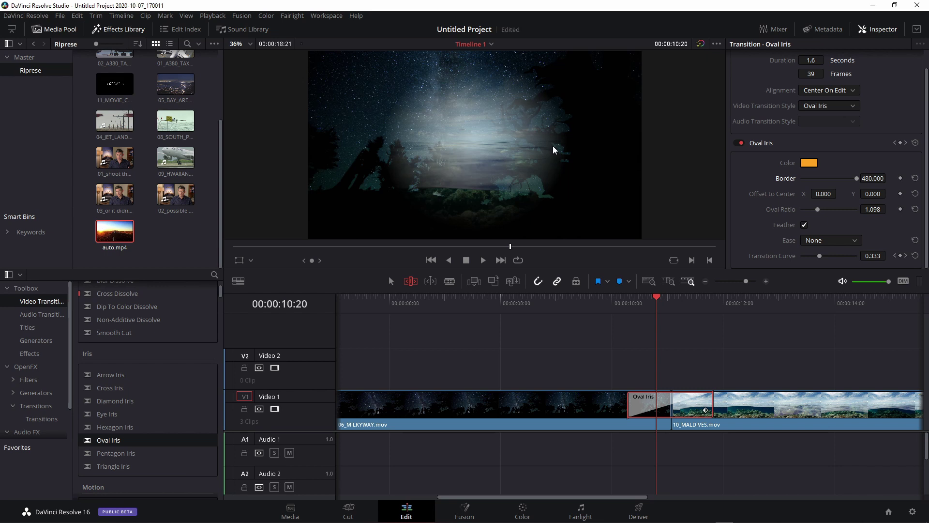
Play the feathered iris transition back, then reselect the Oval Iris
{"action": "left_click", "coordinate": [621, 306]}
{"action": "key", "text": "space"}
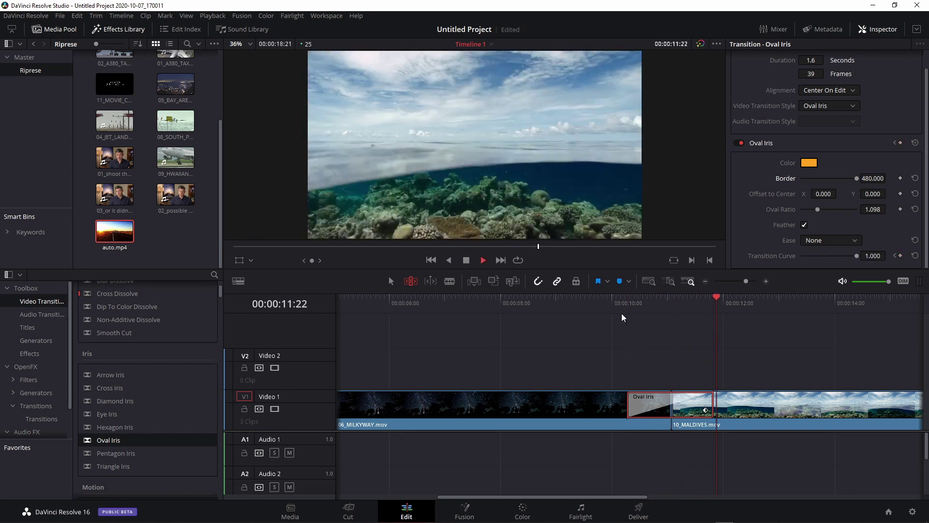
{"action": "key", "text": "space"}
{"action": "key", "text": "space"}
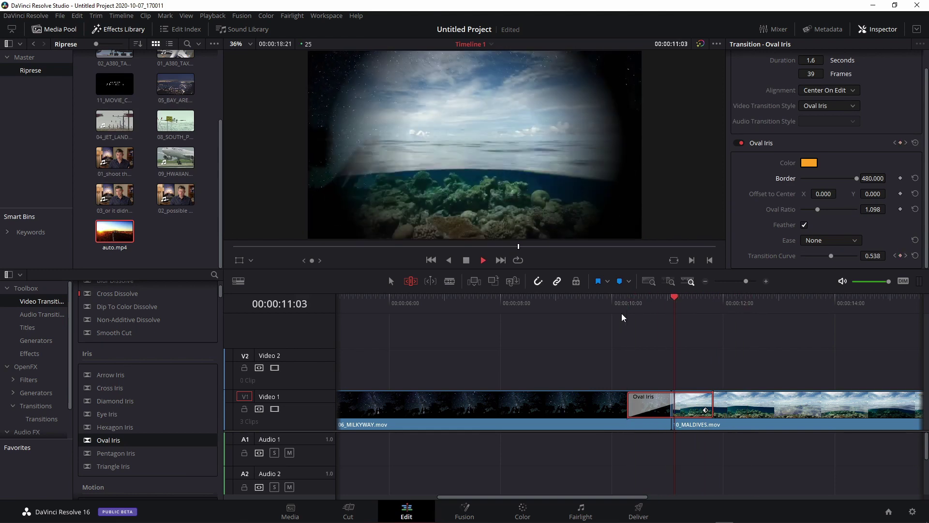
{"action": "key", "text": "space"}
{"action": "left_click", "coordinate": [629, 307]}
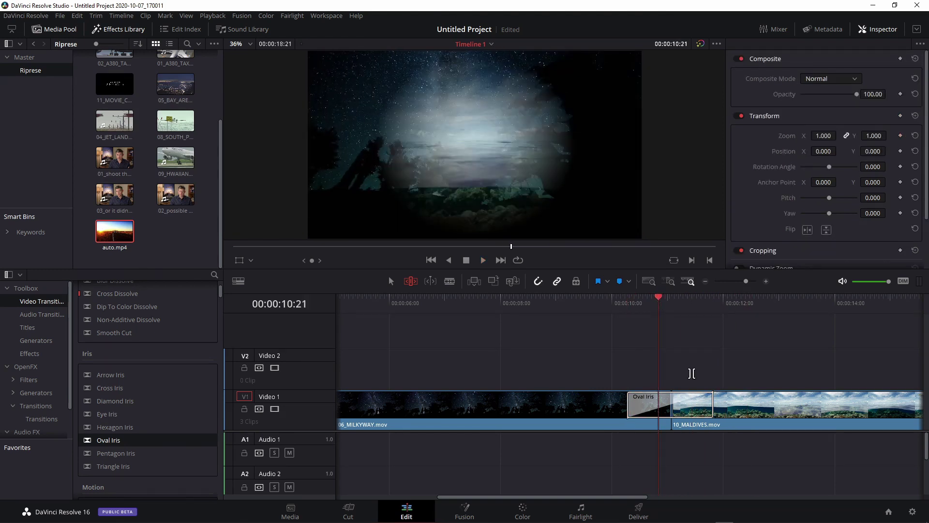
{"action": "left_click", "coordinate": [700, 404]}
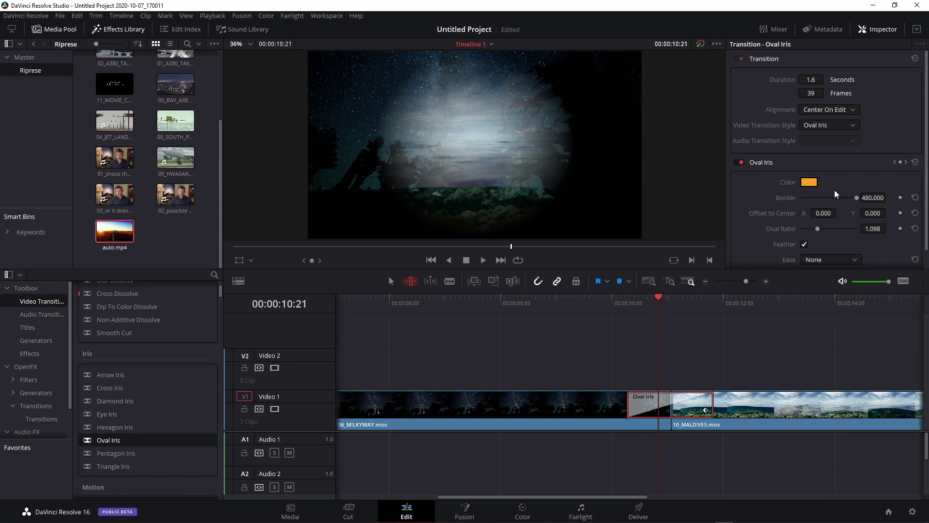
{"action": "scroll", "coordinate": [823, 224], "scroll_direction": "down", "scroll_amount": 1}
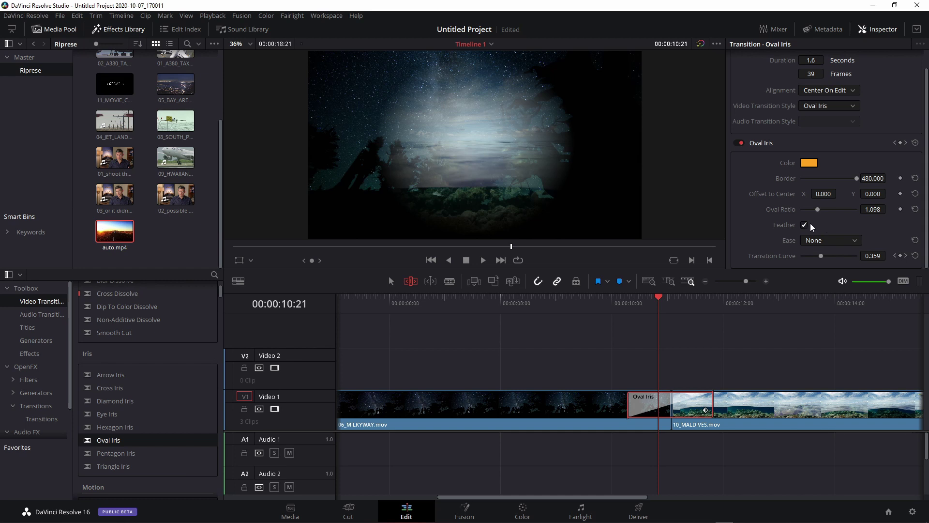
Turn Feather off, thin the Border to 53.760 and keep Ease at None
{"action": "left_click", "coordinate": [805, 225]}
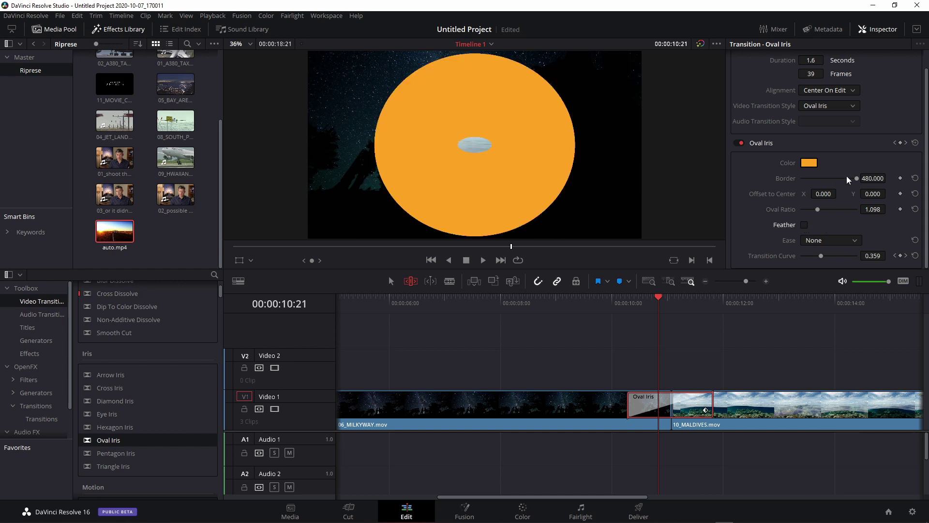
{"action": "left_click_drag", "start_coordinate": [846, 179], "coordinate": [807, 179]}
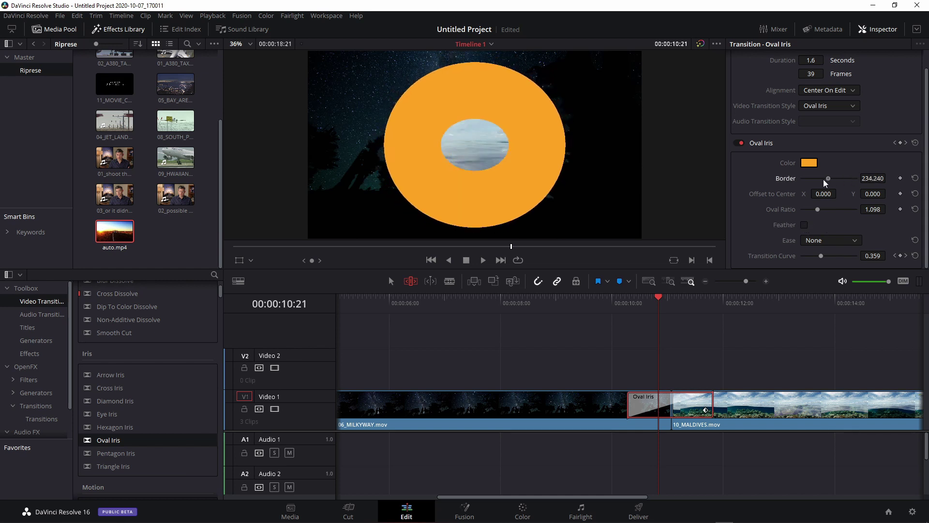
{"action": "left_click", "coordinate": [834, 241]}
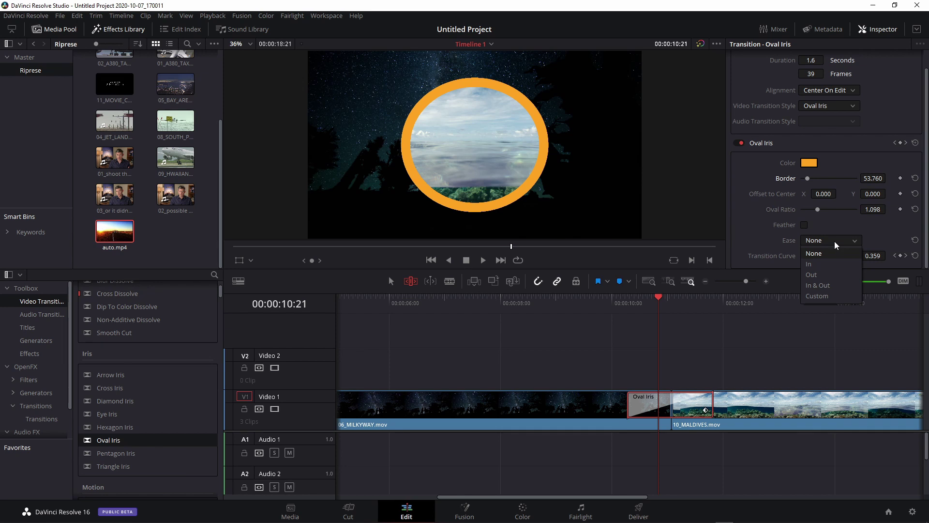
{"action": "left_click", "coordinate": [826, 254]}
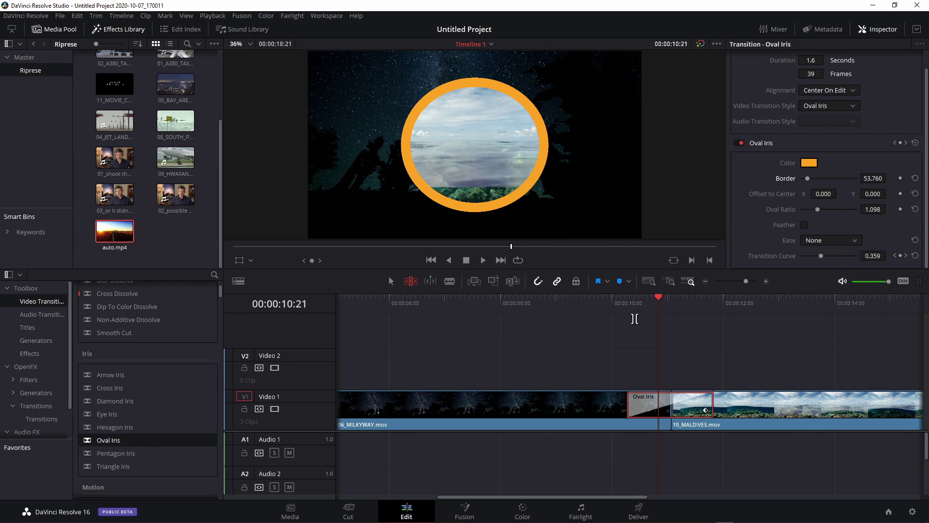
Play the hard-edged orange-ring iris transition twice from its start
{"action": "left_click", "coordinate": [628, 304]}
{"action": "key", "text": "space"}
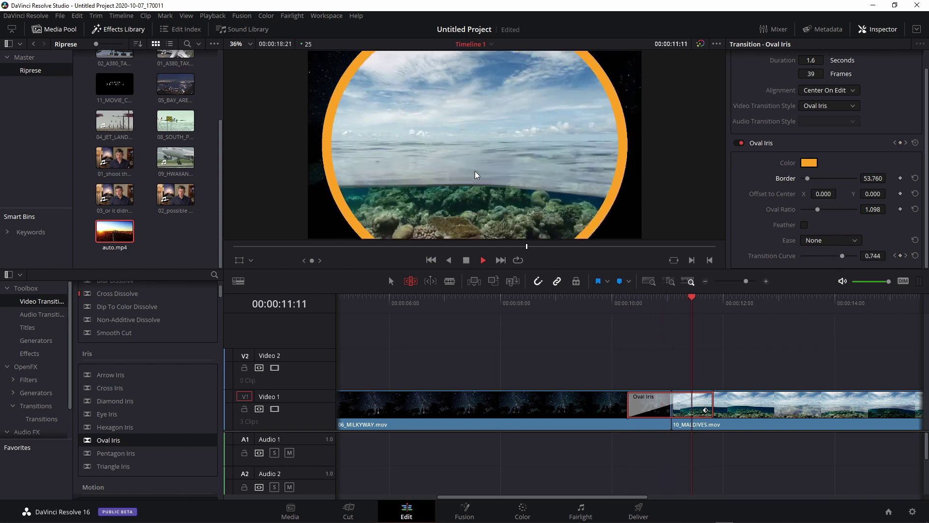
{"action": "left_click", "coordinate": [622, 304]}
{"action": "key", "text": "space"}
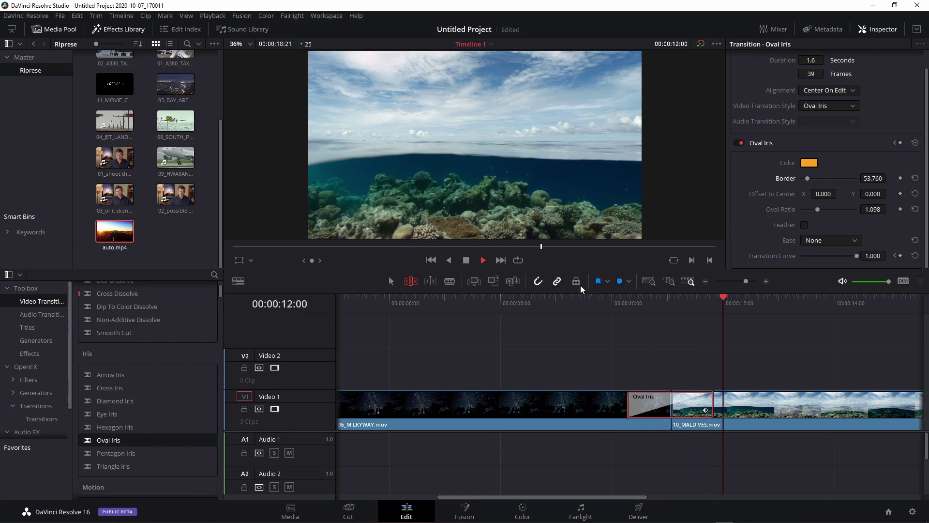
Set the Oval Iris Ease to In and play the transition
{"action": "left_click", "coordinate": [635, 307]}
{"action": "left_click", "coordinate": [812, 241]}
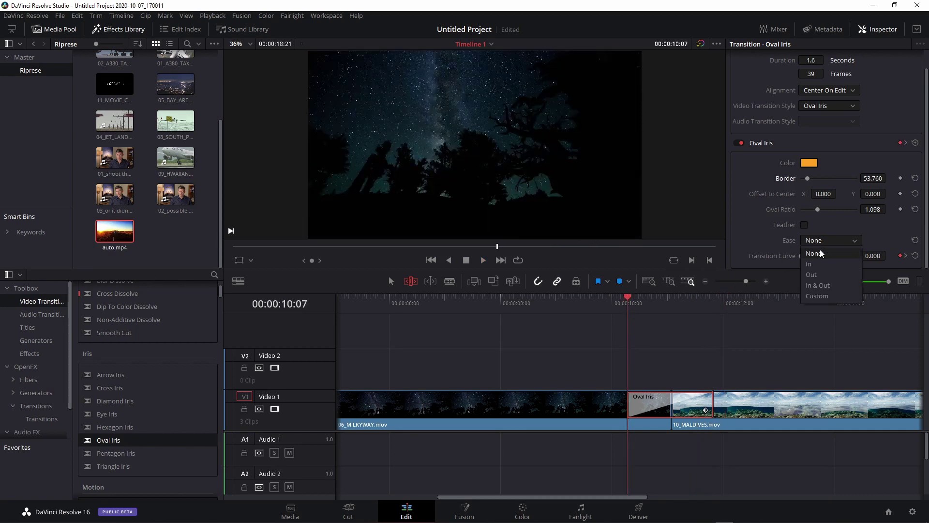
{"action": "left_click", "coordinate": [816, 253]}
{"action": "key", "text": "space"}
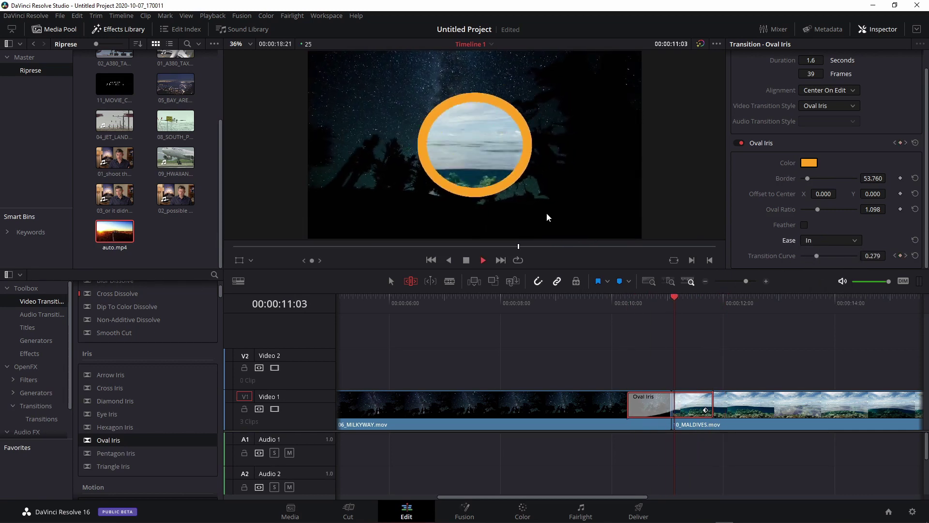
{"action": "left_click", "coordinate": [643, 307]}
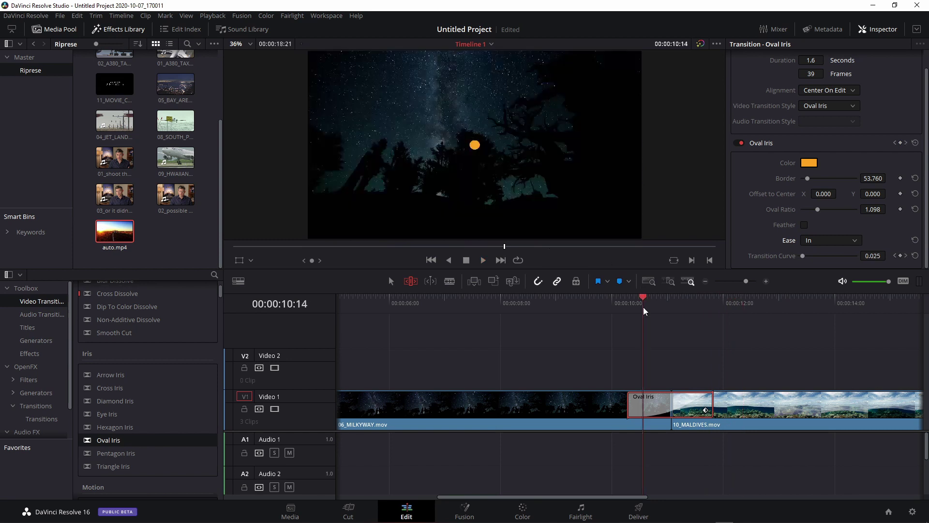
Switch Ease to Out and preview the transition
{"action": "left_click", "coordinate": [821, 244]}
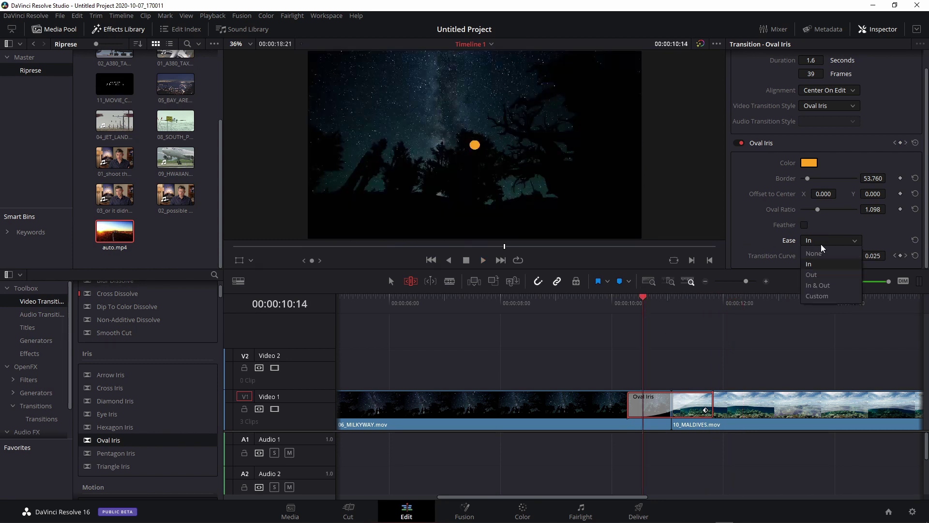
{"action": "left_click", "coordinate": [822, 266]}
{"action": "left_click", "coordinate": [618, 304]}
{"action": "key", "text": "space"}
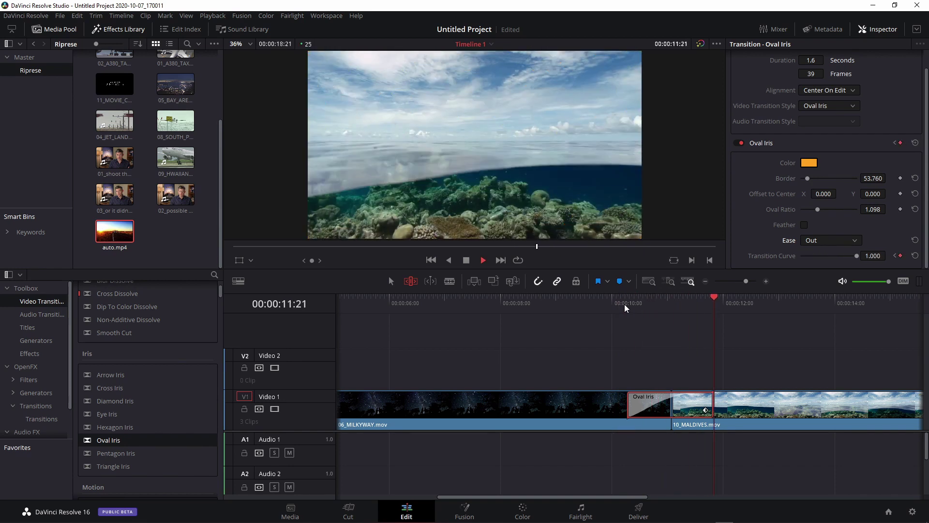
{"action": "left_click", "coordinate": [627, 304]}
Change Ease to In & Out and preview the transition
{"action": "left_click", "coordinate": [823, 240]}
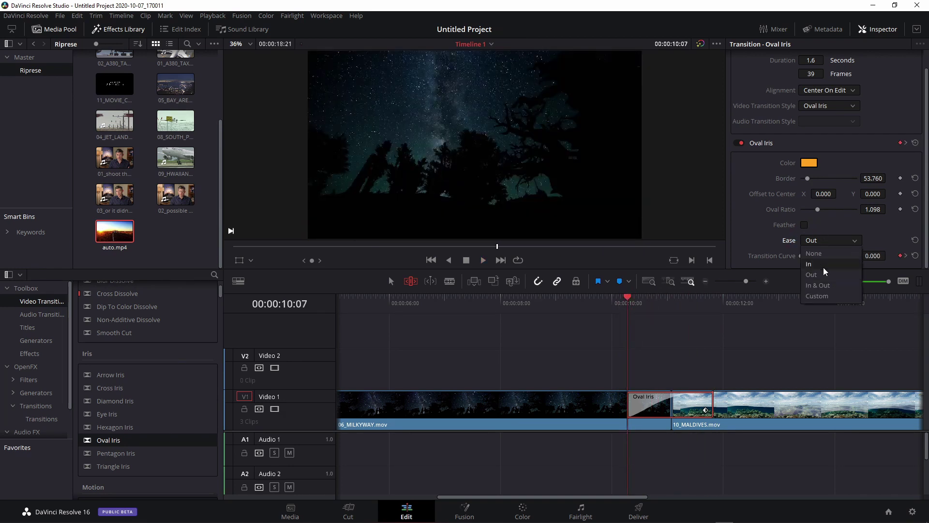
{"action": "left_click", "coordinate": [817, 281]}
{"action": "key", "text": "space"}
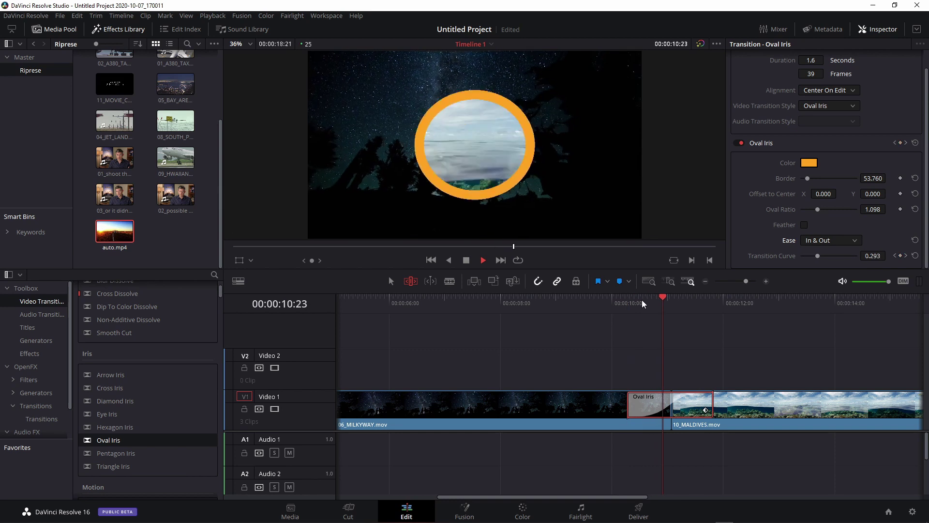
{"action": "key", "text": "space"}
{"action": "left_click", "coordinate": [652, 305]}
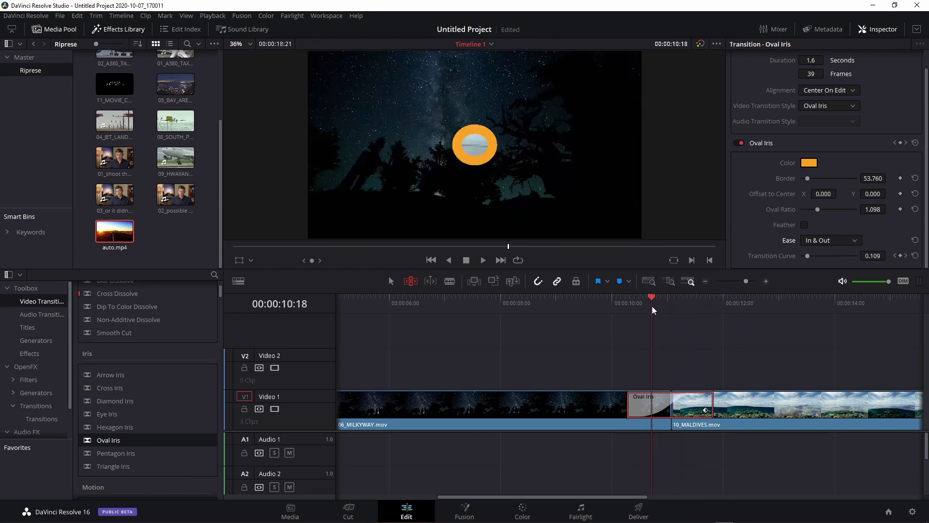
Choose Custom easing and play the transition until the Maldives clip appears
{"action": "left_click", "coordinate": [821, 242]}
{"action": "left_click", "coordinate": [827, 295]}
{"action": "left_click", "coordinate": [629, 306]}
{"action": "key", "text": "space"}
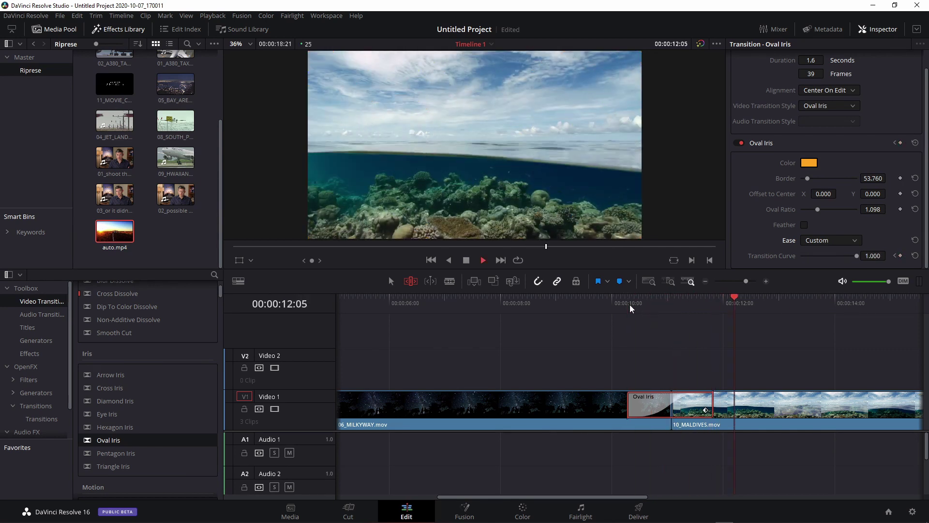
{"action": "left_click", "coordinate": [629, 303]}
{"action": "key", "text": "space"}
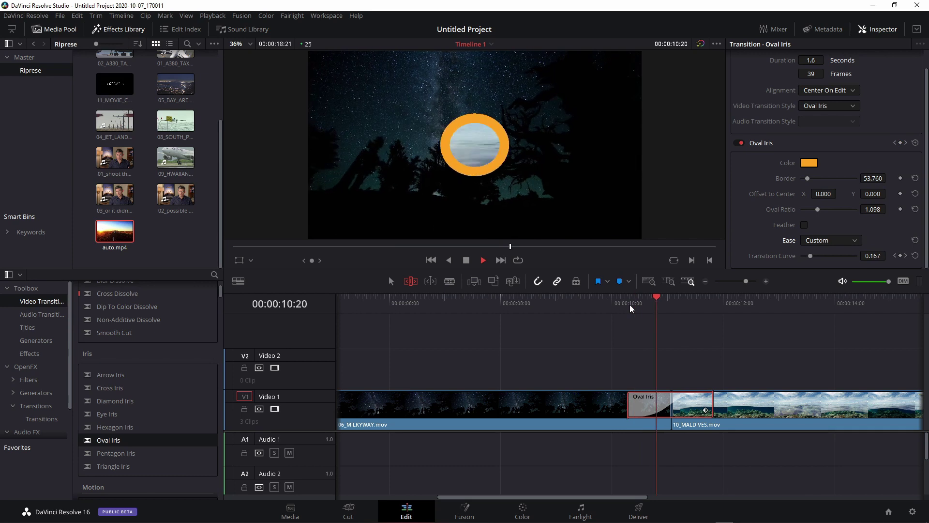
{"action": "key", "text": "space"}
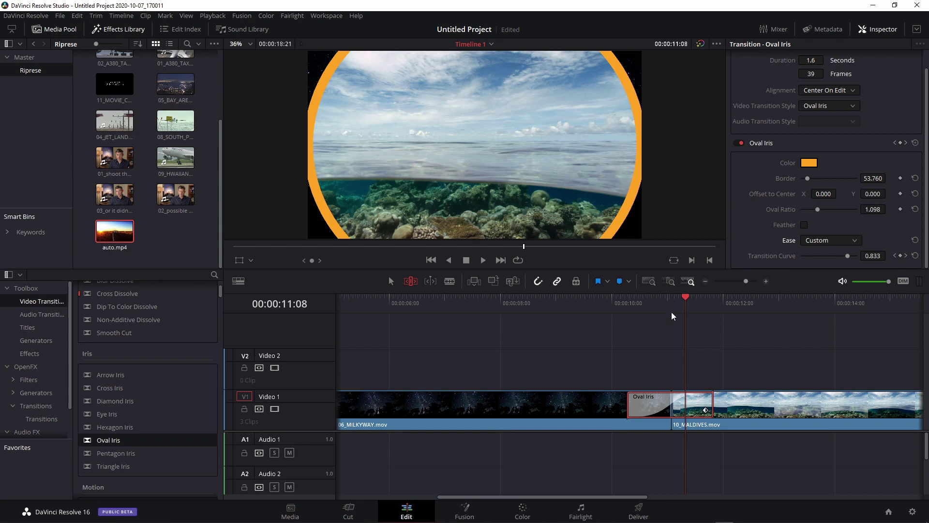
Add Transition Curve keyframes near the transition start with the value set to 0
{"action": "left_click_drag", "start_coordinate": [689, 295], "coordinate": [672, 297]}
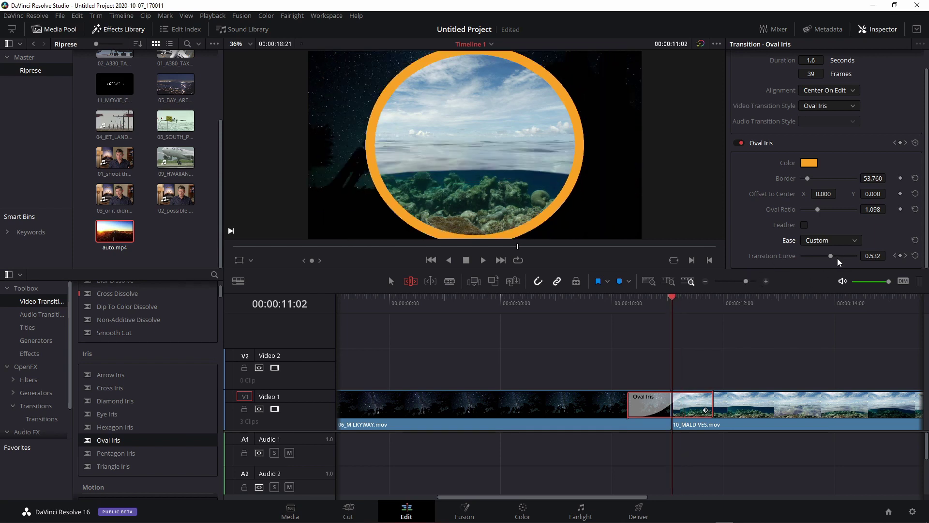
{"action": "mouse_move", "coordinate": [830, 255]}
{"action": "left_mouse_down"}
{"action": "mouse_move", "coordinate": [800, 257]}
{"action": "mouse_move", "coordinate": [859, 254]}
{"action": "mouse_move", "coordinate": [796, 253]}
{"action": "mouse_move", "coordinate": [847, 244]}
{"action": "mouse_move", "coordinate": [810, 244]}
{"action": "mouse_move", "coordinate": [822, 245]}
{"action": "left_mouse_up"}
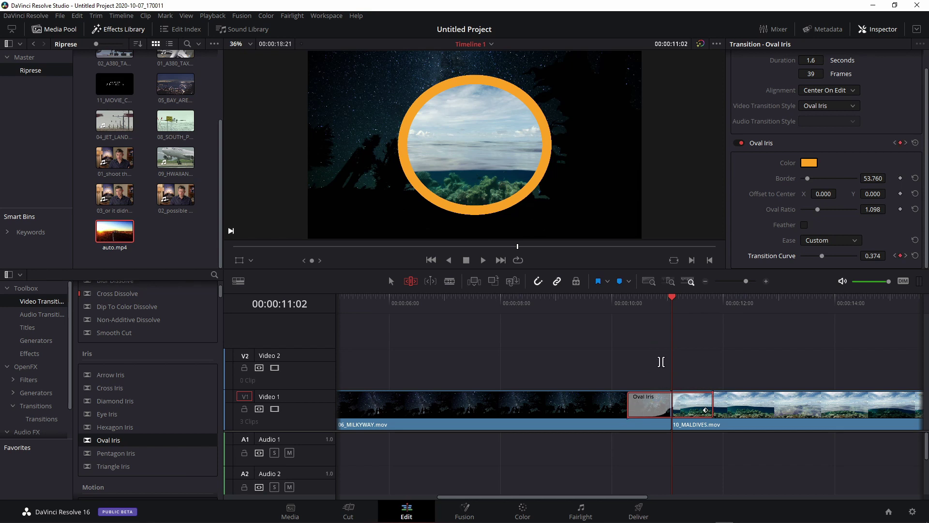
{"action": "left_click_drag", "start_coordinate": [672, 302], "coordinate": [629, 308]}
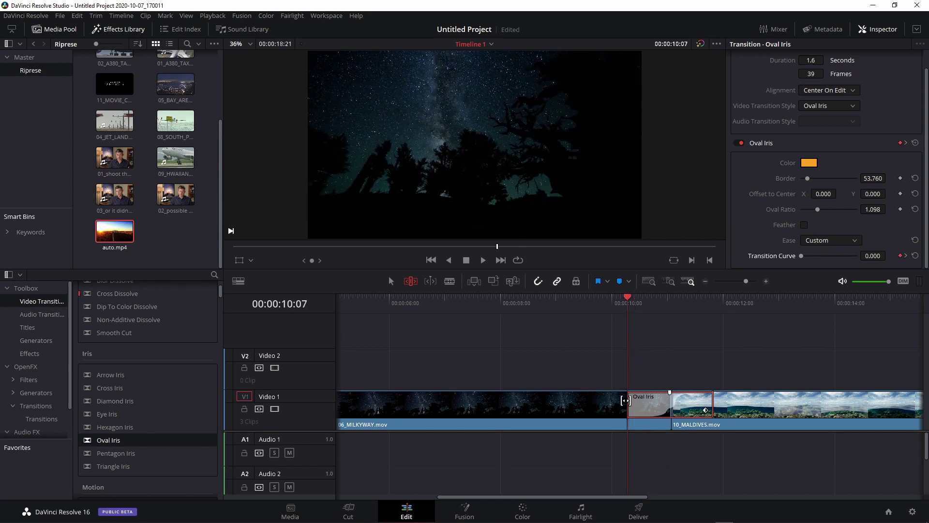
{"action": "mouse_move", "coordinate": [629, 296]}
{"action": "left_mouse_down"}
{"action": "mouse_move", "coordinate": [670, 309]}
{"action": "mouse_move", "coordinate": [714, 304]}
{"action": "mouse_move", "coordinate": [628, 315]}
{"action": "left_mouse_up"}
{"action": "left_click", "coordinate": [900, 256]}
{"action": "left_click", "coordinate": [900, 256]}
{"action": "left_click", "coordinate": [900, 256]}
{"action": "left_click_drag", "start_coordinate": [821, 256], "coordinate": [794, 259]}
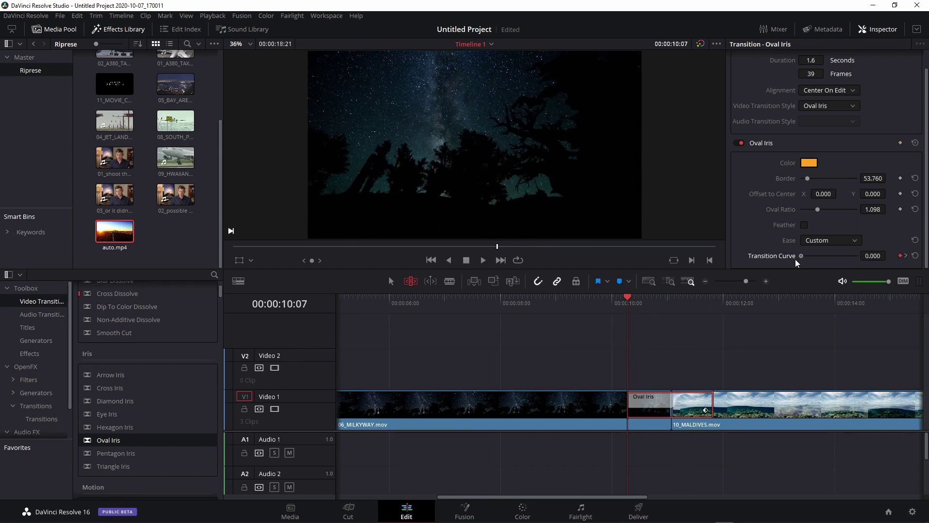
Keyframe later curve values: 0.478 at 00:00:11:07, reaching 1.000 by 00:00:11:24
{"action": "left_click_drag", "start_coordinate": [628, 303], "coordinate": [650, 303]}
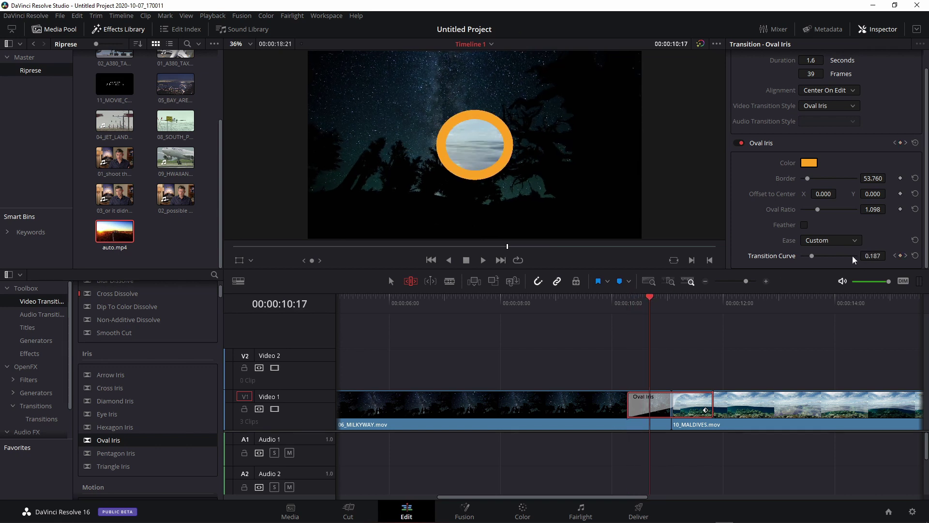
{"action": "left_click_drag", "start_coordinate": [811, 255], "coordinate": [831, 257]}
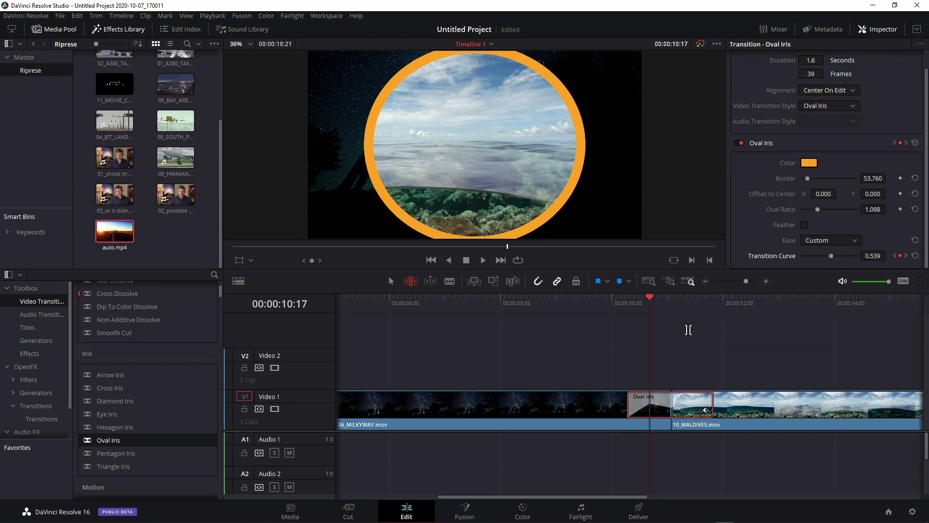
{"action": "left_click_drag", "start_coordinate": [651, 296], "coordinate": [683, 299]}
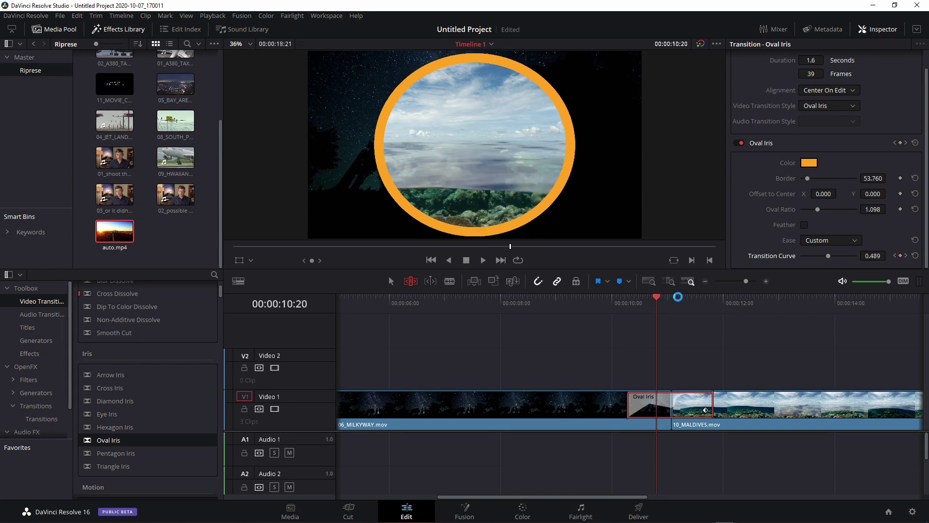
{"action": "left_click_drag", "start_coordinate": [871, 255], "coordinate": [828, 257]}
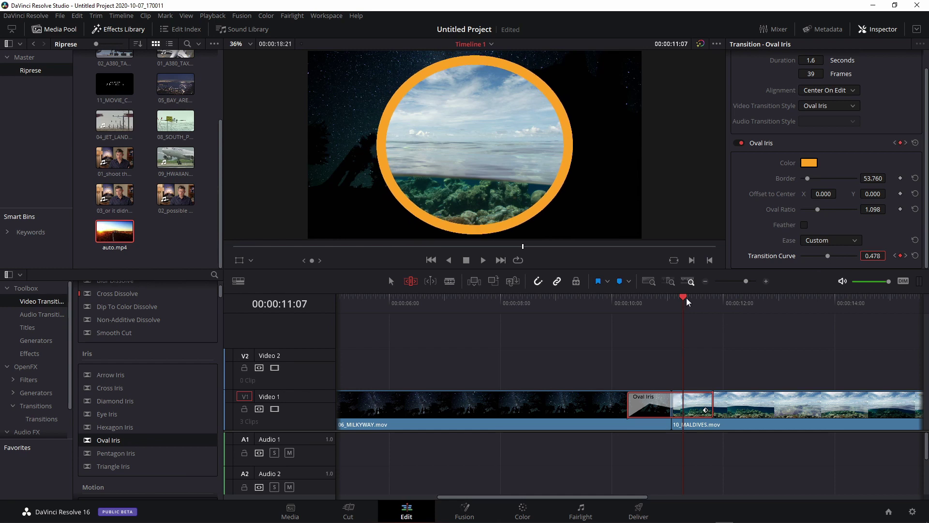
{"action": "left_click_drag", "start_coordinate": [686, 298], "coordinate": [715, 297]}
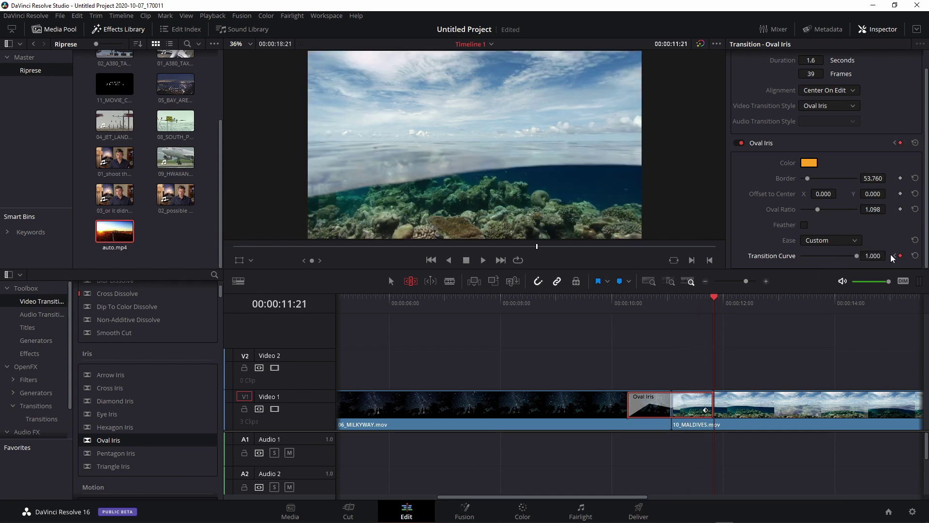
Play the keyframed iris transition back twice
{"action": "left_click", "coordinate": [626, 308]}
{"action": "key", "text": "space"}
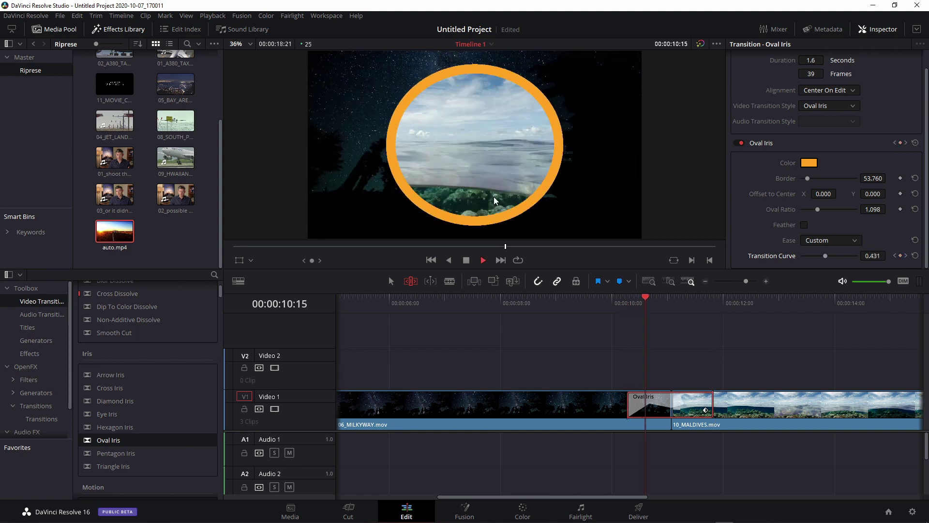
{"action": "key", "text": "space"}
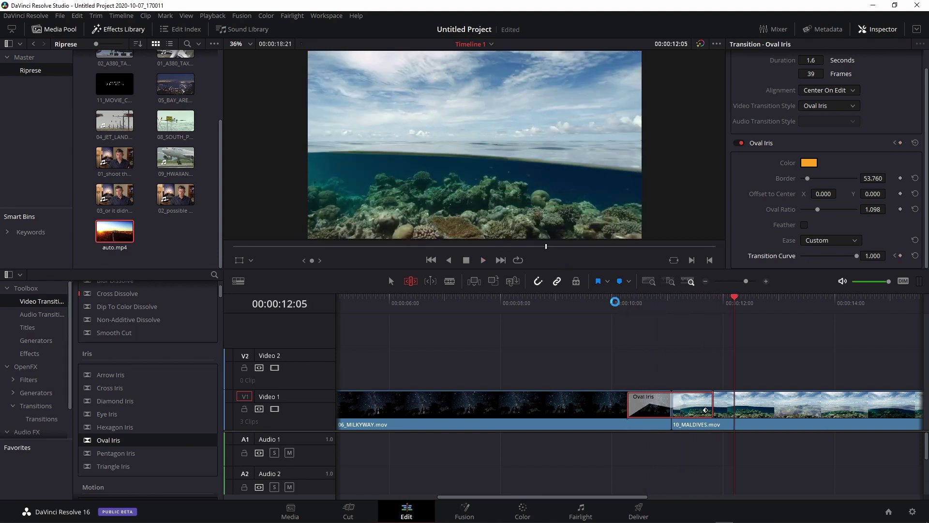
{"action": "left_click", "coordinate": [629, 306]}
{"action": "key", "text": "space"}
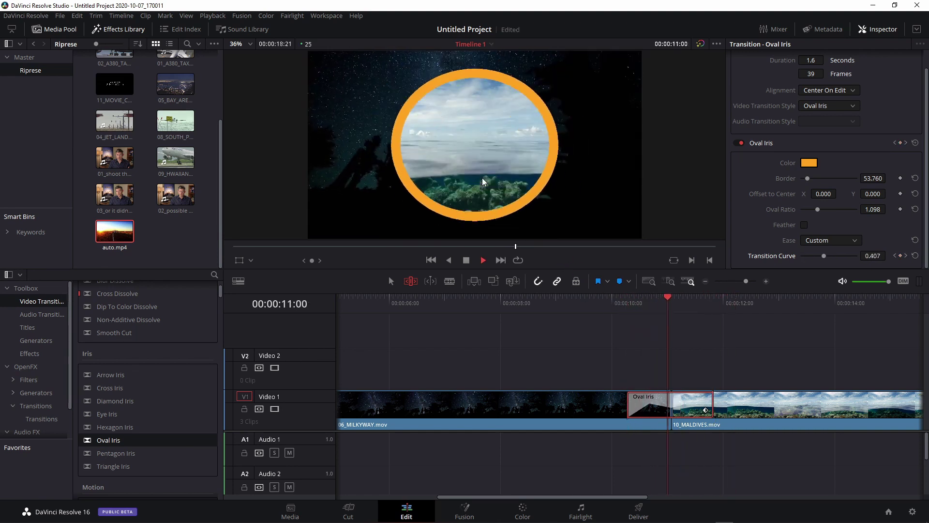
{"action": "key", "text": "space"}
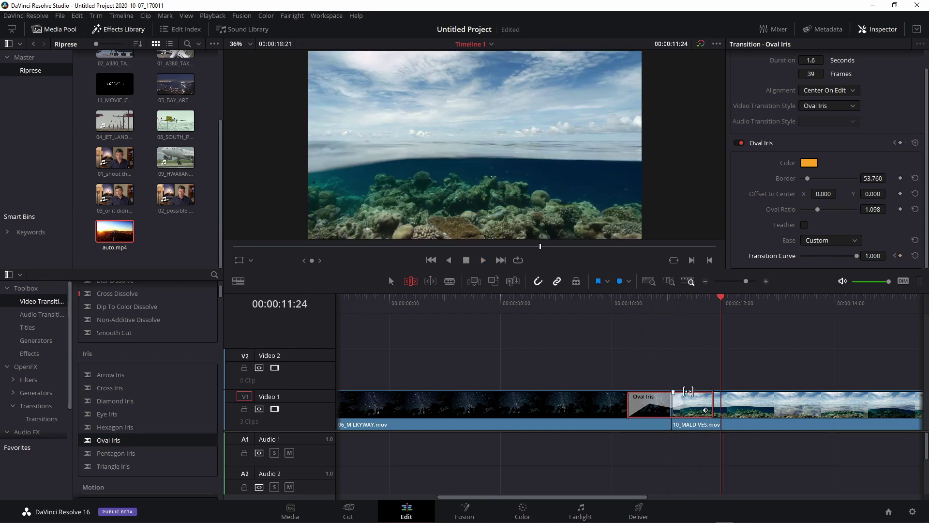
Reset the Oval Iris to defaults (white, border 0, ratio 1.000, Ease None)
{"action": "left_click", "coordinate": [914, 142]}
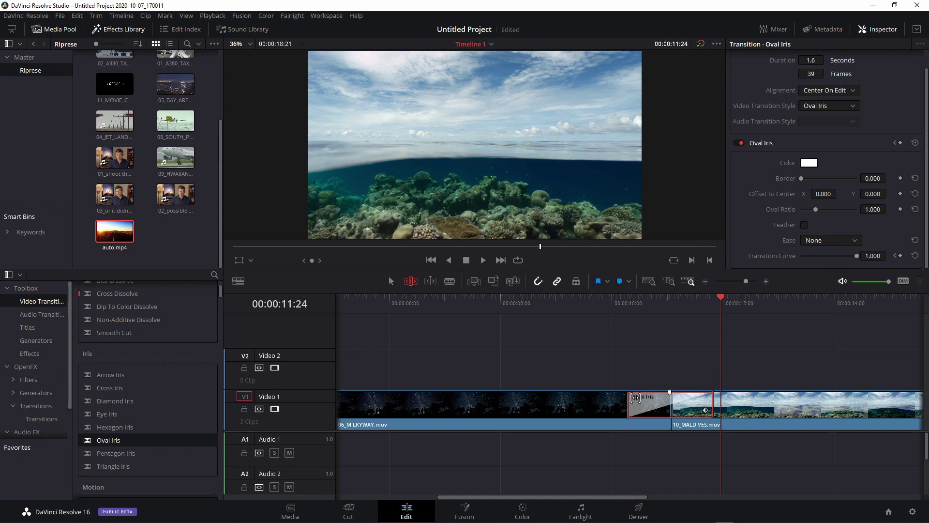
{"action": "left_click", "coordinate": [664, 308]}
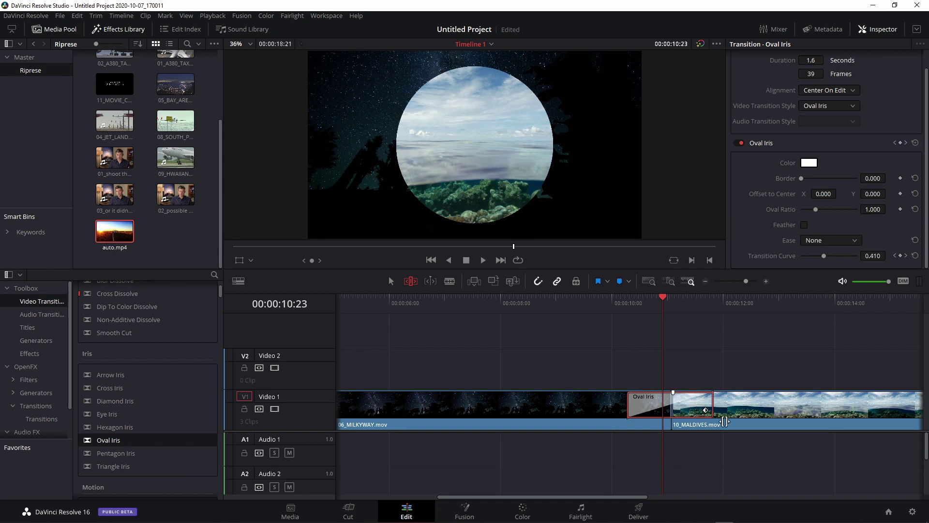
Replace the Oval Iris with a Star transition on the 06_MILKYWAY–10_MALDIVES cut and list its styles
{"action": "key", "text": "Delete"}
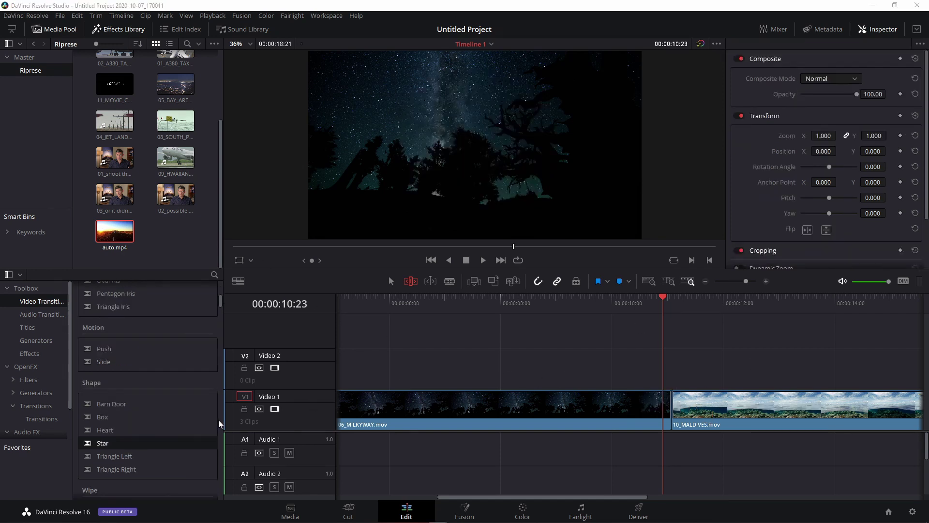
{"action": "scroll", "coordinate": [86, 444], "scroll_direction": "down", "scroll_amount": 3}
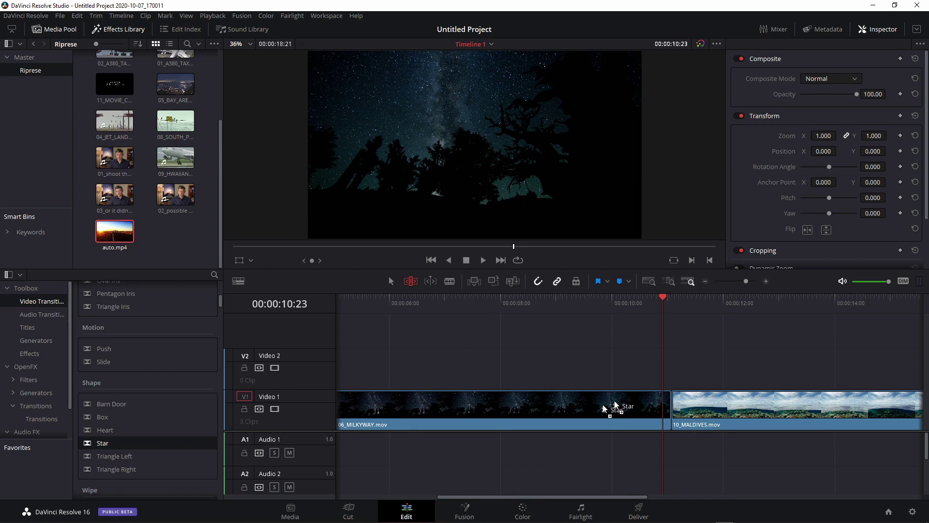
{"action": "left_click_drag", "start_coordinate": [86, 445], "coordinate": [661, 404]}
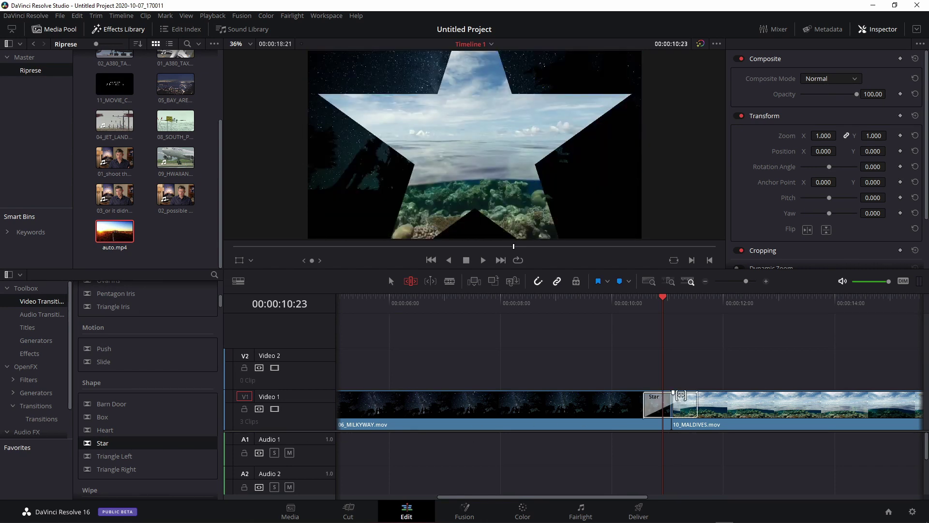
{"action": "left_click", "coordinate": [656, 402]}
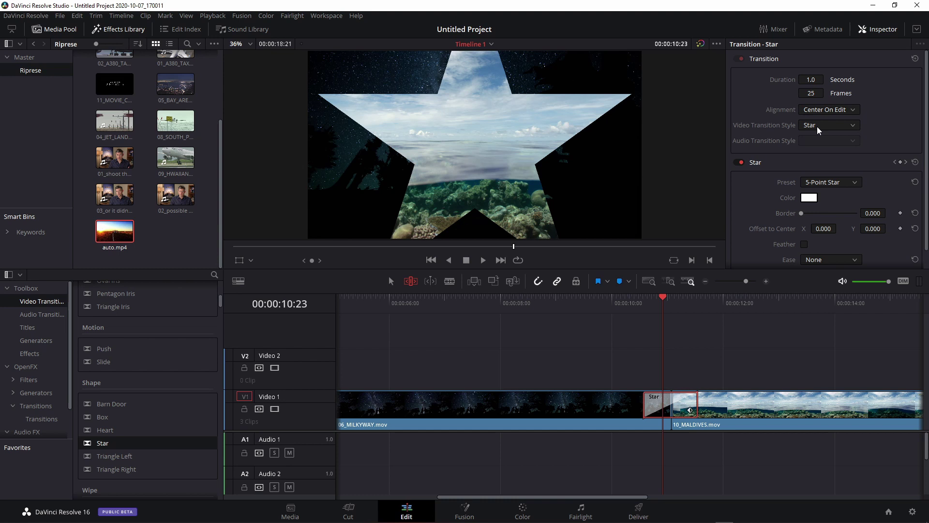
{"action": "left_click", "coordinate": [817, 127]}
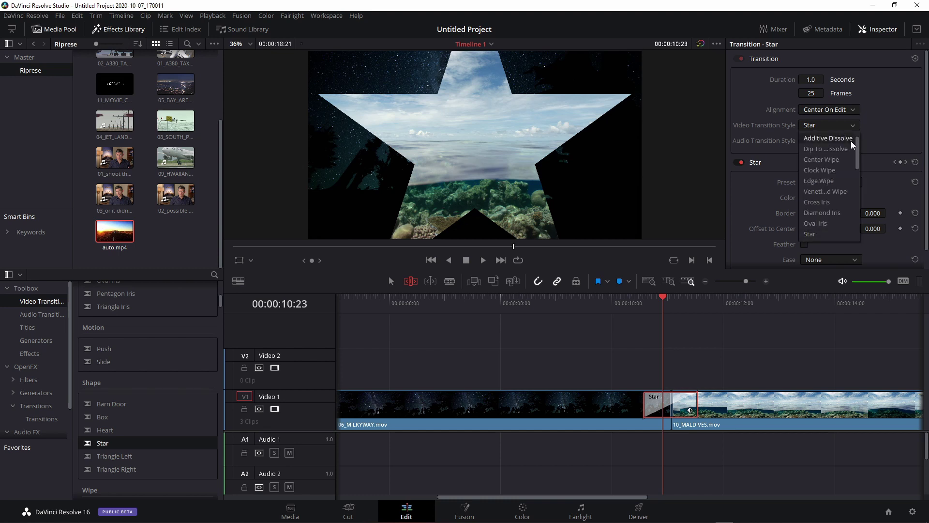
{"action": "scroll", "coordinate": [828, 167], "scroll_direction": "down", "scroll_amount": 2}
Try Spiral Wipe, Split and Radial Wipe as the transition style
{"action": "scroll", "coordinate": [823, 194], "scroll_direction": "down", "scroll_amount": 3}
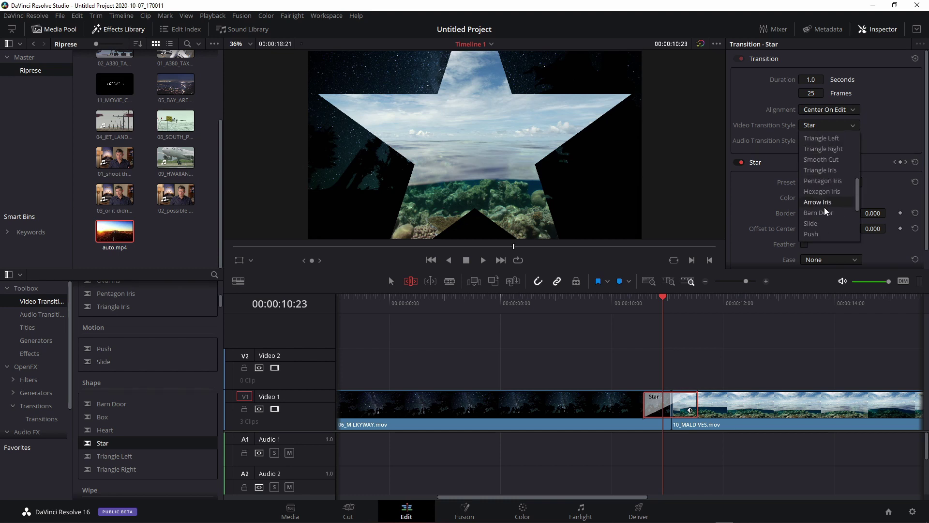
{"action": "scroll", "coordinate": [825, 210], "scroll_direction": "down", "scroll_amount": 2}
{"action": "scroll", "coordinate": [824, 210], "scroll_direction": "down", "scroll_amount": 2}
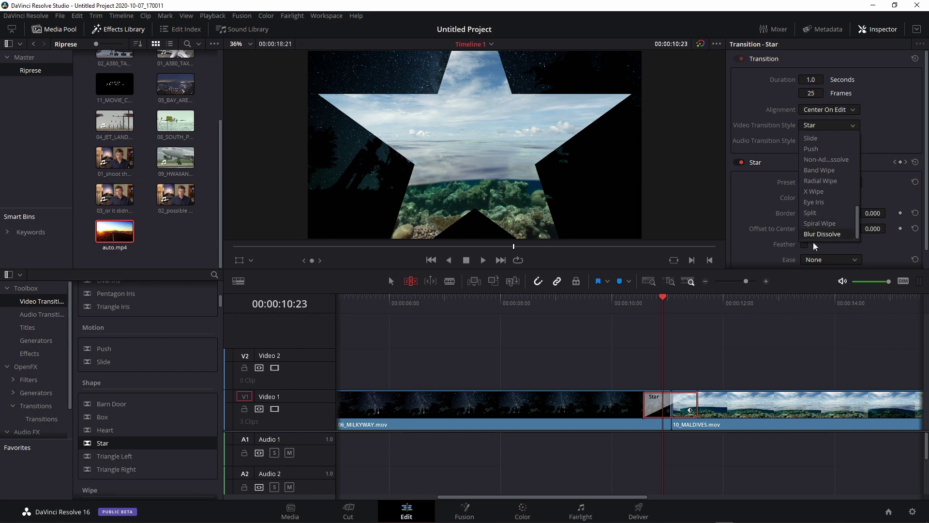
{"action": "left_click", "coordinate": [820, 223]}
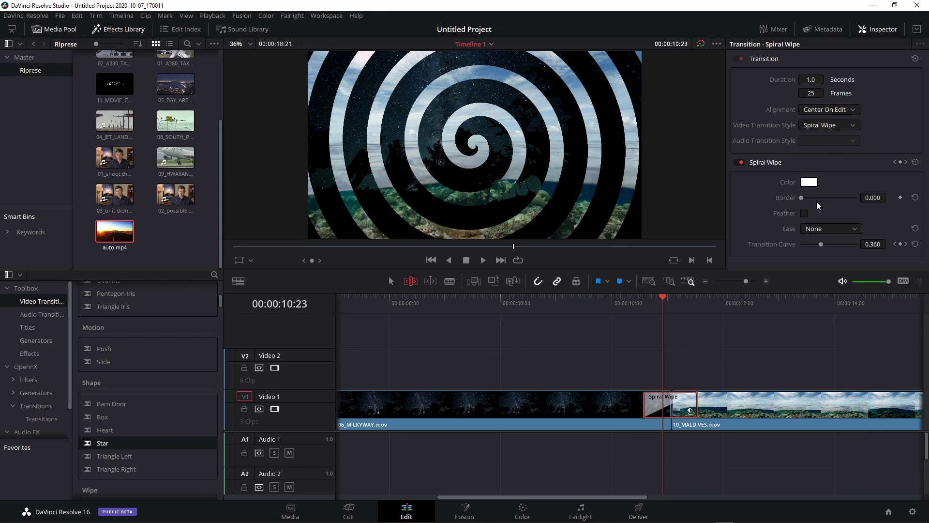
{"action": "left_click_drag", "start_coordinate": [659, 297], "coordinate": [671, 298]}
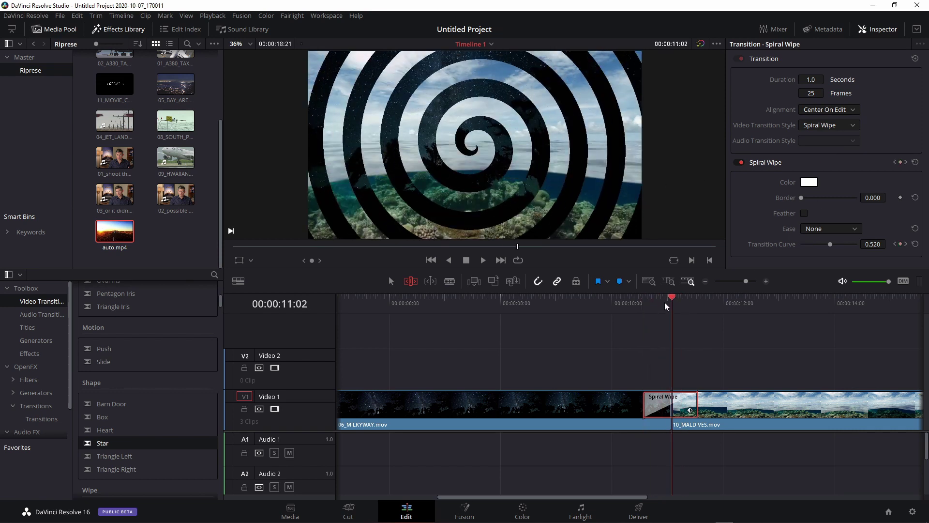
{"action": "left_click", "coordinate": [843, 126]}
{"action": "left_click", "coordinate": [820, 235]}
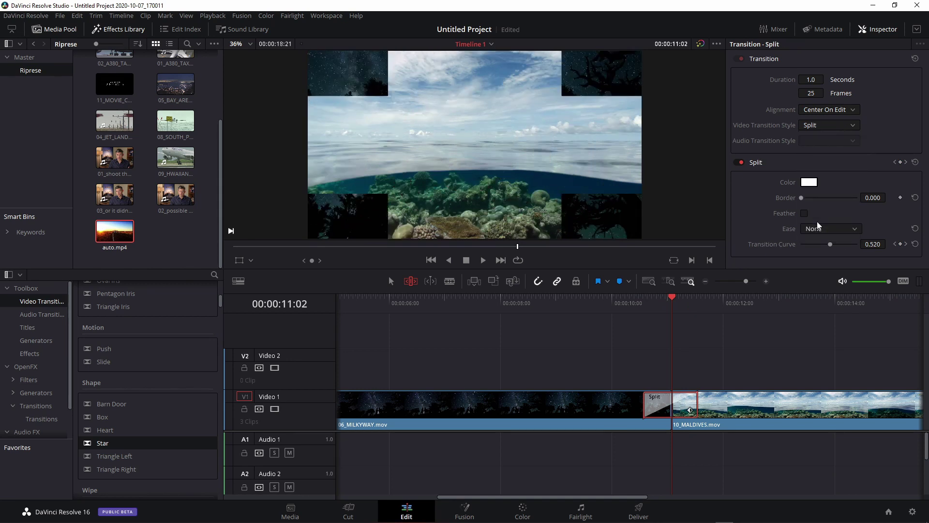
{"action": "left_click", "coordinate": [826, 124]}
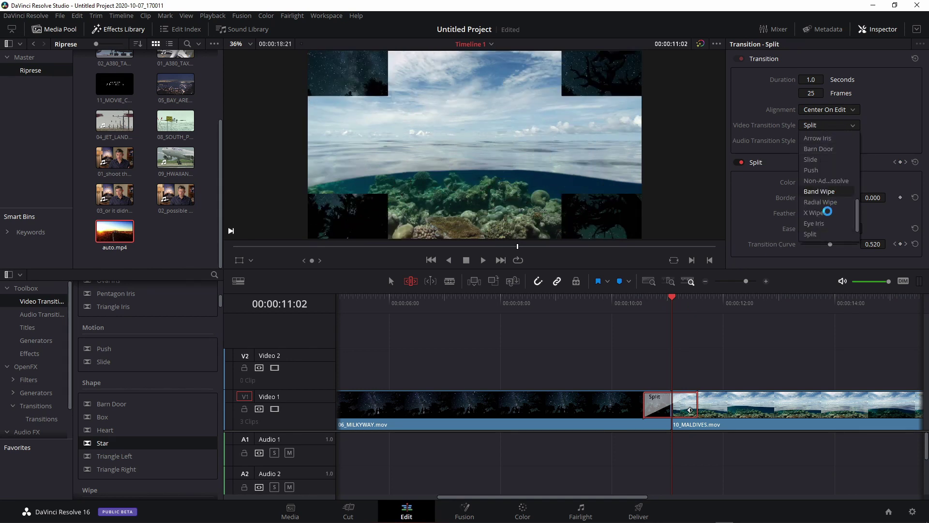
{"action": "key", "text": "Escape"}
{"action": "key", "text": "Up"}
{"action": "key", "text": "Up"}
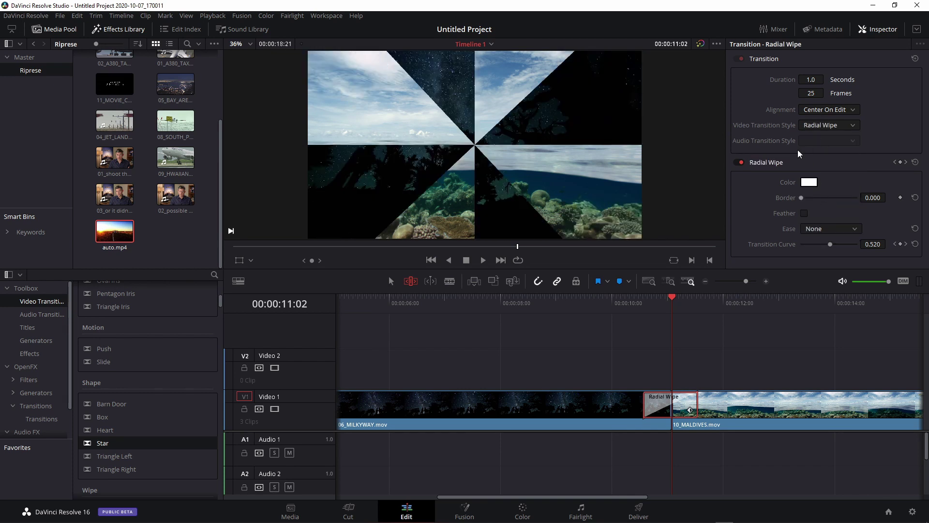
{"action": "scroll", "coordinate": [853, 124], "scroll_direction": "up", "scroll_amount": 7}
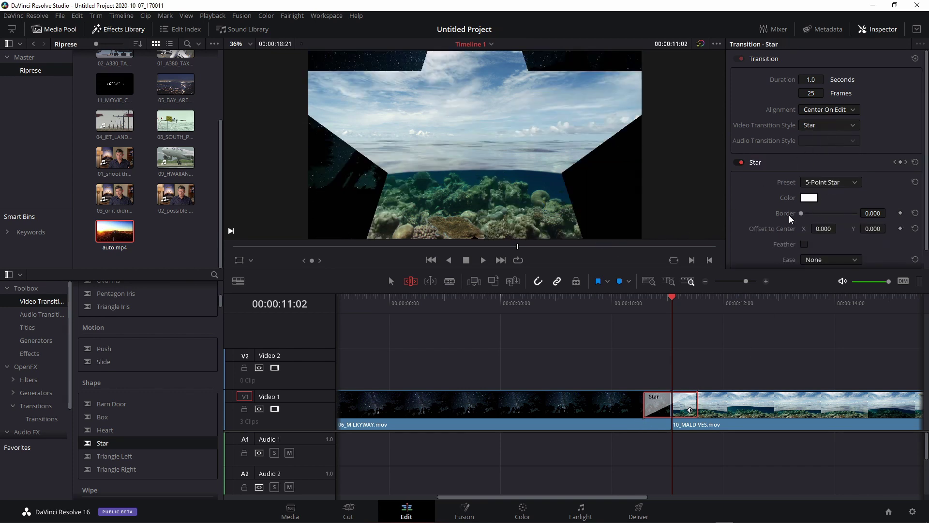
{"action": "scroll", "coordinate": [789, 215], "scroll_direction": "down", "scroll_amount": 1}
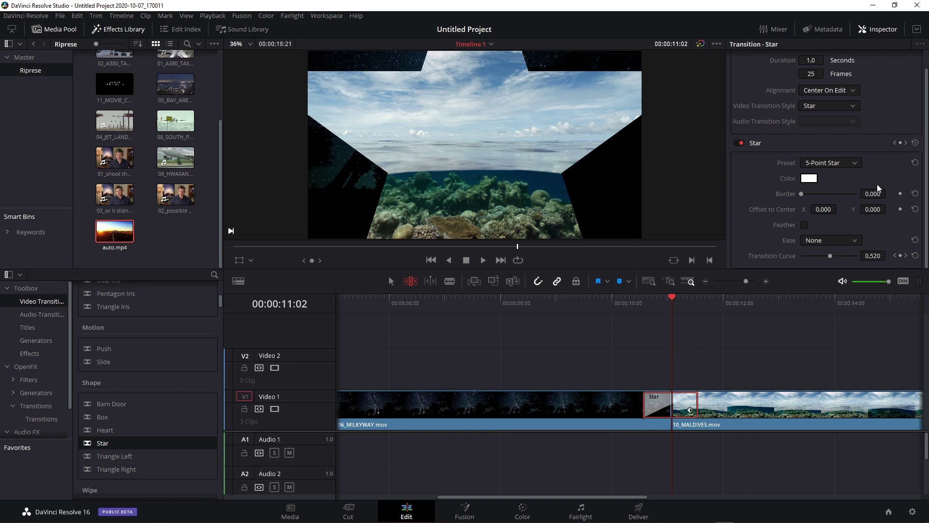
Try the 4-Point Star preset, then return to 5-Point Star
{"action": "left_click", "coordinate": [850, 164]}
{"action": "left_click", "coordinate": [839, 177]}
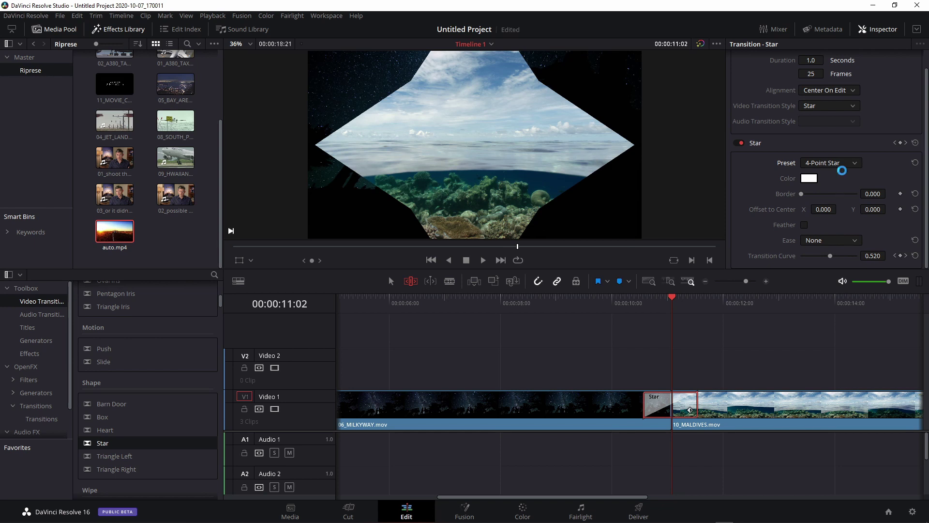
{"action": "left_click", "coordinate": [846, 164]}
{"action": "left_click", "coordinate": [836, 190]}
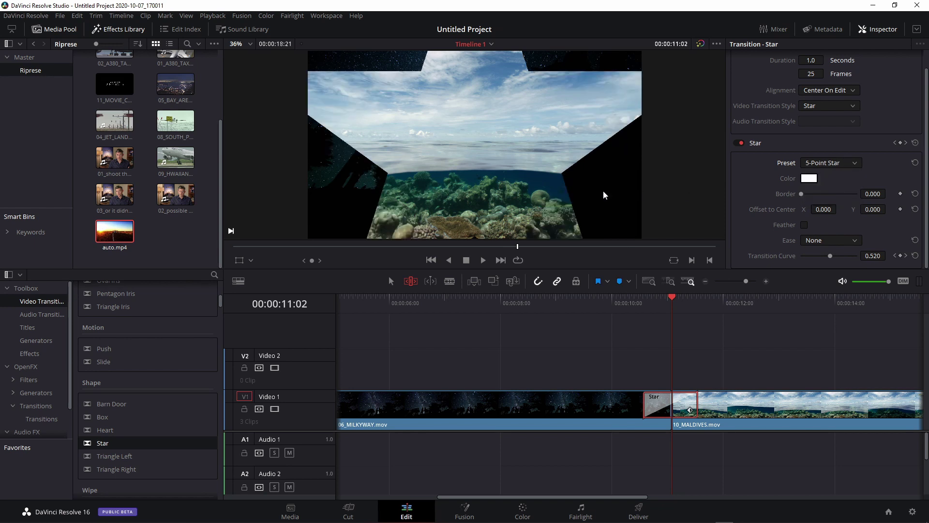
{"action": "left_click", "coordinate": [845, 164]}
Try a 6-Point Star, then undo to a Pentagon Up iris with a 53.760 border
{"action": "left_click", "coordinate": [826, 199]}
{"action": "left_click", "coordinate": [841, 160]}
{"action": "left_click", "coordinate": [818, 186]}
{"action": "mouse_move", "coordinate": [803, 193]}
{"action": "left_mouse_down"}
{"action": "mouse_move", "coordinate": [813, 192]}
{"action": "mouse_move", "coordinate": [801, 193]}
{"action": "left_mouse_up"}
{"action": "key", "text": "ctrl+z"}
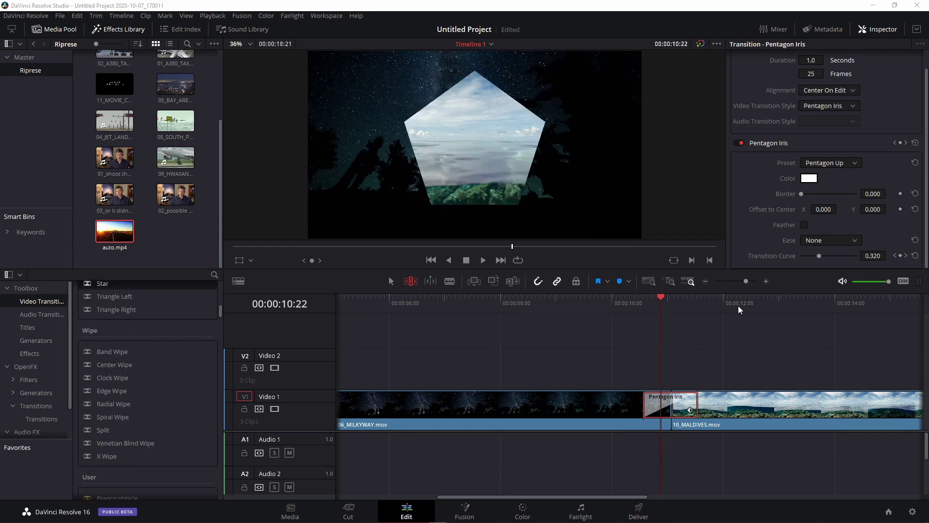
{"action": "left_click", "coordinate": [849, 163]}
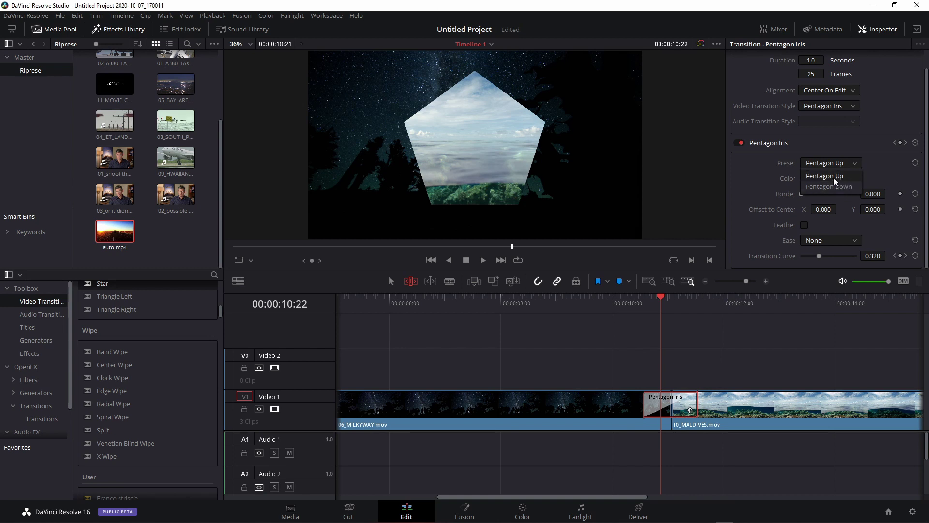
{"action": "left_click", "coordinate": [826, 178]}
{"action": "left_click_drag", "start_coordinate": [803, 193], "coordinate": [807, 192]}
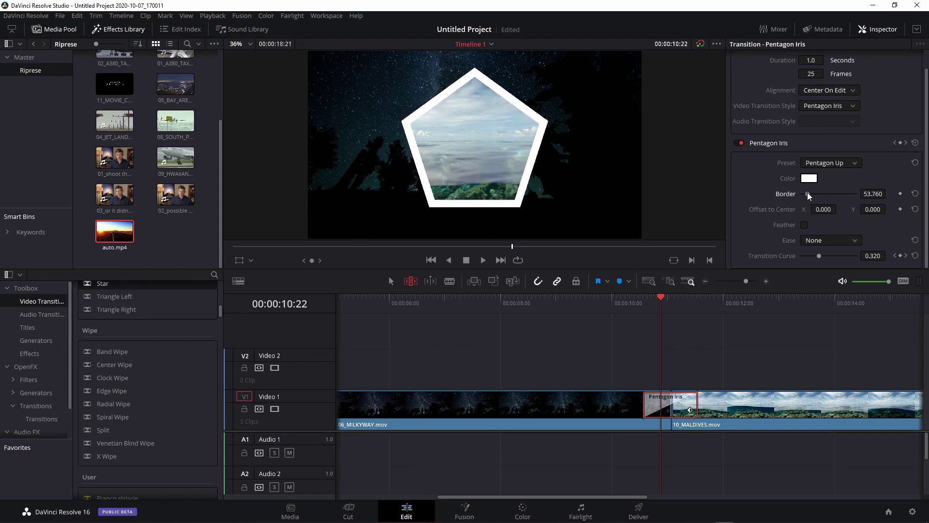
Colour the pentagon border orange and set Ease to In & Out
{"action": "left_click", "coordinate": [808, 179]}
{"action": "left_click", "coordinate": [539, 173]}
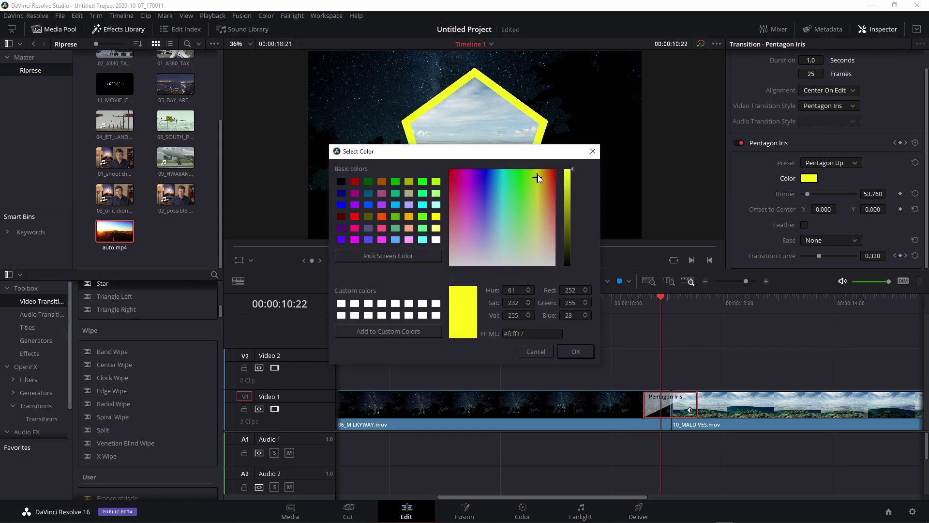
{"action": "left_click", "coordinate": [543, 169]}
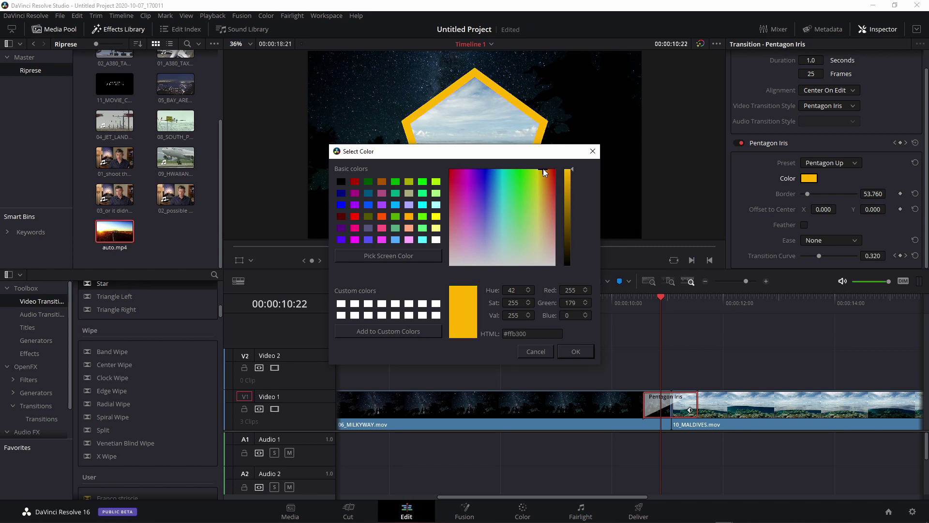
{"action": "left_click", "coordinate": [575, 351]}
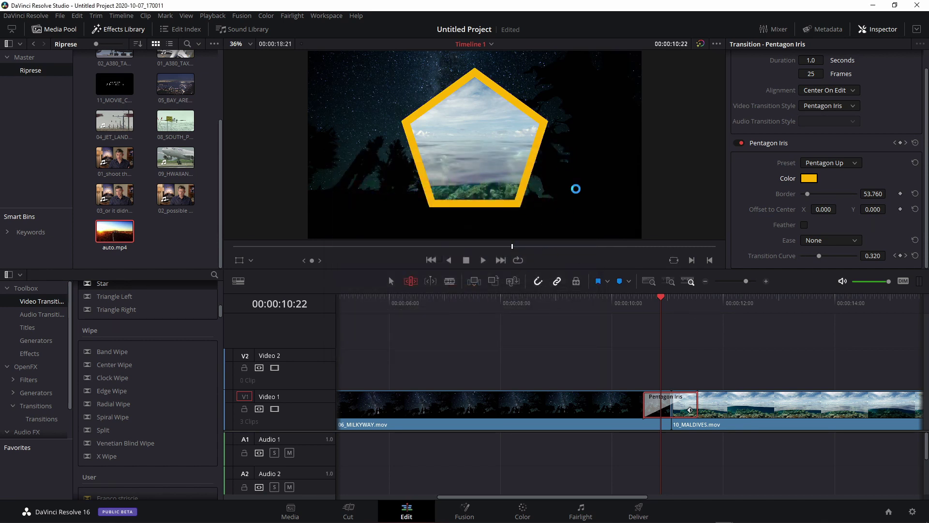
{"action": "left_click", "coordinate": [829, 240]}
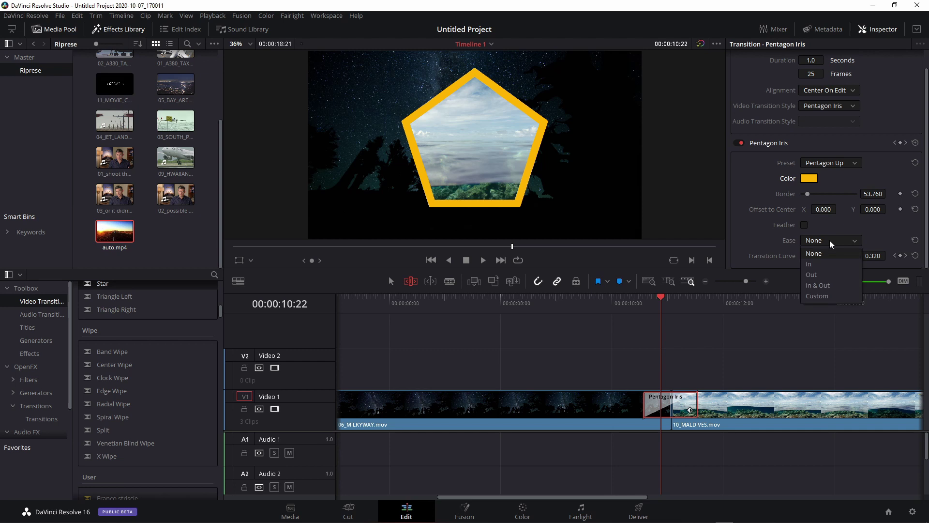
{"action": "left_click", "coordinate": [837, 288]}
Play the orange Pentagon Iris transition twice to preview it
{"action": "left_click", "coordinate": [644, 304]}
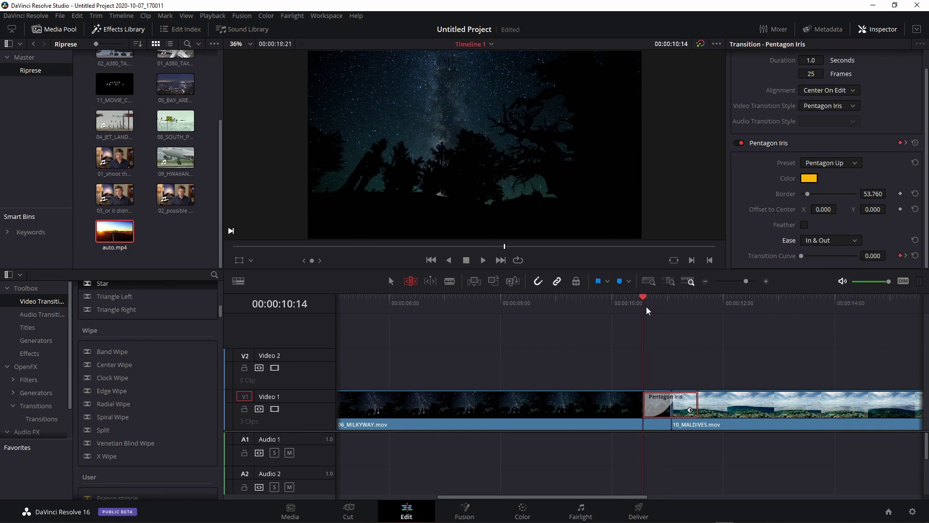
{"action": "key", "text": "space"}
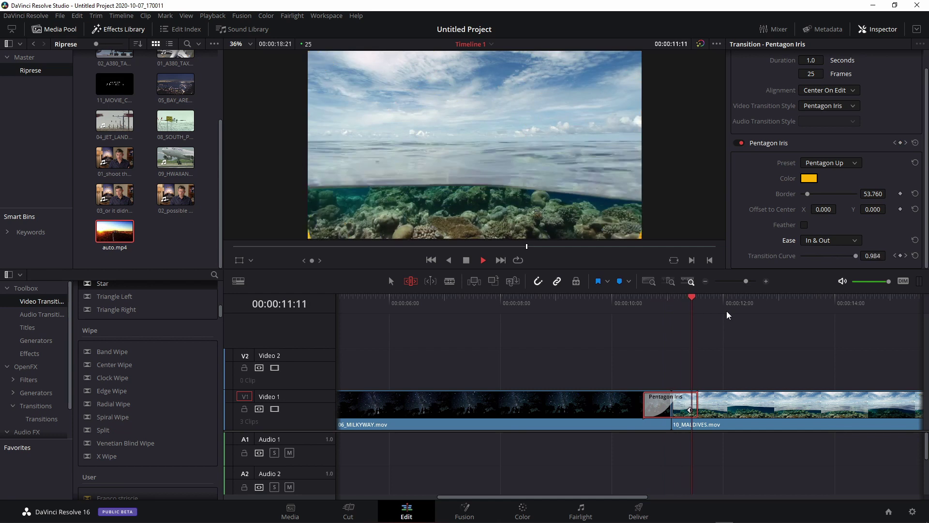
{"action": "left_click", "coordinate": [657, 308]}
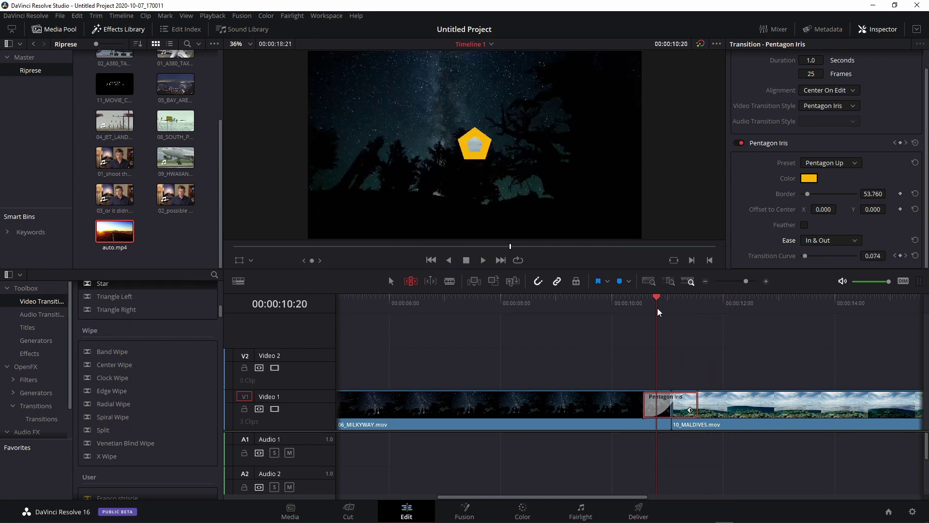
{"action": "left_click", "coordinate": [638, 306]}
{"action": "key", "text": "space"}
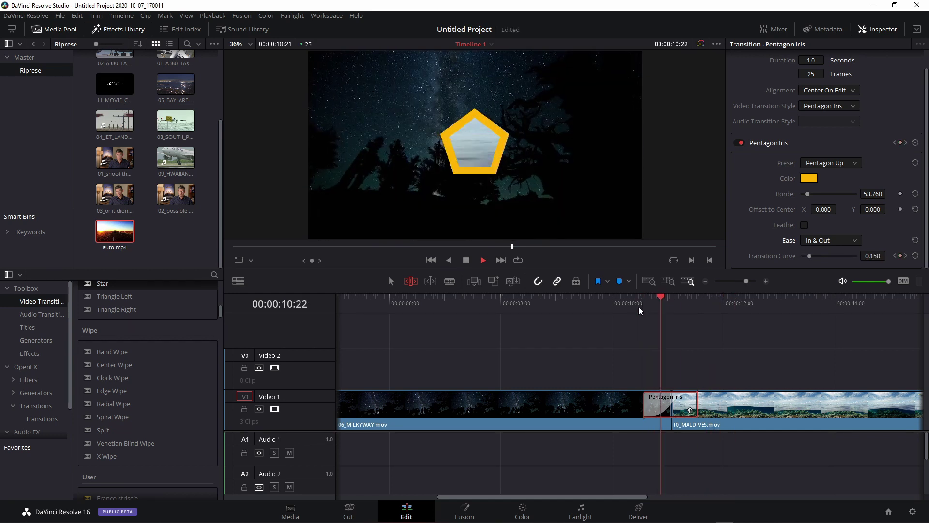
{"action": "left_click", "coordinate": [638, 307]}
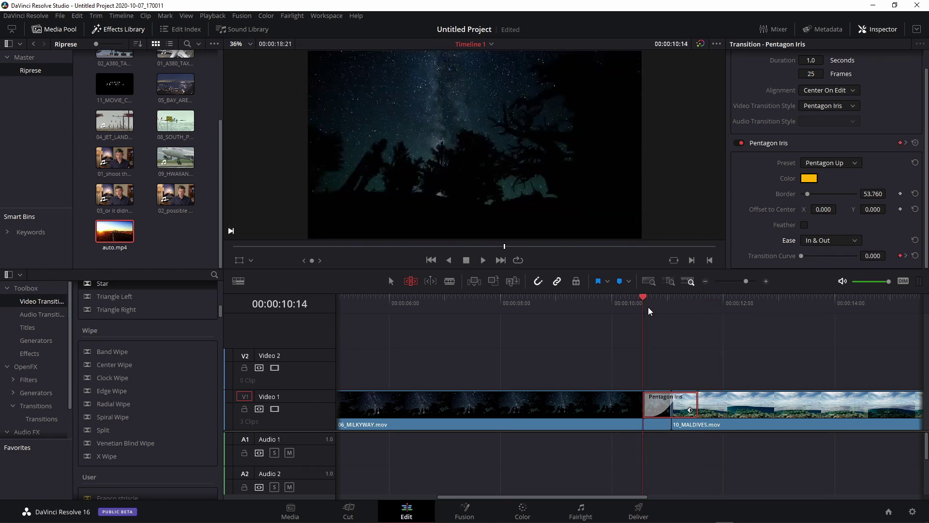
{"action": "left_click", "coordinate": [660, 303]}
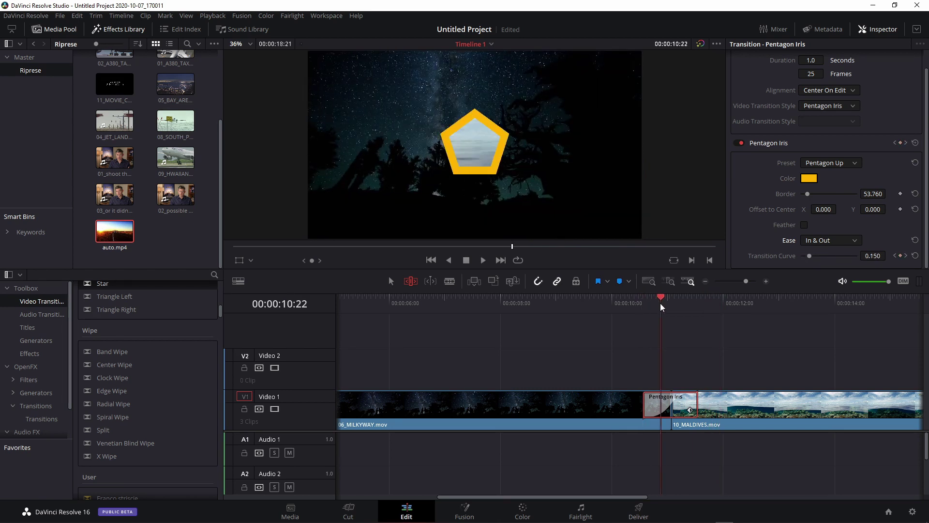
Save the customised Pentagon Iris as a user transition preset named Franco-pentagono, then delete the short extra clip
{"action": "right_click", "coordinate": [687, 404]}
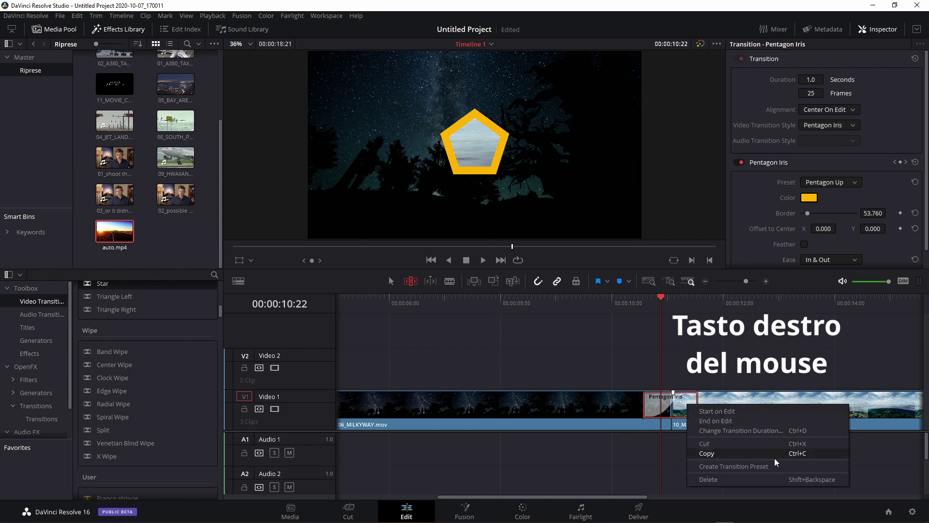
{"action": "left_click", "coordinate": [743, 467]}
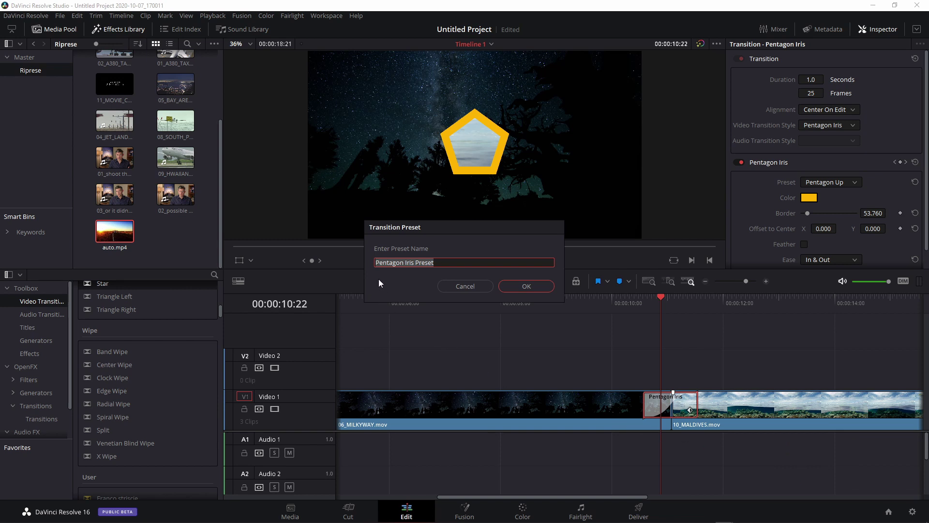
{"action": "left_click_drag", "start_coordinate": [444, 266], "coordinate": [366, 272]}
{"action": "type", "text": "Franco-p"}
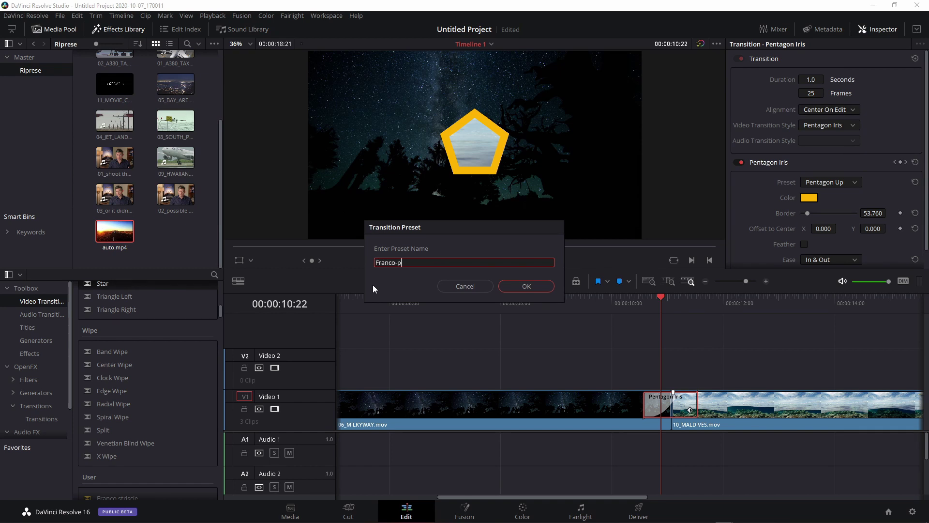
{"action": "key", "text": "Return"}
{"action": "left_click", "coordinate": [695, 406]}
{"action": "key", "text": "Delete"}
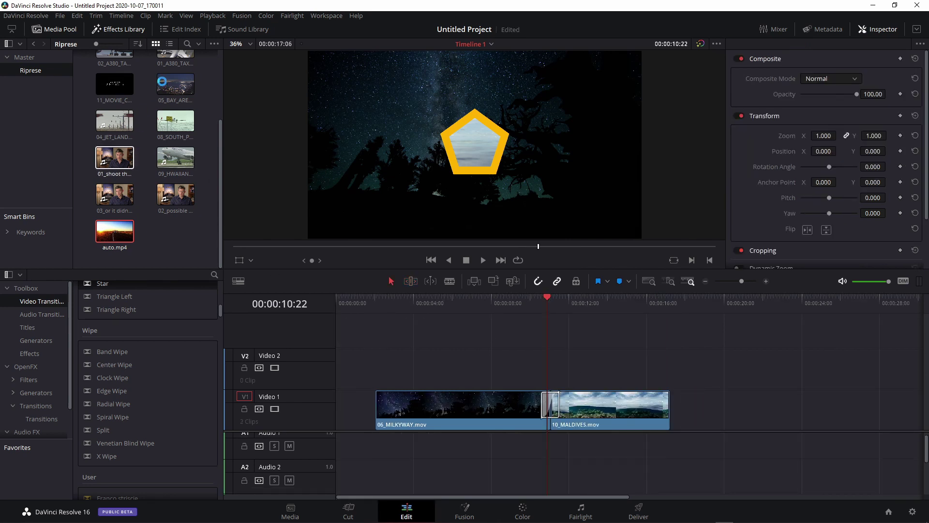
Place the 05_BAY_AREA_LIGHTS clip after the Maldives clip and save the project
{"action": "mouse_move", "coordinate": [175, 84]}
{"action": "left_mouse_down"}
{"action": "mouse_move", "coordinate": [717, 402]}
{"action": "mouse_move", "coordinate": [703, 403]}
{"action": "left_mouse_up"}
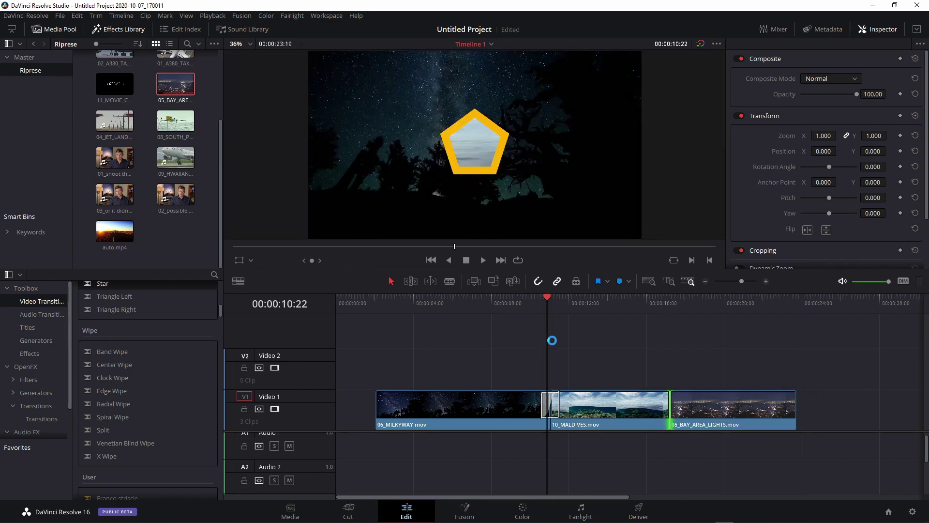
{"action": "key", "text": "ctrl+s"}
{"action": "left_click", "coordinate": [127, 31]}
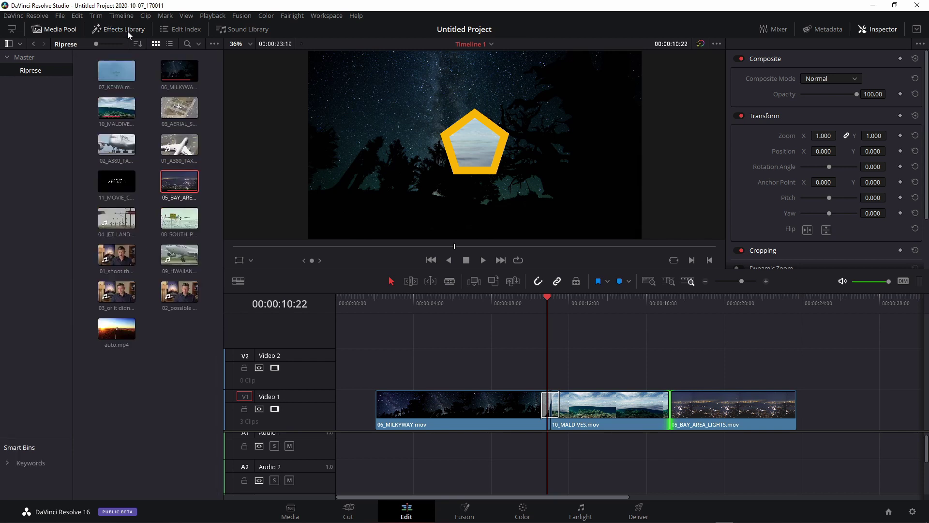
Expand the Effects Library to fill the left panel and scroll to the User transitions
{"action": "left_click", "coordinate": [127, 31]}
{"action": "left_click", "coordinate": [69, 30]}
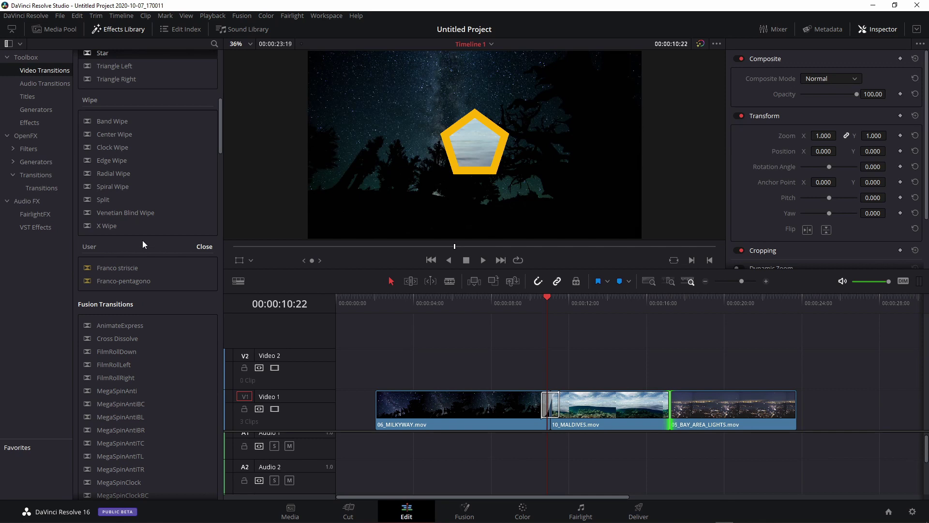
{"action": "scroll", "coordinate": [145, 141], "scroll_direction": "up", "scroll_amount": 5}
{"action": "scroll", "coordinate": [145, 142], "scroll_direction": "up", "scroll_amount": 4}
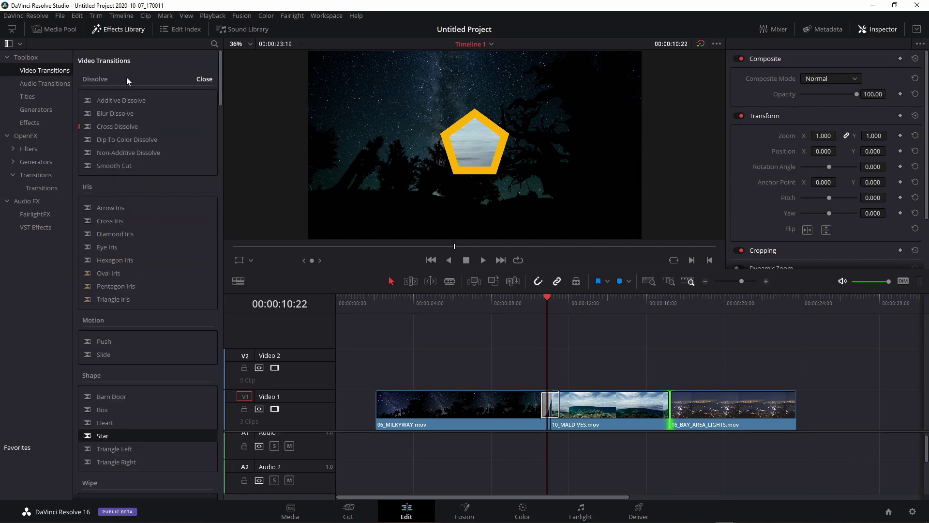
{"action": "scroll", "coordinate": [97, 228], "scroll_direction": "down", "scroll_amount": 3}
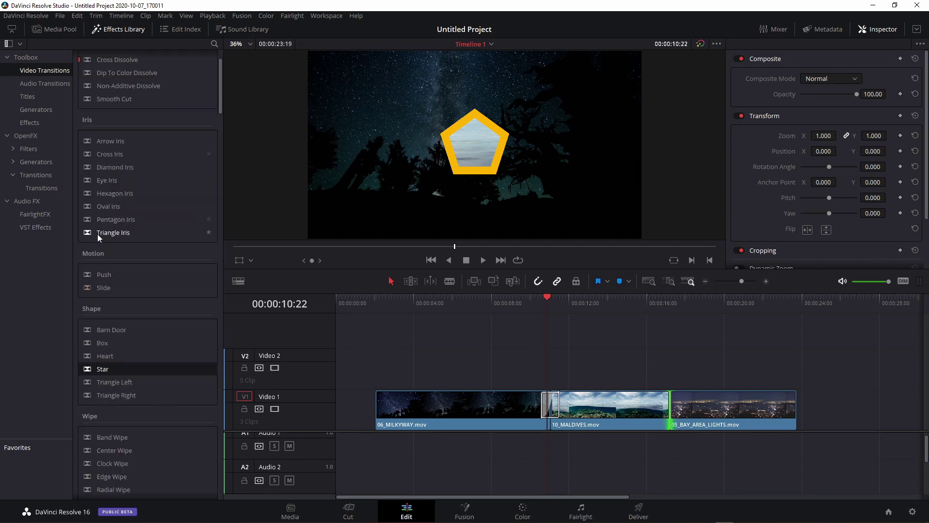
{"action": "scroll", "coordinate": [104, 271], "scroll_direction": "down", "scroll_amount": 3}
{"action": "scroll", "coordinate": [109, 291], "scroll_direction": "down", "scroll_amount": 6}
{"action": "scroll", "coordinate": [109, 291], "scroll_direction": "down", "scroll_amount": 3}
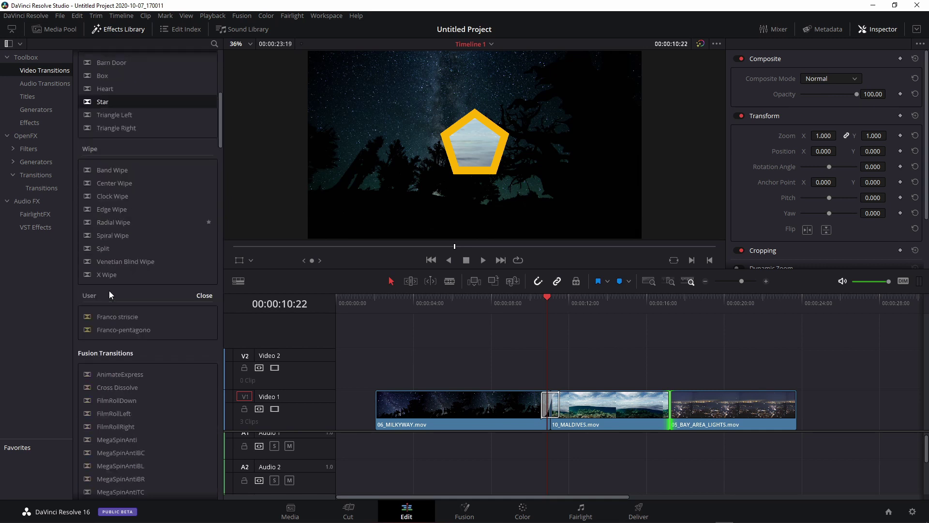
{"action": "scroll", "coordinate": [109, 290], "scroll_direction": "down", "scroll_amount": 3}
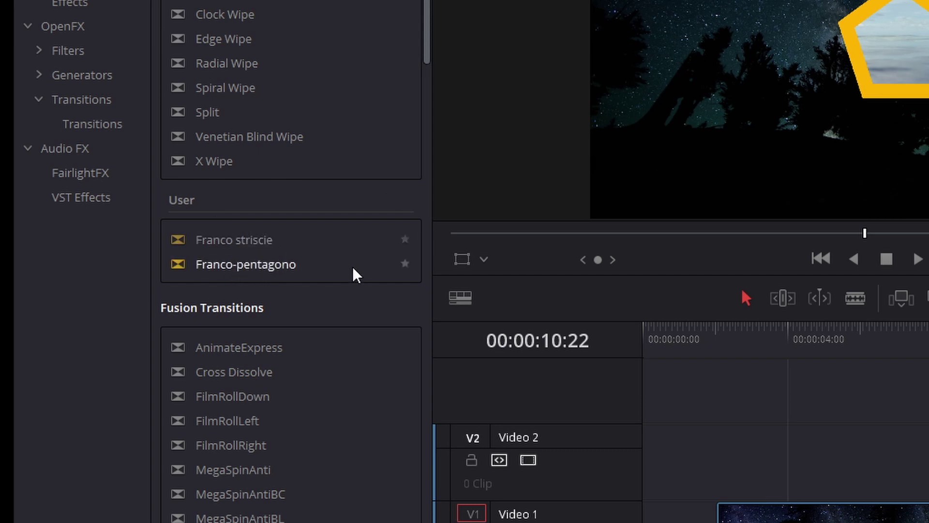
Drop Franco-pentagono onto the 10_MALDIVES / 05_BAY_AREA_LIGHTS cut and preview it twice
{"action": "left_click", "coordinate": [212, 267]}
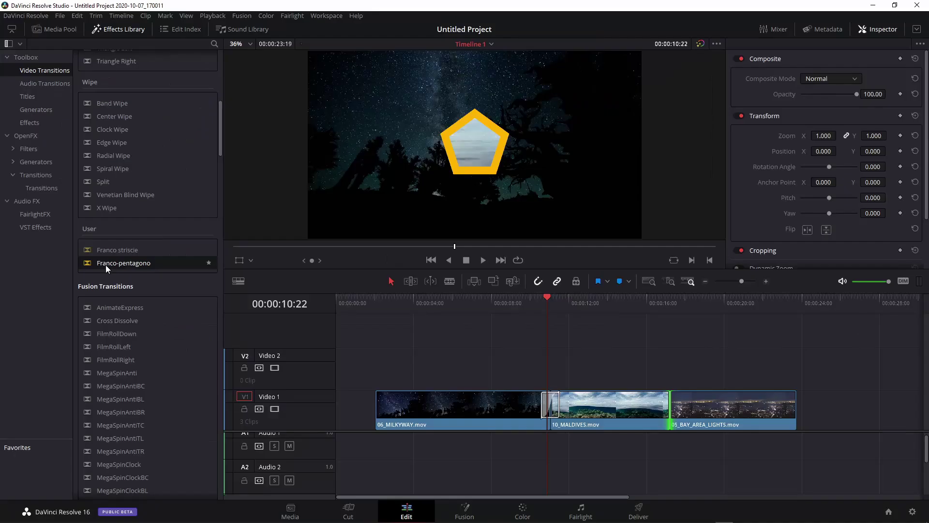
{"action": "mouse_move", "coordinate": [105, 265]}
{"action": "left_mouse_down"}
{"action": "mouse_move", "coordinate": [660, 386]}
{"action": "mouse_move", "coordinate": [661, 404]}
{"action": "left_mouse_up"}
{"action": "left_click", "coordinate": [660, 307]}
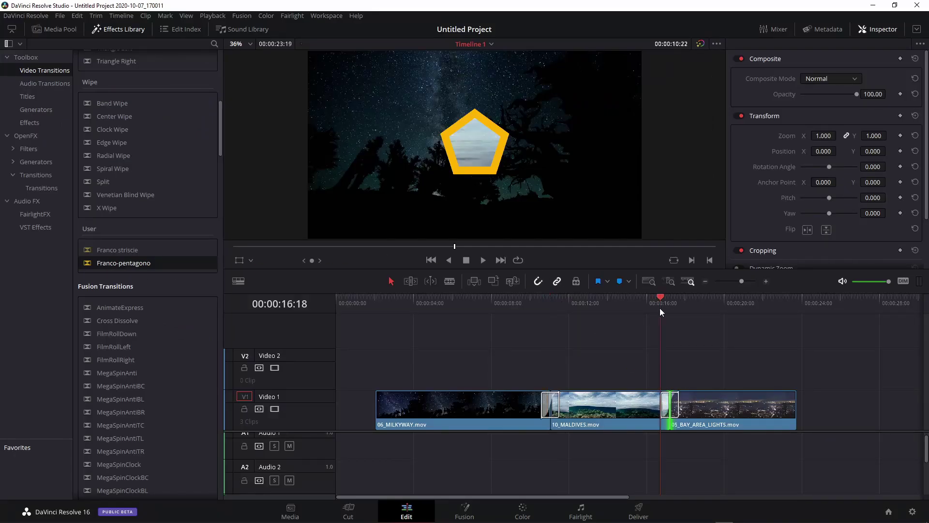
{"action": "key", "text": "space"}
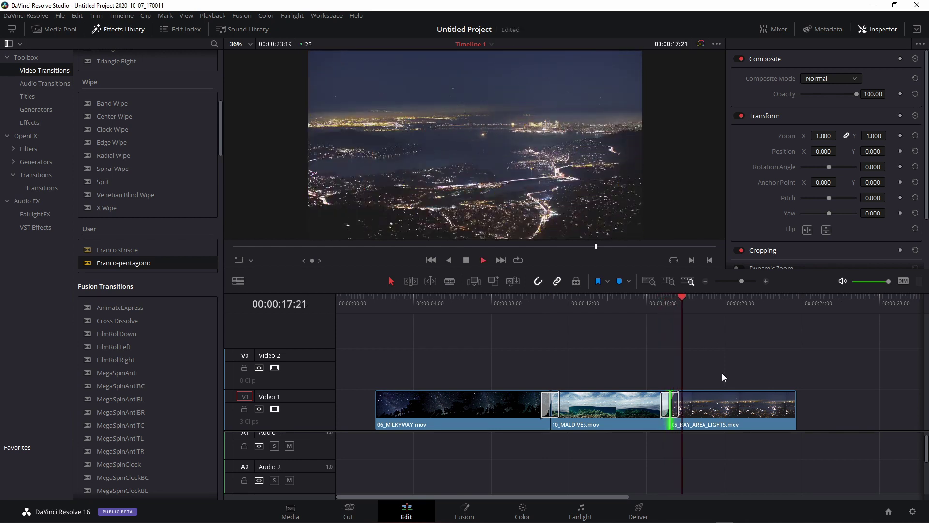
{"action": "left_click", "coordinate": [659, 309]}
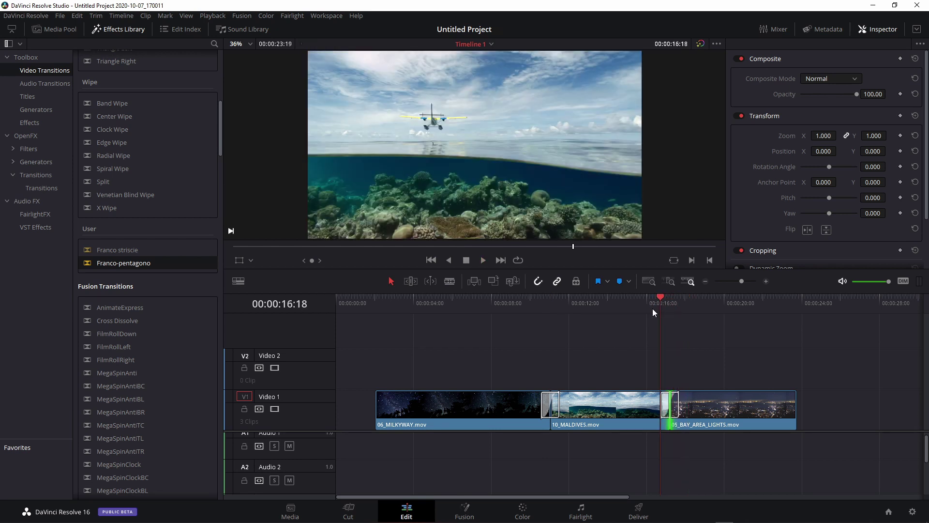
{"action": "key", "text": "space"}
{"action": "key", "text": "space"}
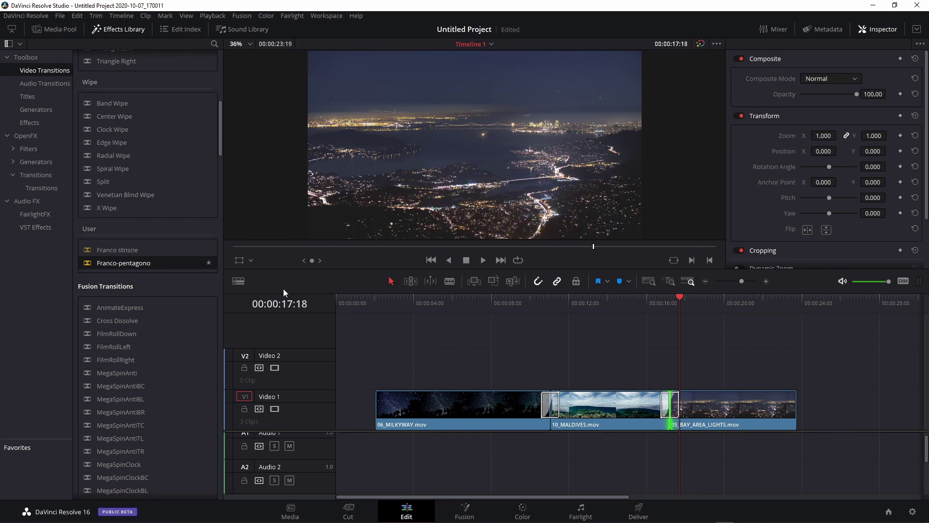
{"action": "left_click", "coordinate": [655, 309]}
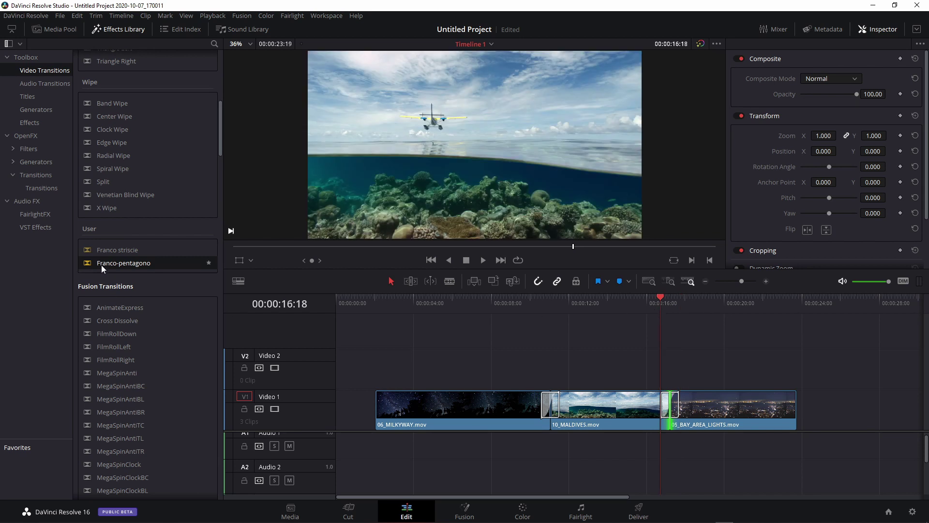
Set Franco-pentagono as the standard transition and add it at the Bay Area edit point with Ctrl+T
{"action": "right_click", "coordinate": [135, 265]}
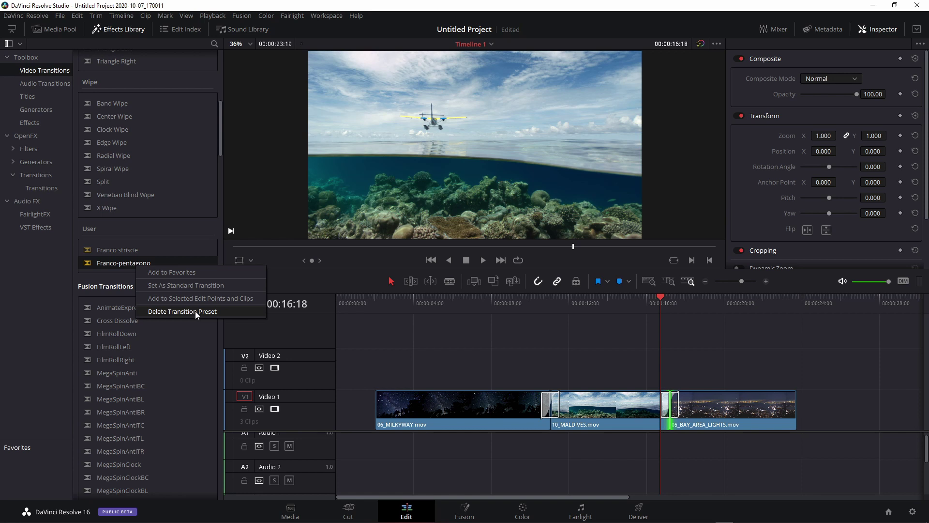
{"action": "left_click", "coordinate": [184, 287]}
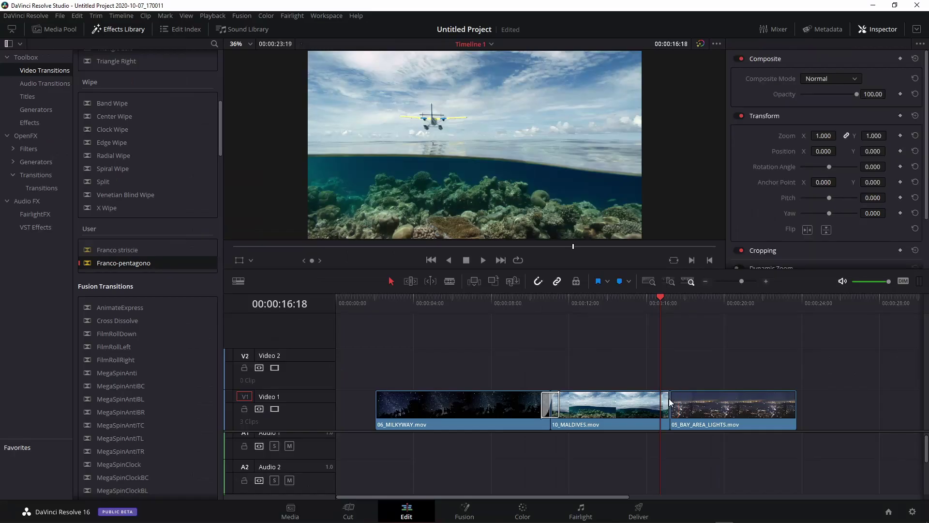
{"action": "left_click", "coordinate": [681, 418]}
{"action": "key", "text": "ctrl+t"}
Play back the new pentagon transition twice from just before the cut
{"action": "key", "text": "space"}
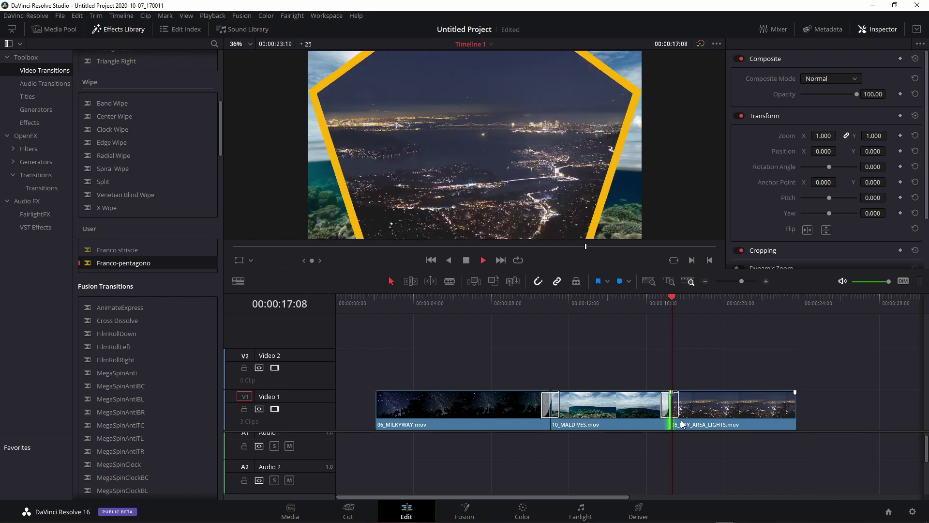
{"action": "key", "text": "space"}
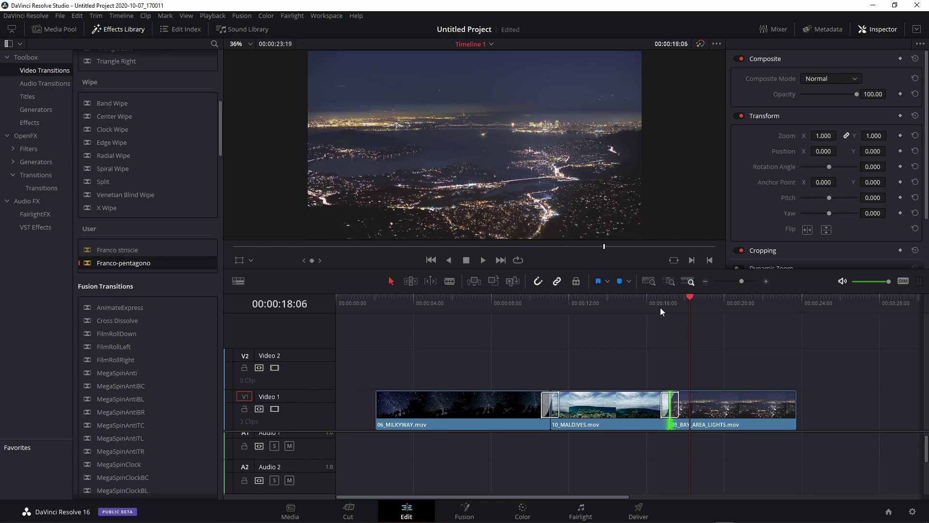
{"action": "left_click", "coordinate": [660, 306]}
{"action": "key", "text": "space"}
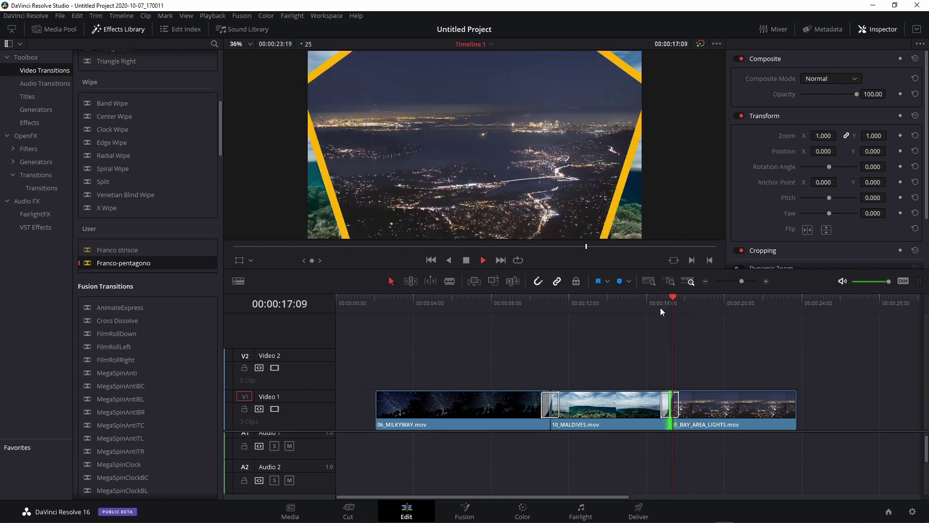
{"action": "left_click", "coordinate": [660, 306]}
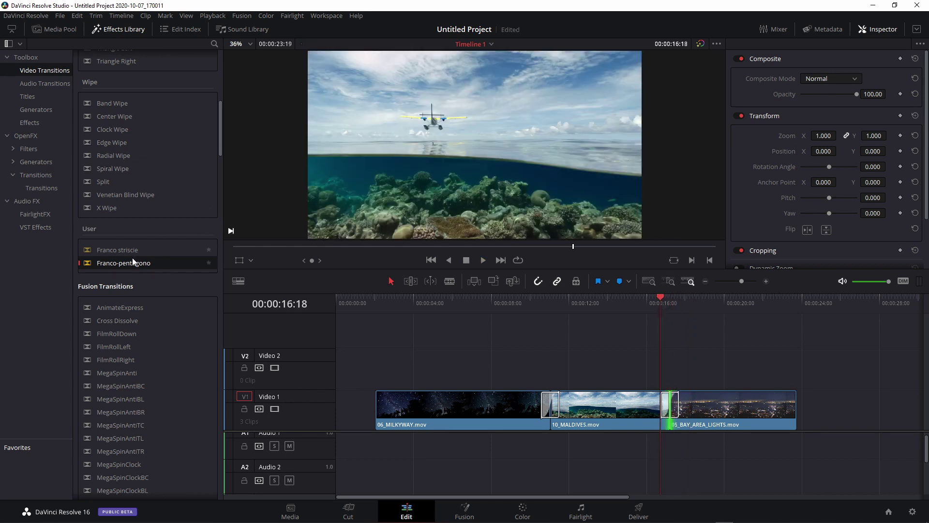
{"action": "scroll", "coordinate": [172, 175], "scroll_direction": "up", "scroll_amount": 2}
{"action": "scroll", "coordinate": [172, 175], "scroll_direction": "up", "scroll_amount": 3}
Set Cross Dissolve back as the standard transition and select the transition at the Maldives–Bay Area cut
{"action": "scroll", "coordinate": [173, 175], "scroll_direction": "up", "scroll_amount": 3}
{"action": "scroll", "coordinate": [172, 175], "scroll_direction": "up", "scroll_amount": 3}
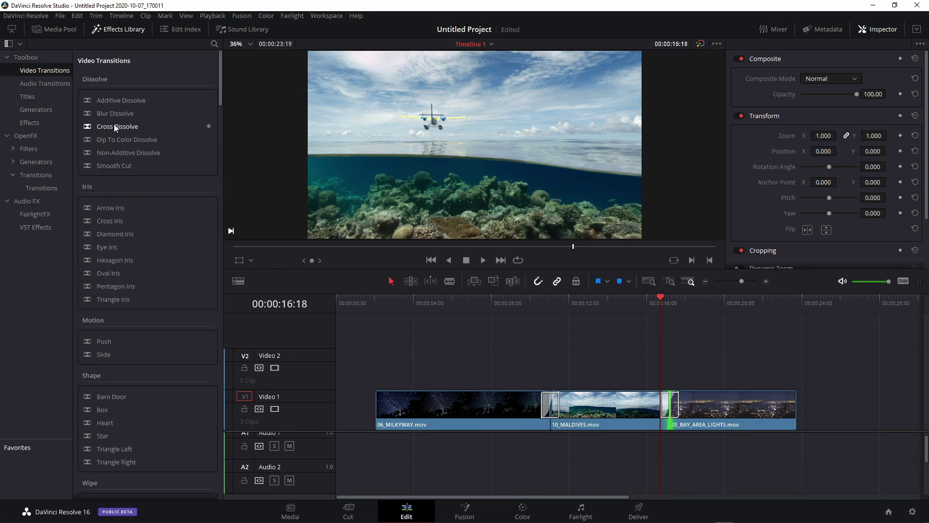
{"action": "left_click", "coordinate": [114, 126]}
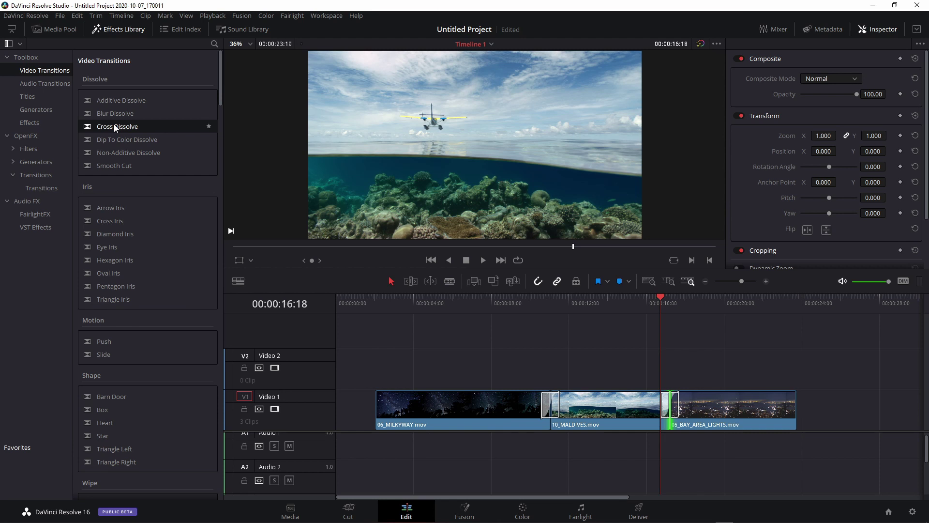
{"action": "right_click", "coordinate": [114, 127]}
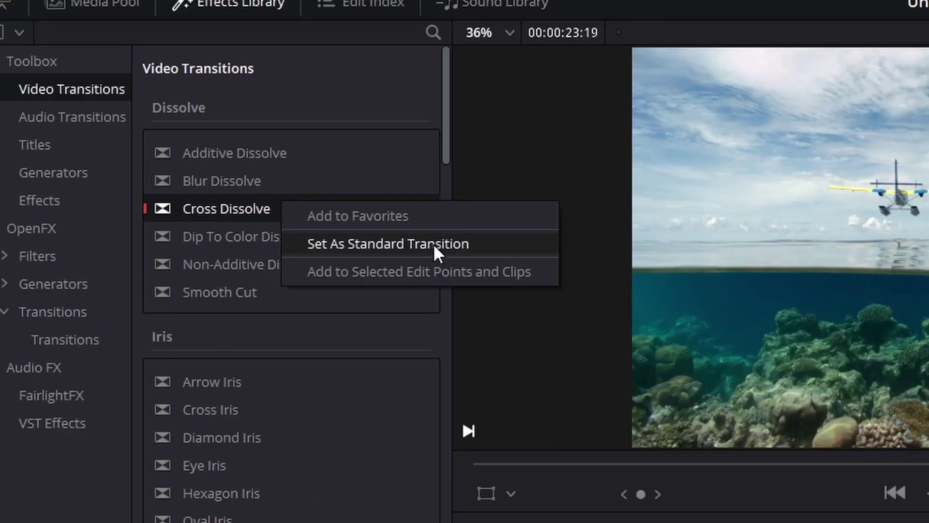
{"action": "left_click", "coordinate": [285, 216]}
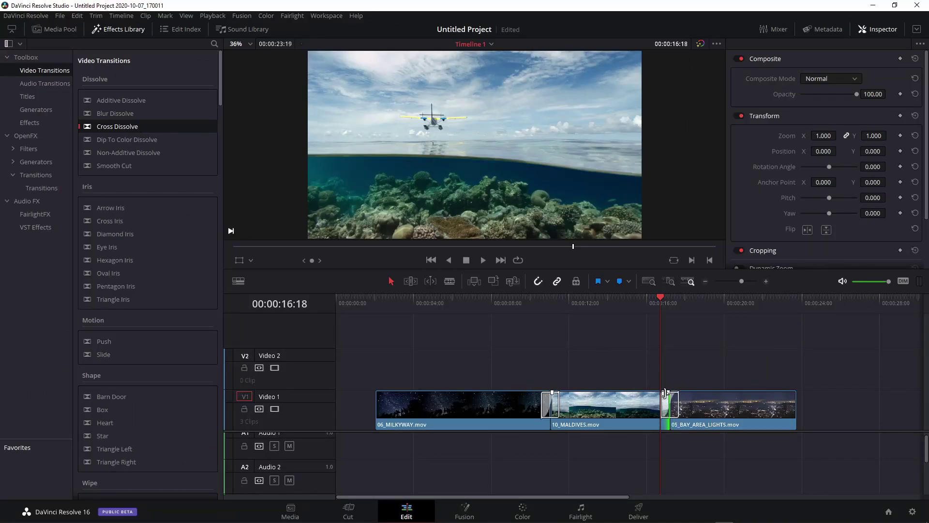
{"action": "left_click", "coordinate": [677, 402]}
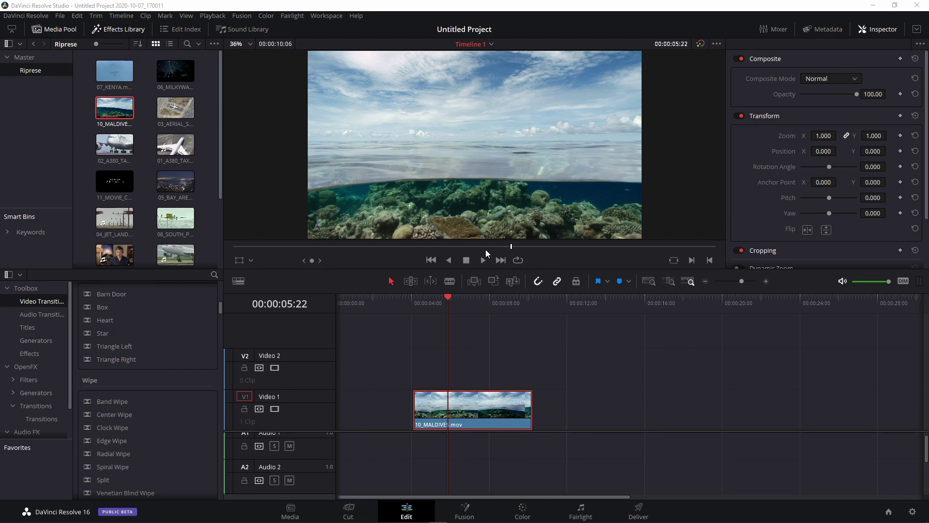
Lengthen the 10_MALDIVES clip by dragging its end outward, checking it with playback
{"action": "left_click_drag", "start_coordinate": [434, 316], "coordinate": [422, 308]}
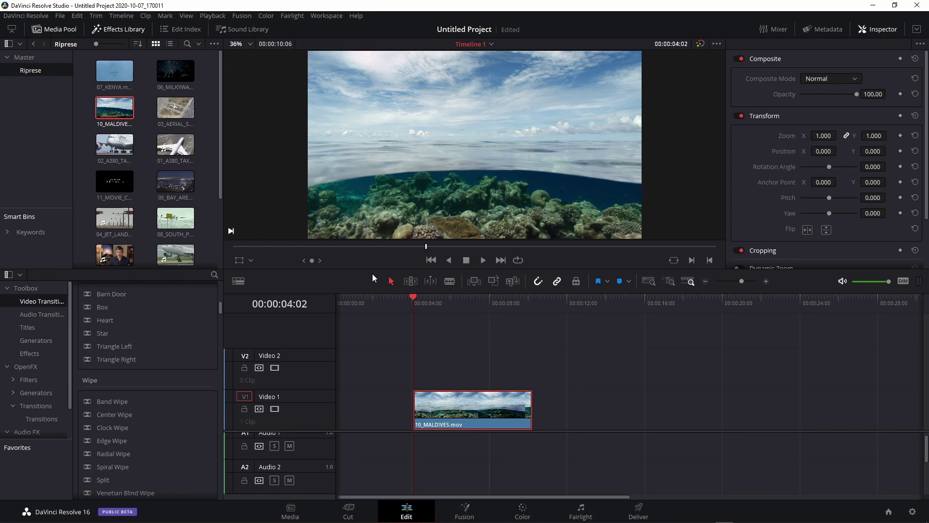
{"action": "key", "text": "space"}
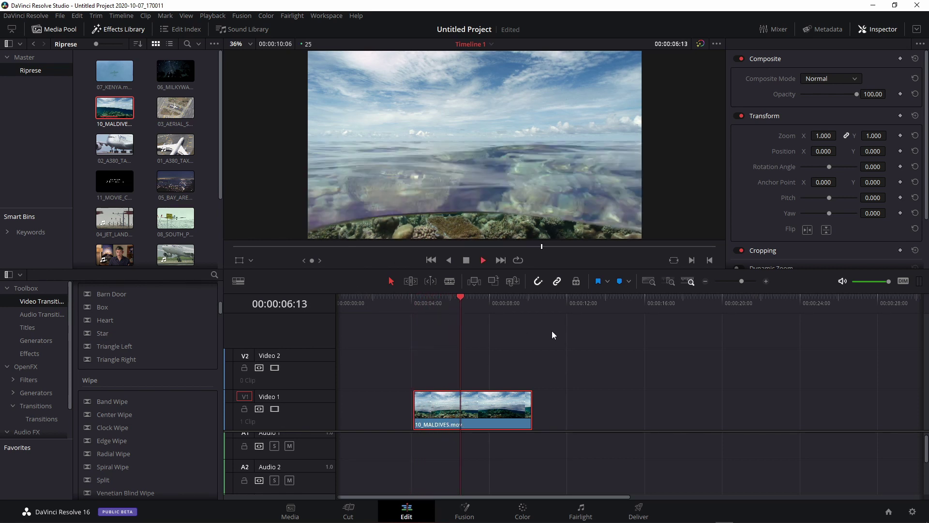
{"action": "left_click", "coordinate": [533, 399]}
{"action": "left_click_drag", "start_coordinate": [533, 399], "coordinate": [619, 399]}
{"action": "key", "text": "space"}
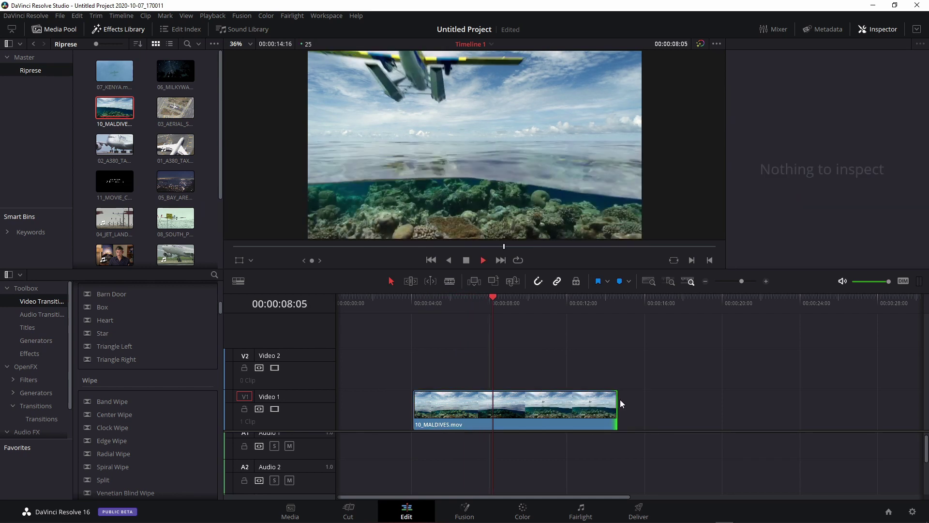
{"action": "key", "text": "space"}
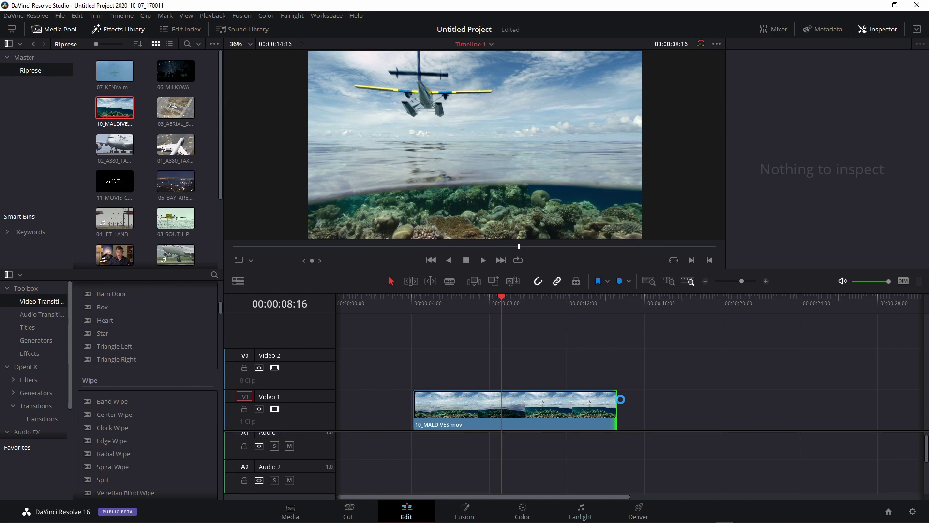
Split the Maldives clip at 00:00:08:22 and return the playhead to the split point
{"action": "left_click_drag", "start_coordinate": [502, 299], "coordinate": [507, 303]}
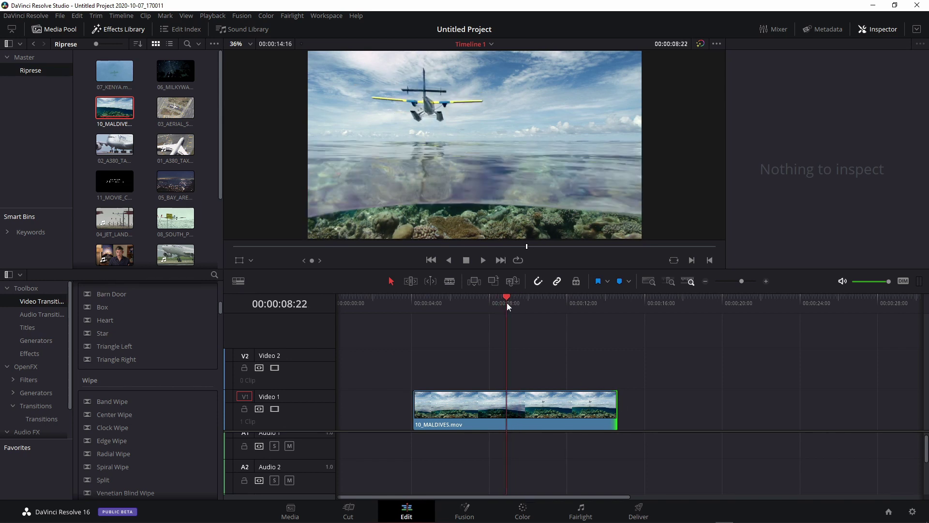
{"action": "left_click", "coordinate": [512, 399]}
{"action": "key", "text": "ctrl+b"}
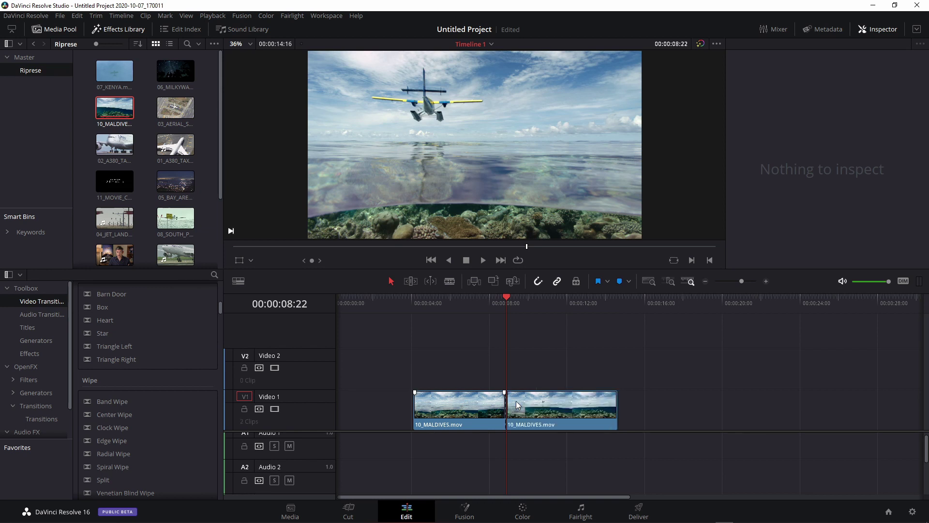
{"action": "key", "text": "ctrl+backslash"}
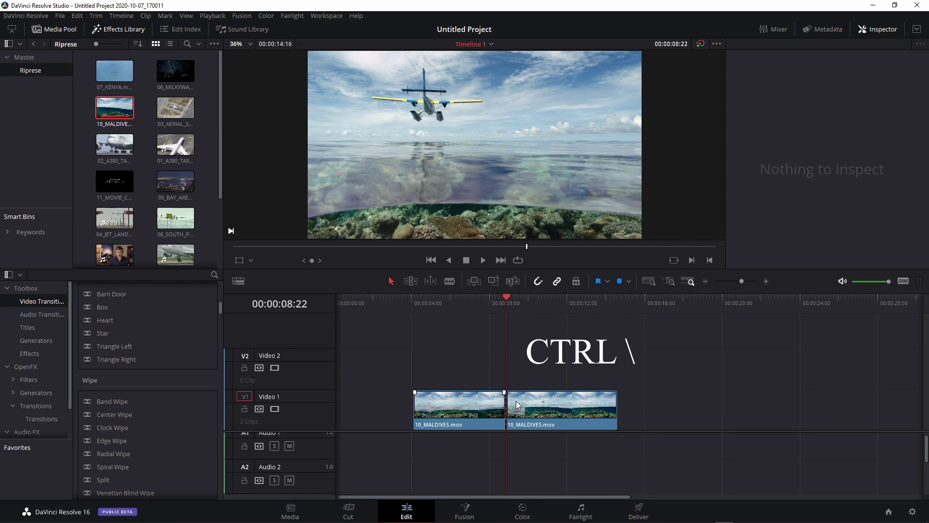
{"action": "left_click", "coordinate": [520, 305]}
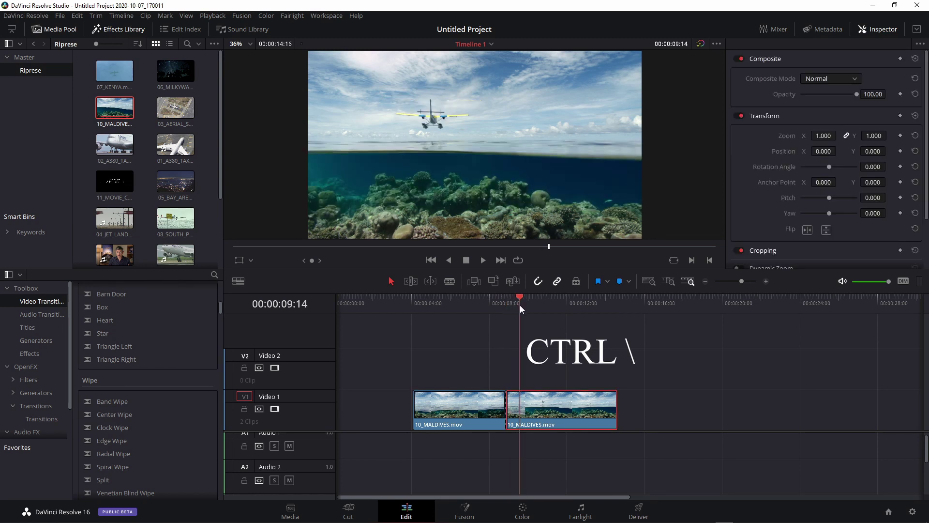
{"action": "left_click_drag", "start_coordinate": [520, 304], "coordinate": [512, 305]}
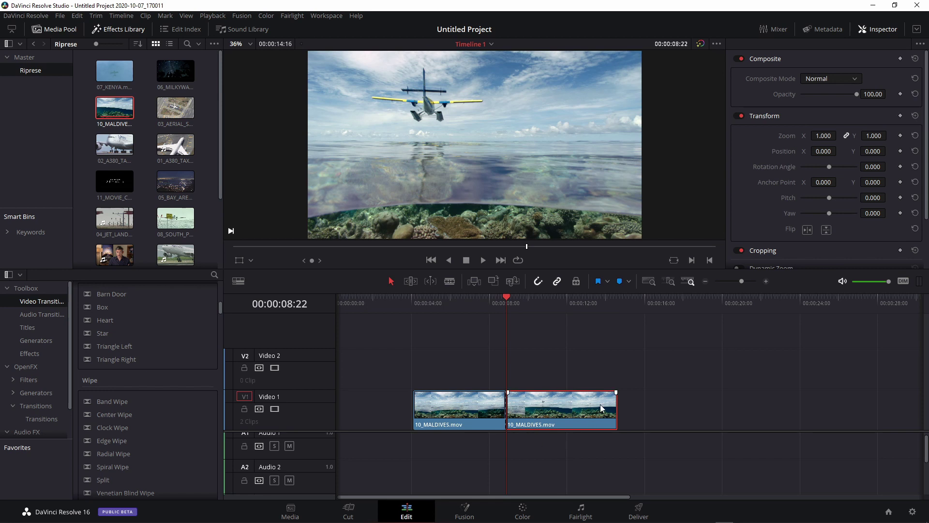
Slow the second 10_MALDIVES part to 50% speed
{"action": "right_click", "coordinate": [551, 411]}
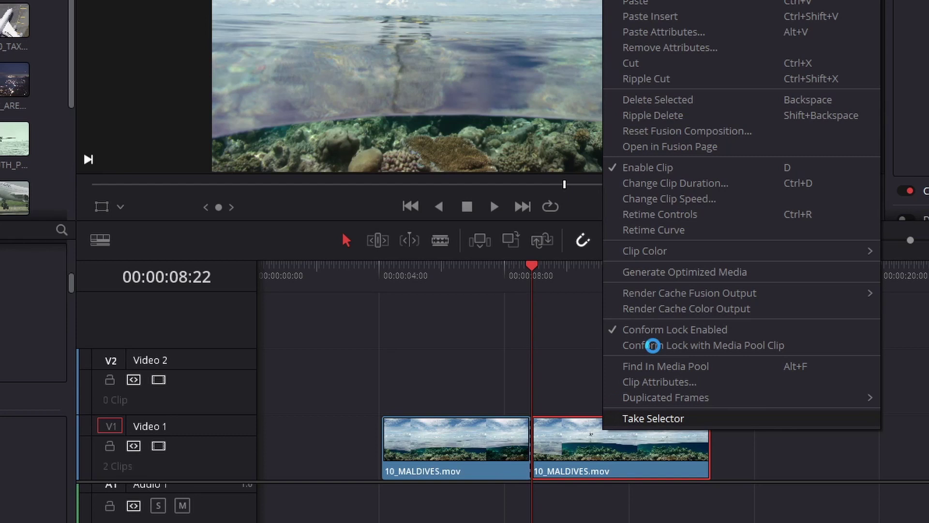
{"action": "left_click", "coordinate": [708, 204]}
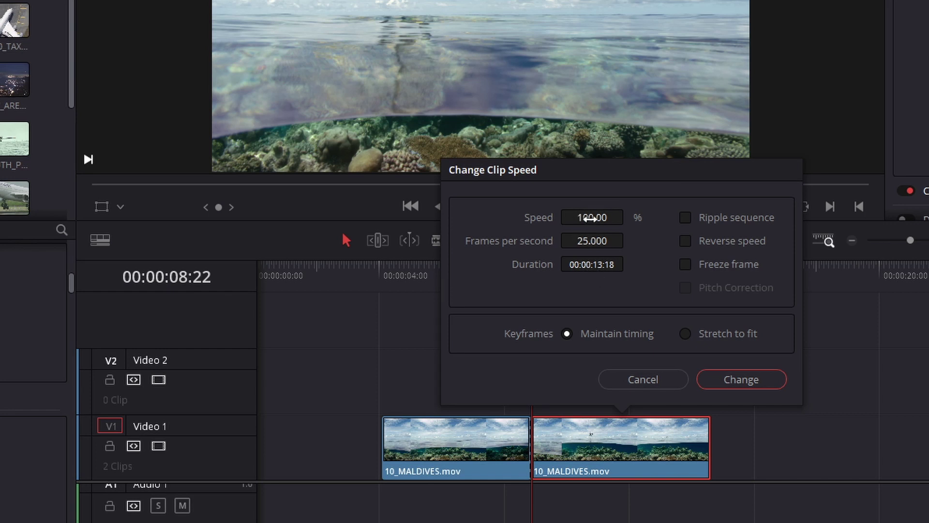
{"action": "left_click", "coordinate": [590, 218]}
{"action": "type", "text": "50"}
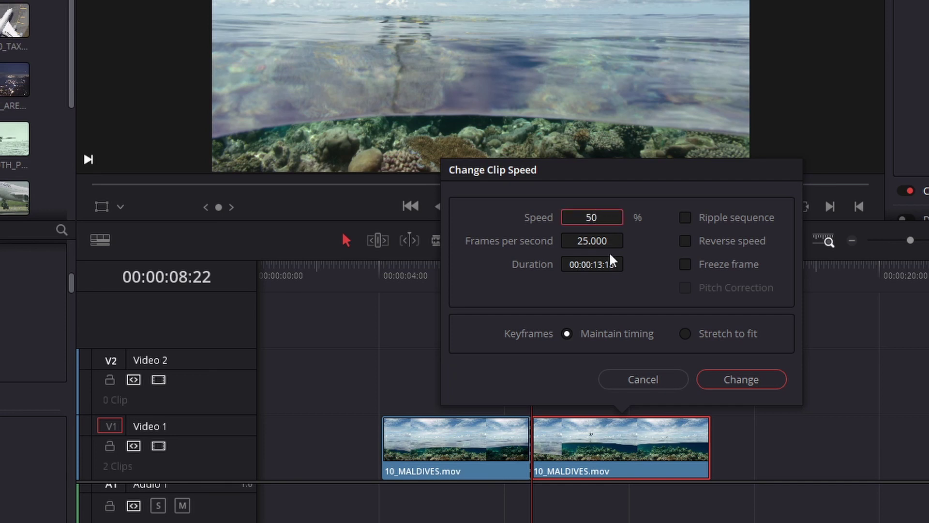
{"action": "left_click", "coordinate": [741, 386]}
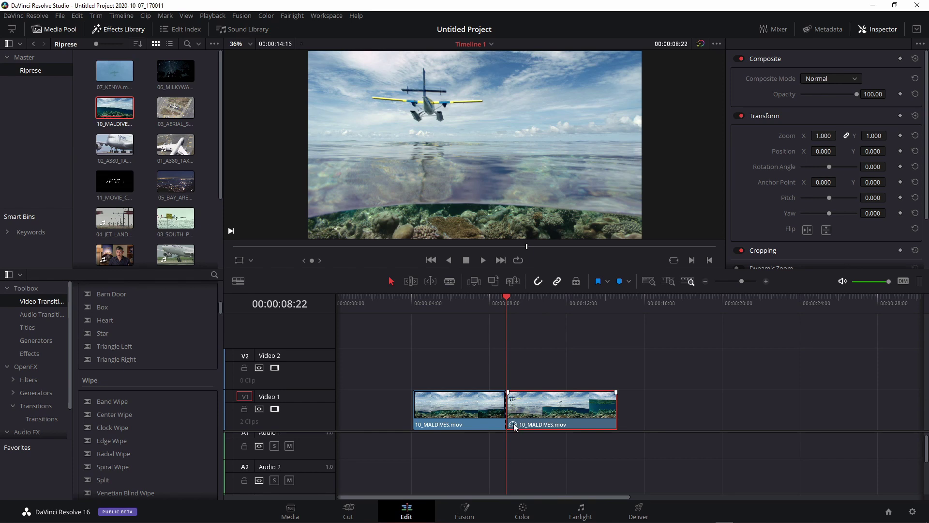
Play across the slowed section, then return the playhead to its start at 08:22
{"action": "left_click_drag", "start_coordinate": [507, 297], "coordinate": [469, 304]}
{"action": "key", "text": "space"}
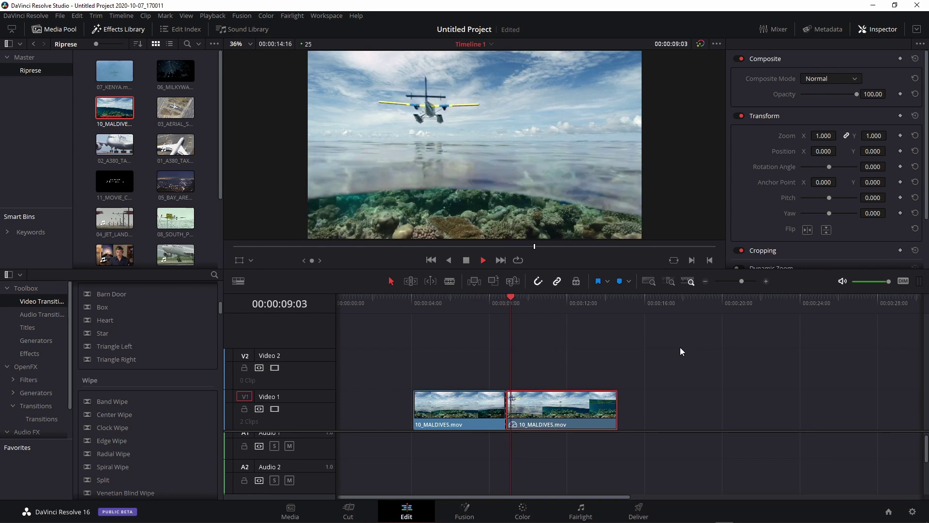
{"action": "key", "text": "space"}
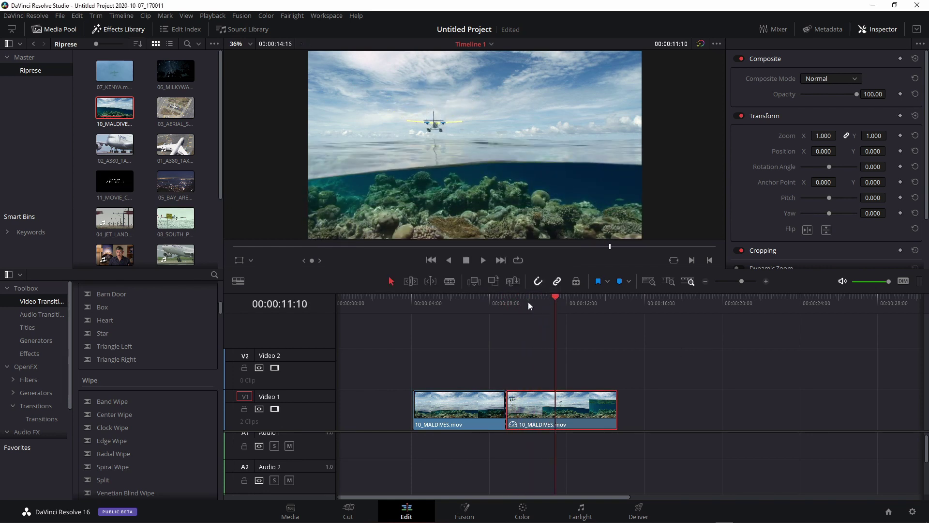
{"action": "left_click_drag", "start_coordinate": [556, 299], "coordinate": [507, 303]}
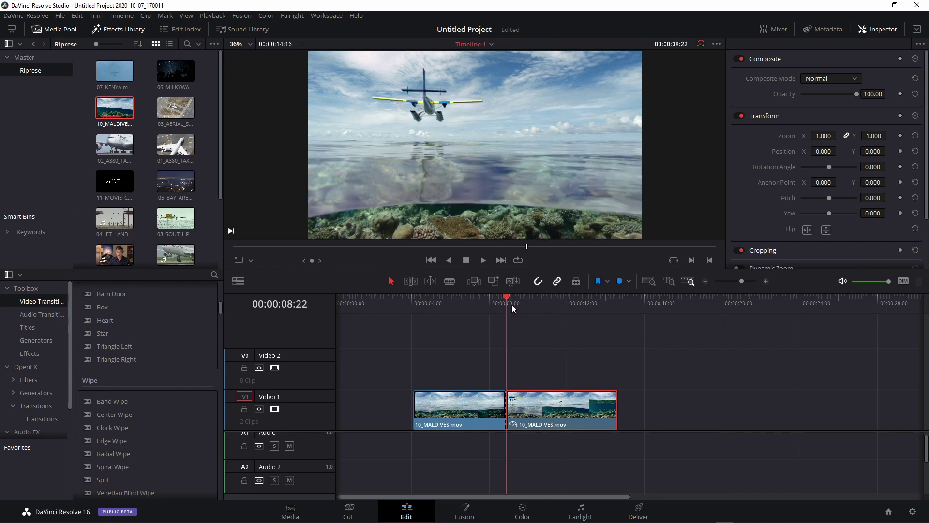
Turn the second Maldives clip into a freeze frame and save the project
{"action": "right_click", "coordinate": [542, 399]}
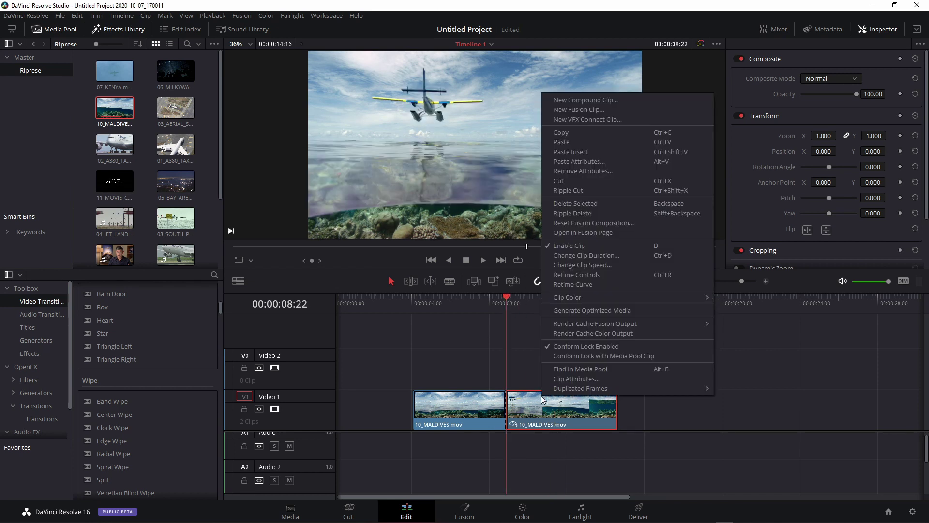
{"action": "left_click", "coordinate": [605, 268]}
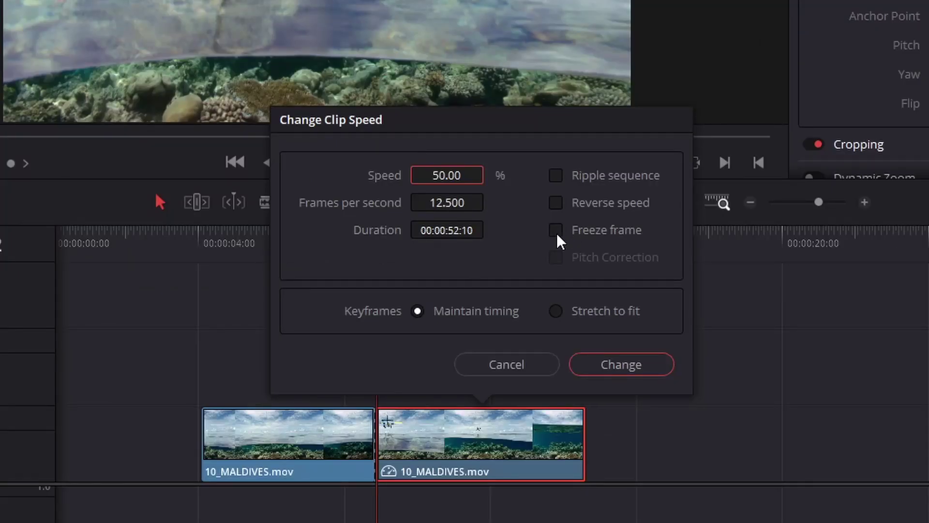
{"action": "left_click", "coordinate": [557, 230]}
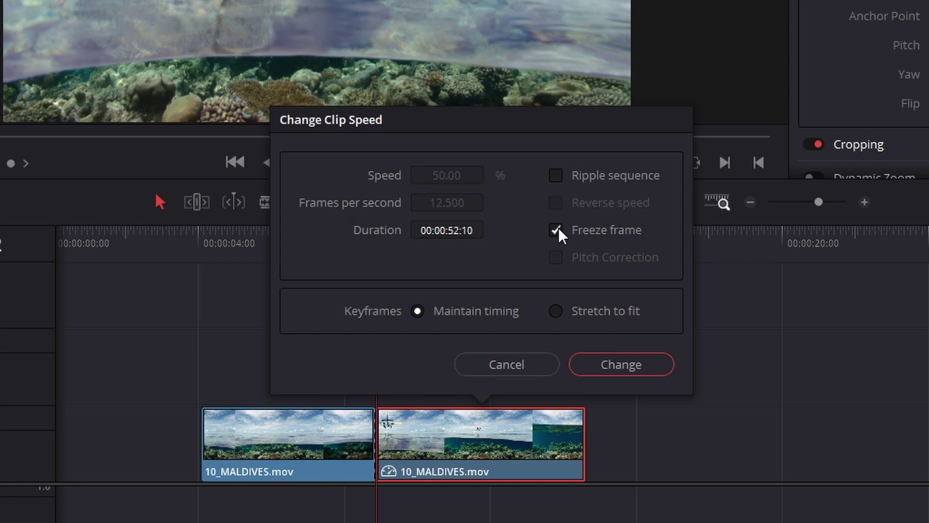
{"action": "left_click", "coordinate": [625, 360]}
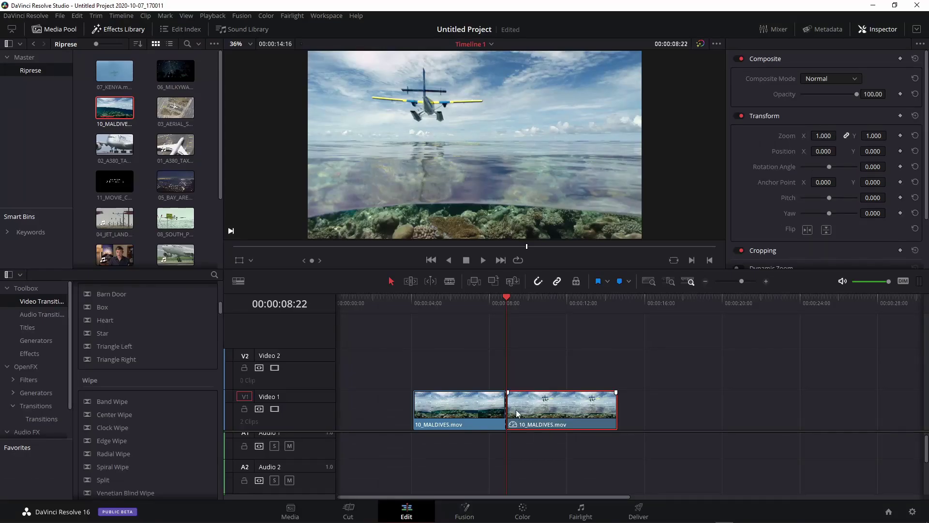
{"action": "key", "text": "ctrl+s"}
Review the edit from about 05:15 and split the frozen clip at 00:00:11:10
{"action": "left_click", "coordinate": [443, 304]}
{"action": "key", "text": "space"}
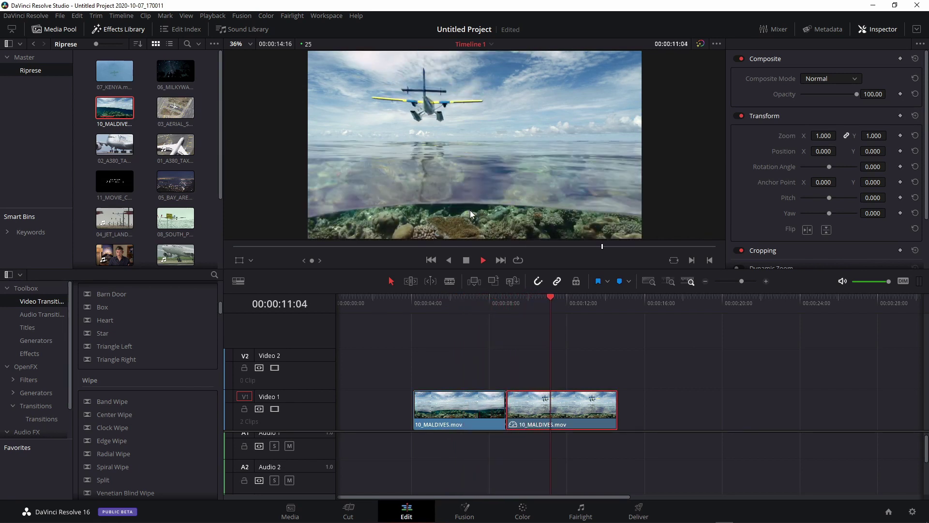
{"action": "key", "text": "space"}
{"action": "left_click_drag", "start_coordinate": [570, 300], "coordinate": [555, 304]}
{"action": "key", "text": "ctrl+b"}
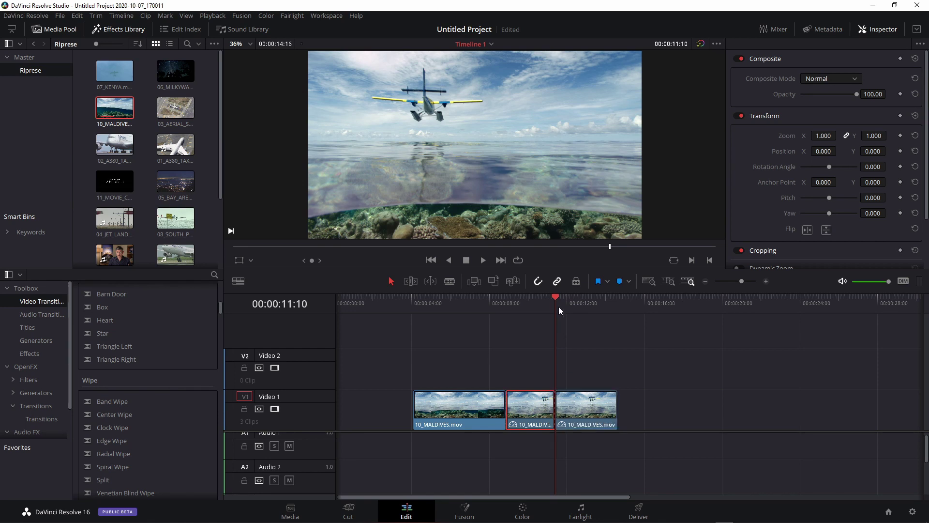
{"action": "left_click_drag", "start_coordinate": [558, 309], "coordinate": [567, 307]}
Untick Freeze frame on the third Maldives clip so it plays at 100%, then play back from 08:00
{"action": "right_click", "coordinate": [576, 417]}
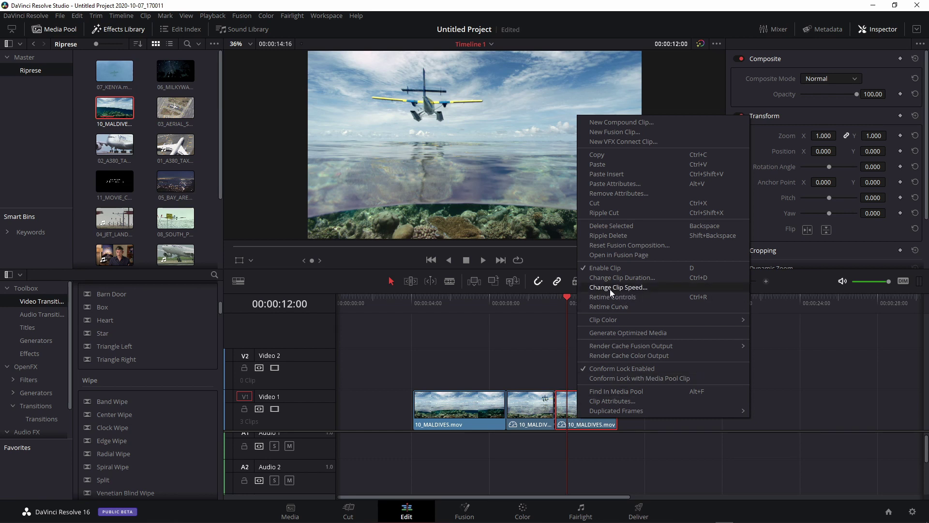
{"action": "left_click", "coordinate": [622, 289]}
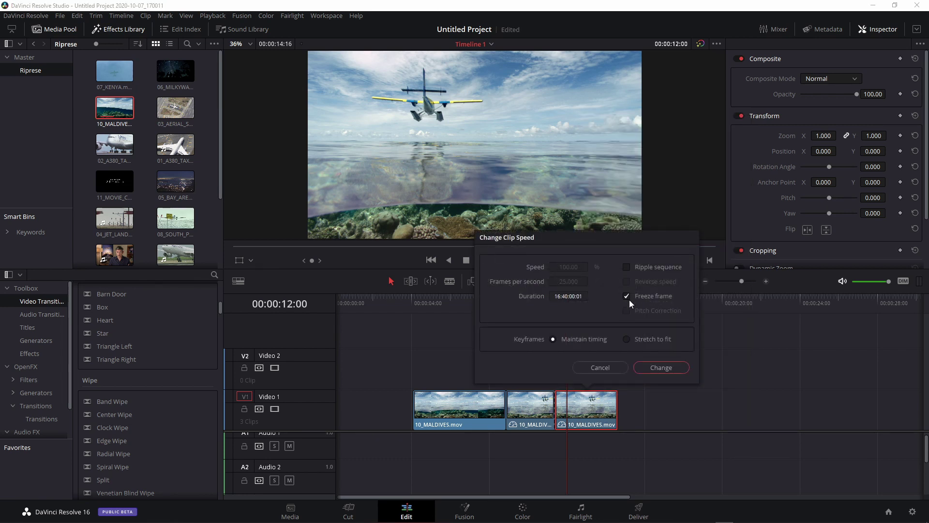
{"action": "left_click", "coordinate": [628, 298]}
{"action": "left_click", "coordinate": [649, 368]}
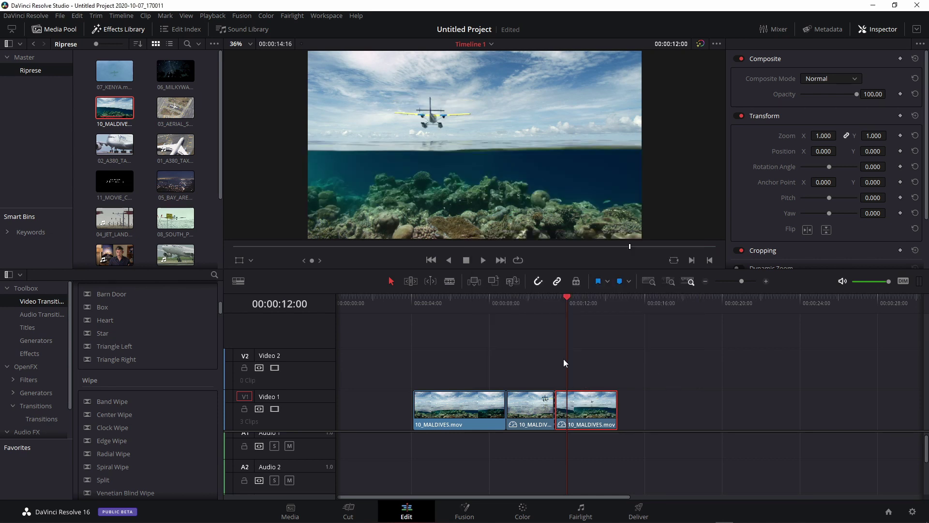
{"action": "left_click", "coordinate": [489, 304]}
{"action": "key", "text": "space"}
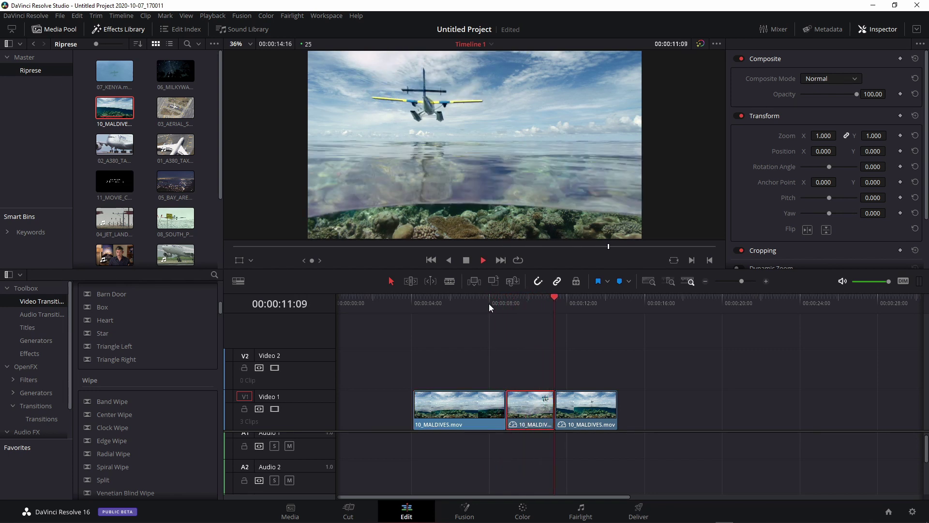
{"action": "key", "text": "space"}
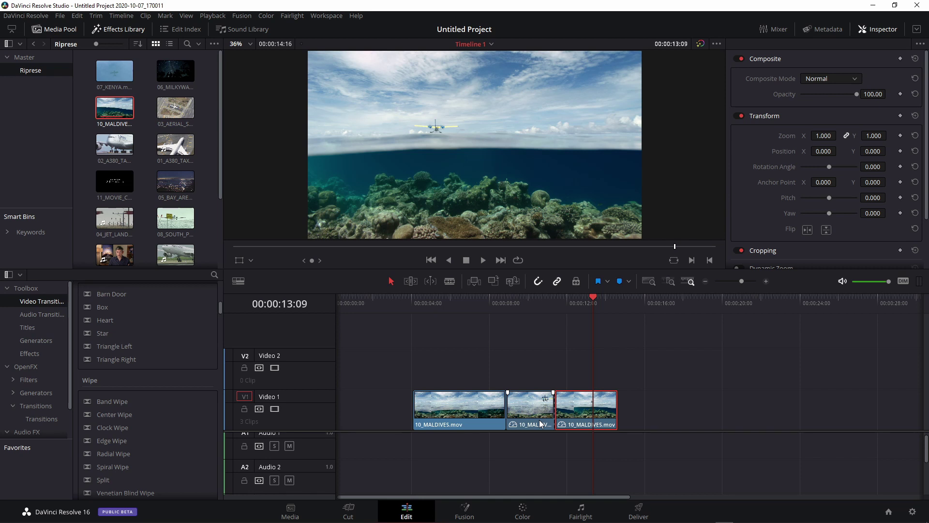
Push the last clip later and extend the frozen clip to fill the gap, reviewing the longer hold
{"action": "left_click_drag", "start_coordinate": [582, 407], "coordinate": [734, 407]}
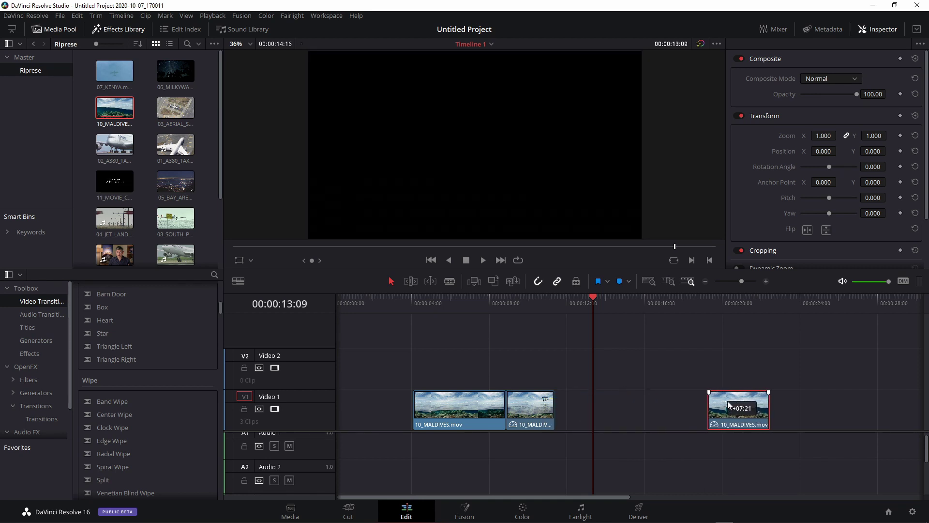
{"action": "left_click_drag", "start_coordinate": [552, 409], "coordinate": [705, 408]}
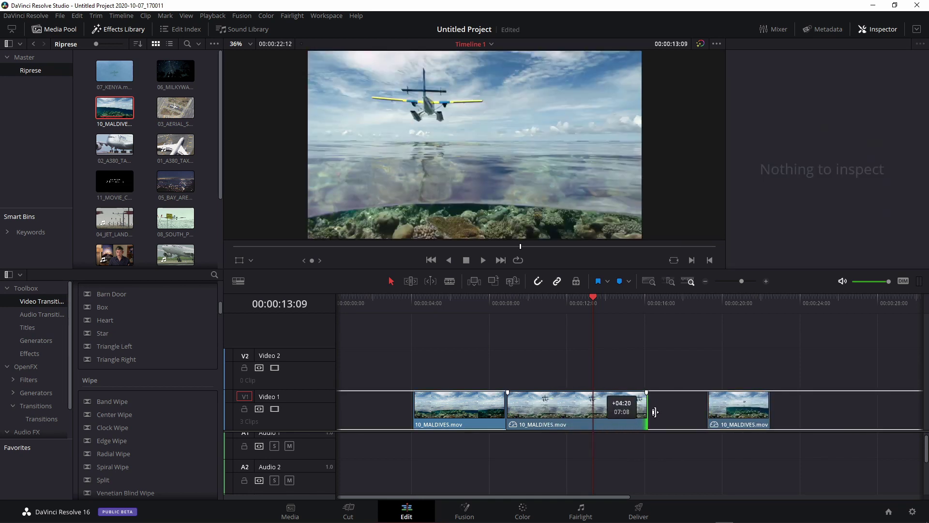
{"action": "left_click_drag", "start_coordinate": [582, 303], "coordinate": [558, 305]}
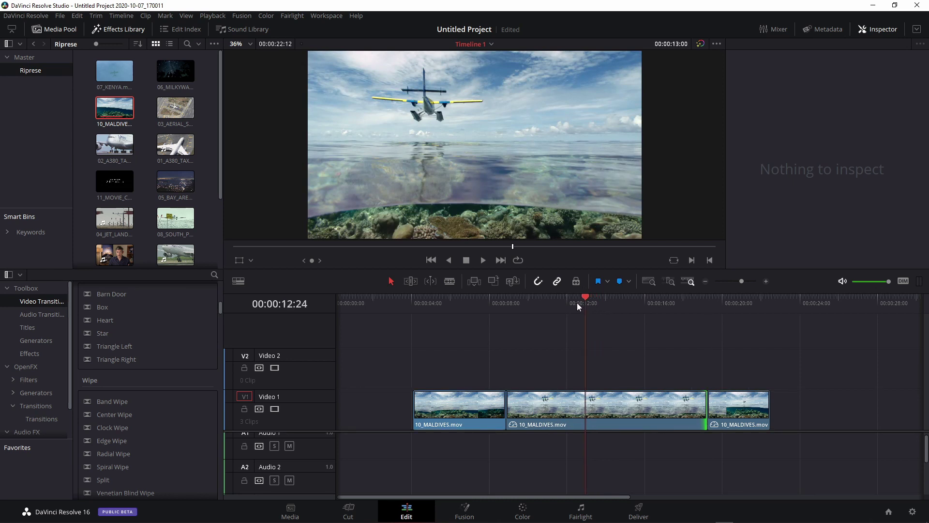
{"action": "mouse_move", "coordinate": [620, 324]}
{"action": "left_mouse_down"}
{"action": "mouse_move", "coordinate": [576, 338]}
{"action": "mouse_move", "coordinate": [550, 375]}
{"action": "left_mouse_up"}
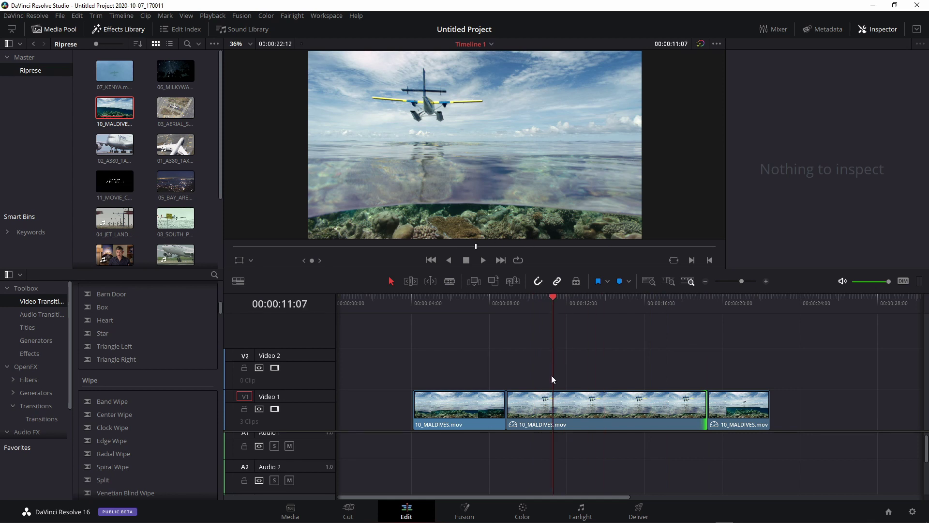
{"action": "key", "text": "space"}
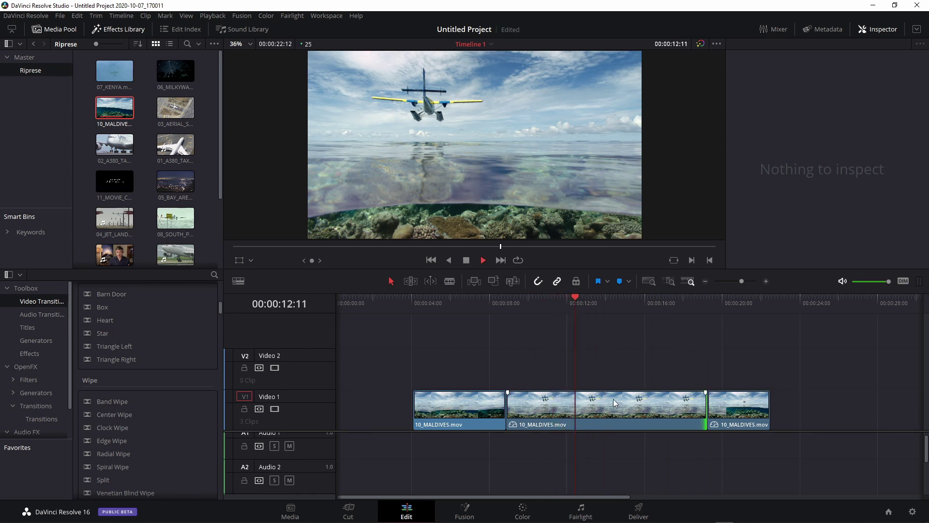
{"action": "key", "text": "space"}
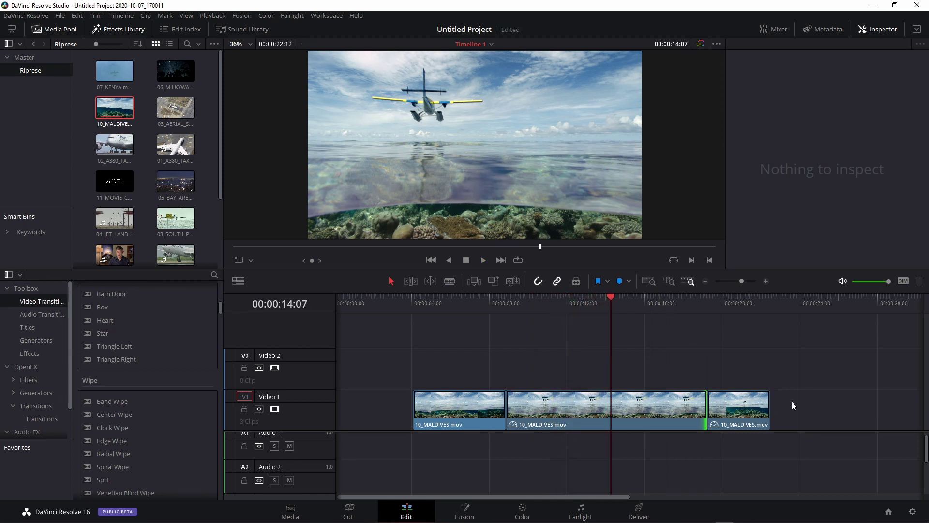
{"action": "left_click_drag", "start_coordinate": [756, 405], "coordinate": [865, 404]}
{"action": "left_click_drag", "start_coordinate": [707, 404], "coordinate": [814, 405]}
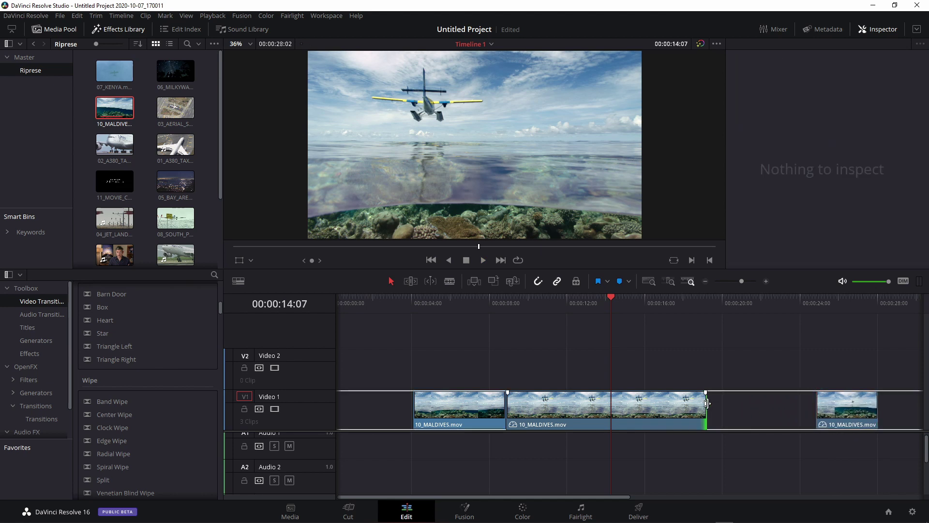
{"action": "key", "text": "space"}
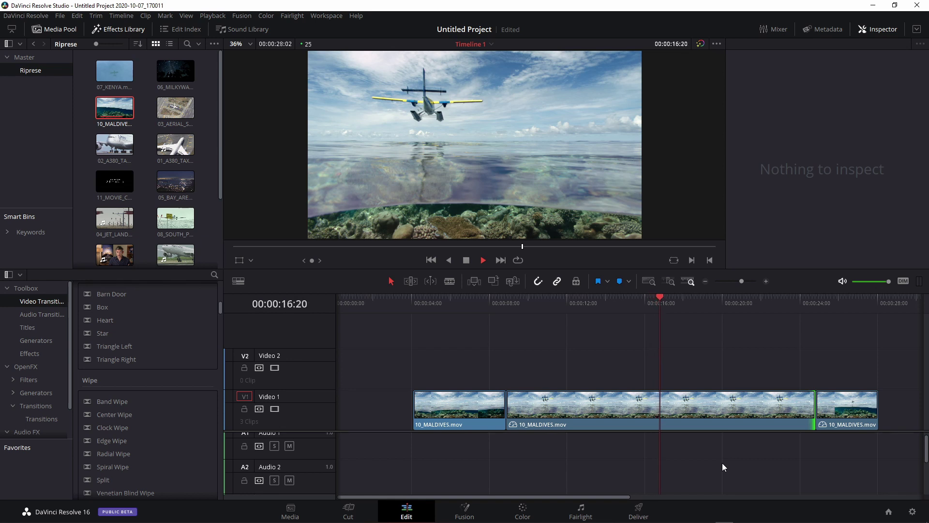
{"action": "key", "text": "space"}
Trim the frozen clip to a brief hold, slide the last clip back against it, and play from 07:22
{"action": "left_click_drag", "start_coordinate": [807, 408], "coordinate": [511, 424]}
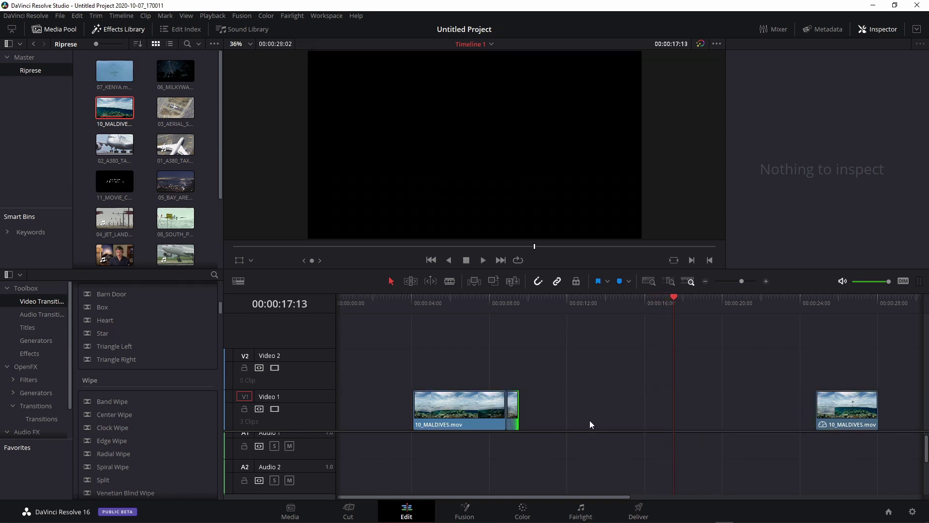
{"action": "left_click_drag", "start_coordinate": [844, 408], "coordinate": [539, 408]}
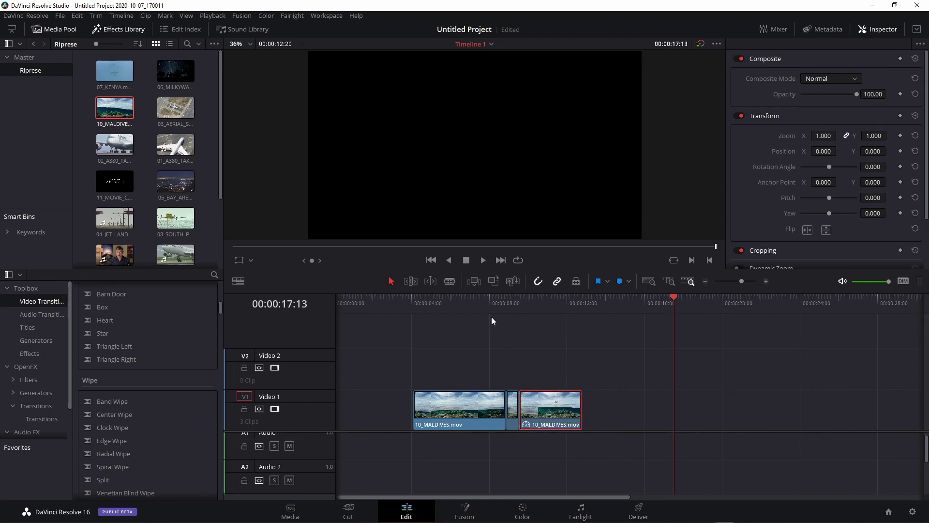
{"action": "left_click", "coordinate": [487, 309]}
{"action": "key", "text": "space"}
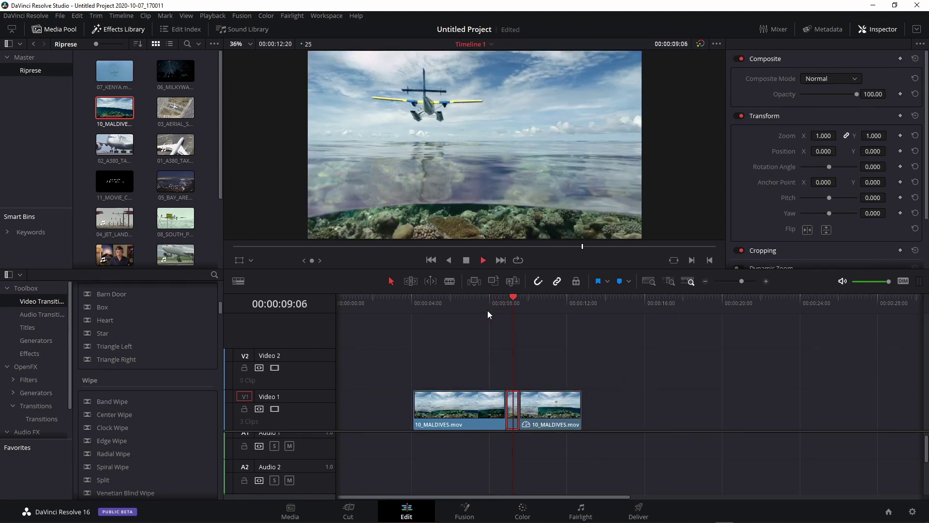
{"action": "key", "text": "space"}
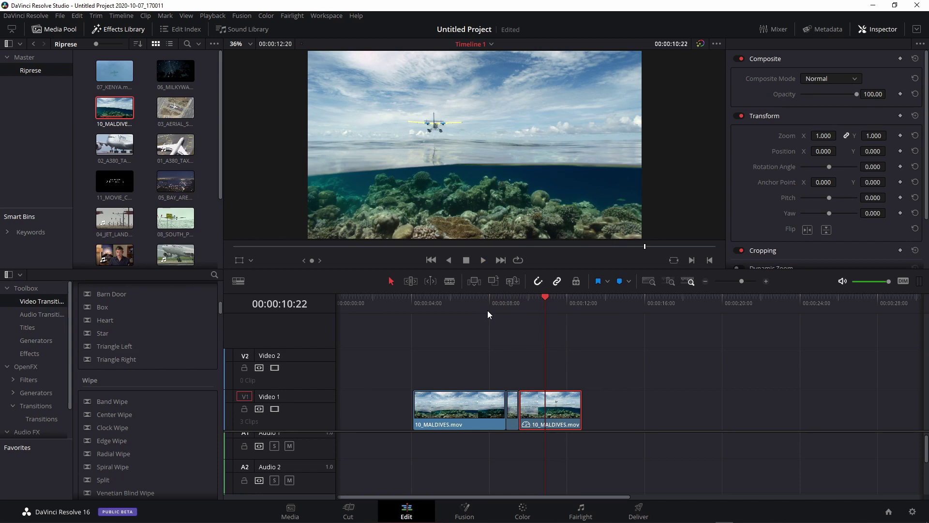
{"action": "left_click", "coordinate": [511, 401]}
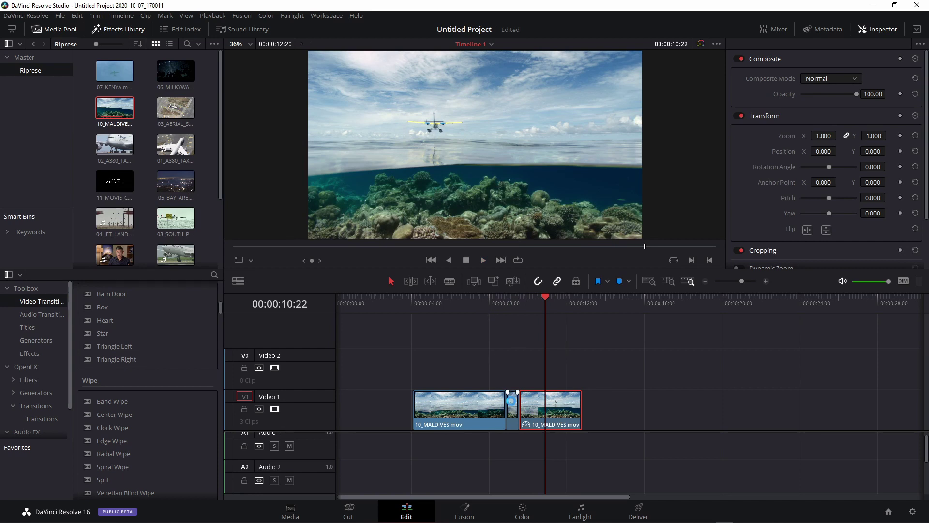
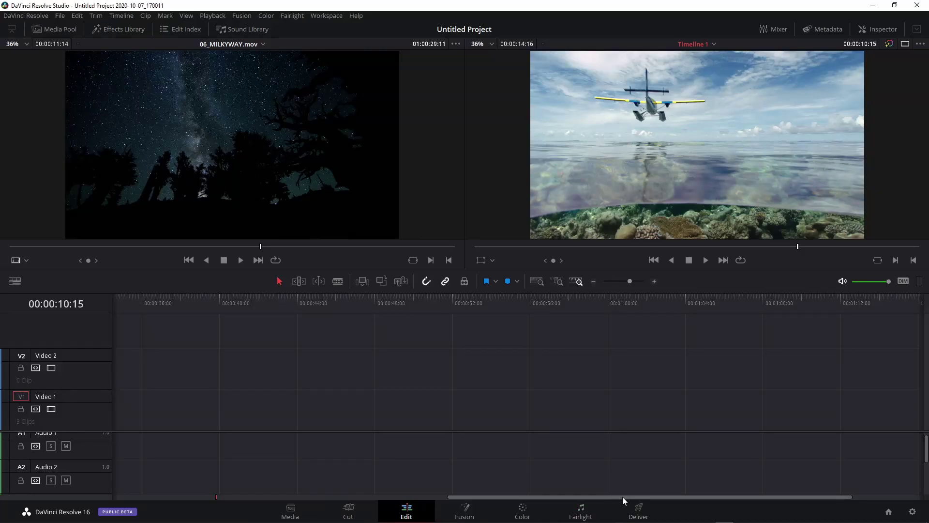
Scroll the timeline back to 00:00 to reveal the three 10_MALDIVES clips on Video 1
{"action": "mouse_move", "coordinate": [623, 497]}
{"action": "left_mouse_down"}
{"action": "mouse_move", "coordinate": [334, 498]}
{"action": "mouse_move", "coordinate": [603, 517]}
{"action": "left_mouse_up"}
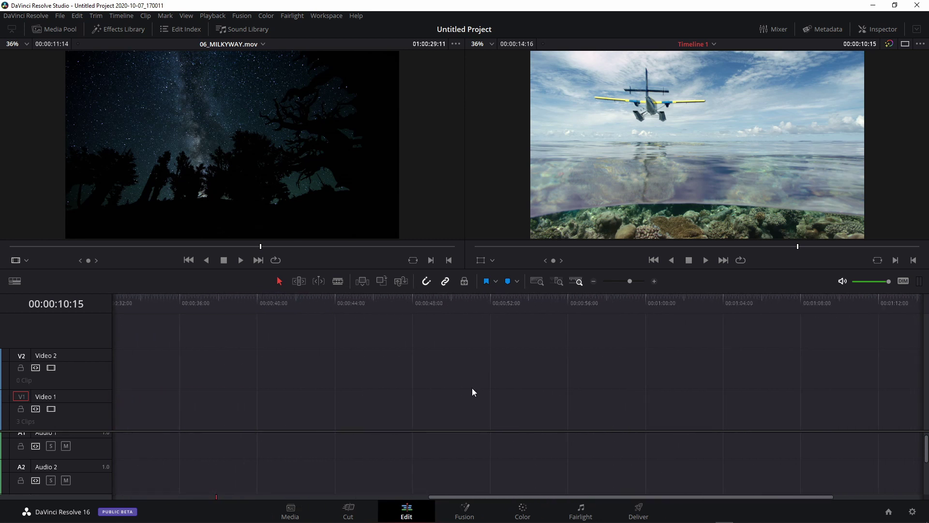
{"action": "scroll", "coordinate": [498, 393], "scroll_direction": "left", "scroll_amount": 3}
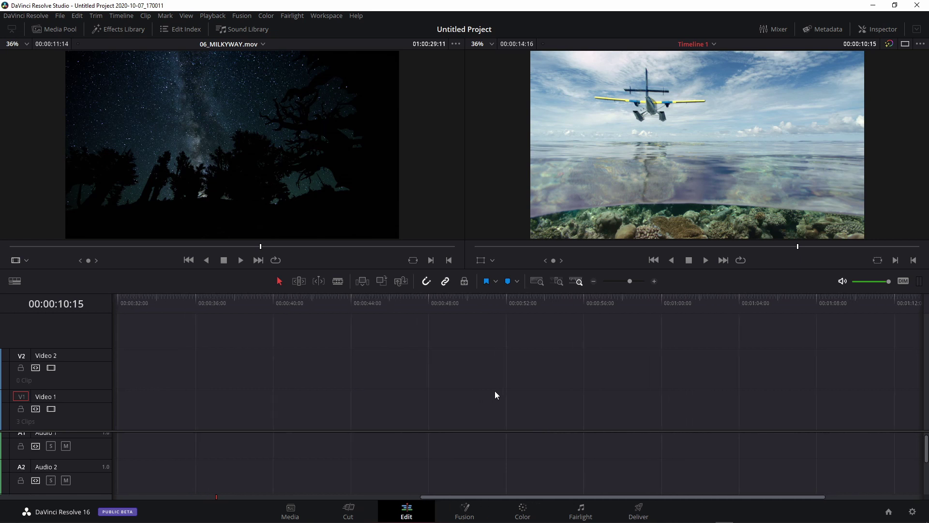
{"action": "scroll", "coordinate": [487, 388], "scroll_direction": "left", "scroll_amount": 1}
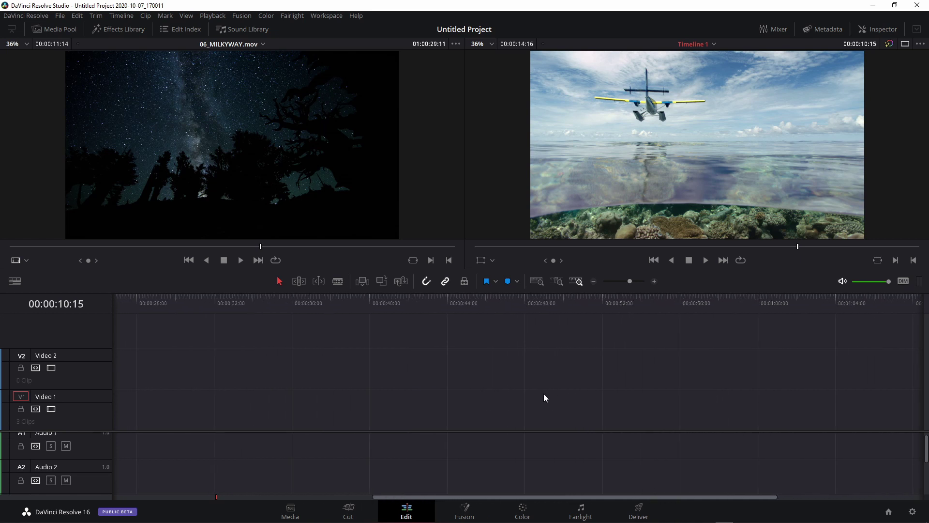
{"action": "scroll", "coordinate": [472, 393], "scroll_direction": "right", "scroll_amount": 3}
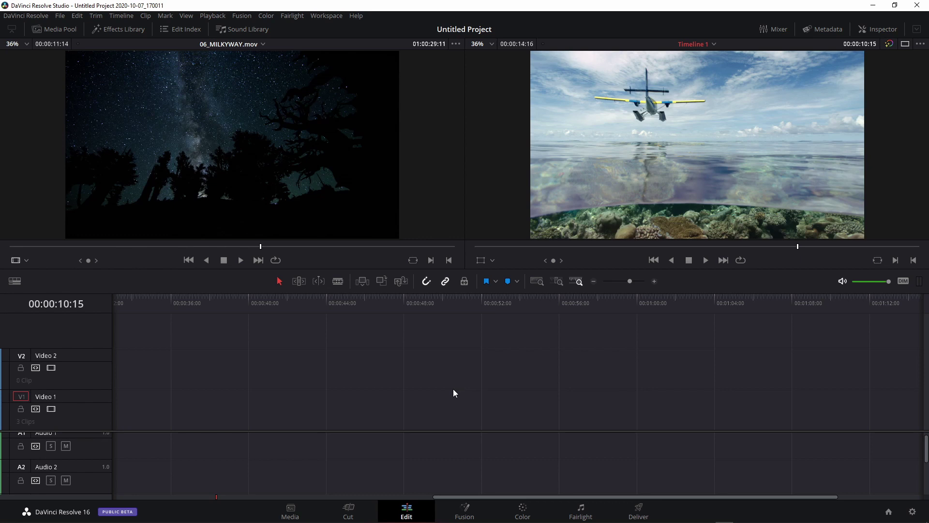
{"action": "scroll", "coordinate": [453, 388], "scroll_direction": "left", "scroll_amount": 5}
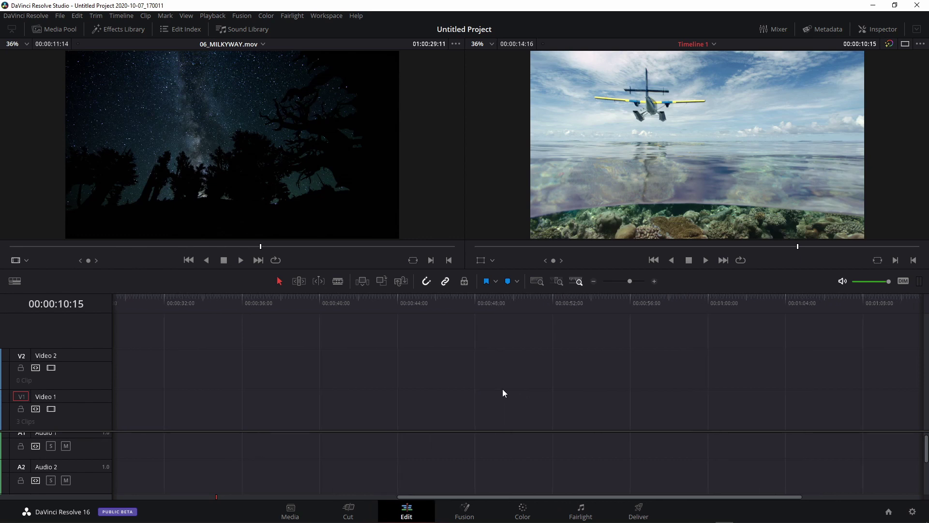
{"action": "scroll", "coordinate": [657, 386], "scroll_direction": "left", "scroll_amount": 15}
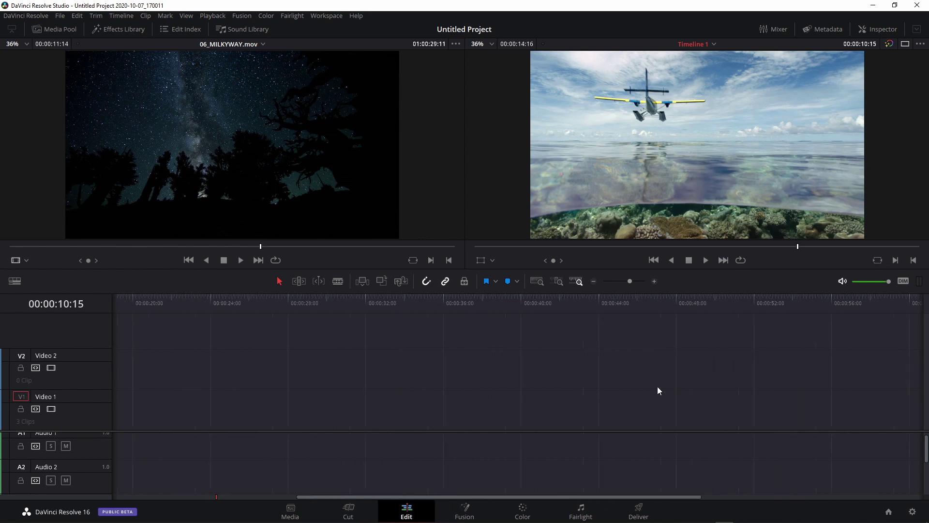
{"action": "scroll", "coordinate": [494, 392], "scroll_direction": "right", "scroll_amount": 10}
{"action": "scroll", "coordinate": [718, 392], "scroll_direction": "left", "scroll_amount": 15}
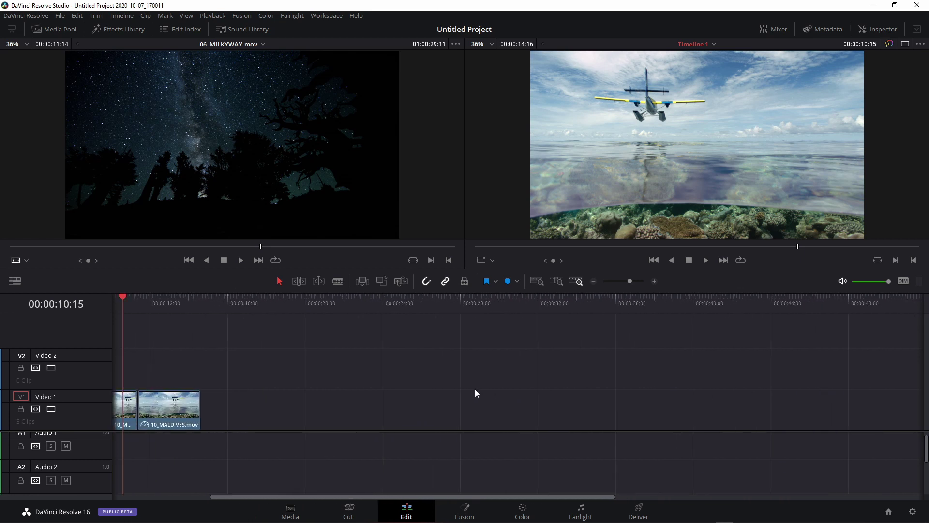
{"action": "scroll", "coordinate": [475, 392], "scroll_direction": "left", "scroll_amount": 10}
{"action": "scroll", "coordinate": [666, 387], "scroll_direction": "left", "scroll_amount": 3}
{"action": "scroll", "coordinate": [561, 393], "scroll_direction": "right", "scroll_amount": 5}
{"action": "scroll", "coordinate": [581, 393], "scroll_direction": "left", "scroll_amount": 5}
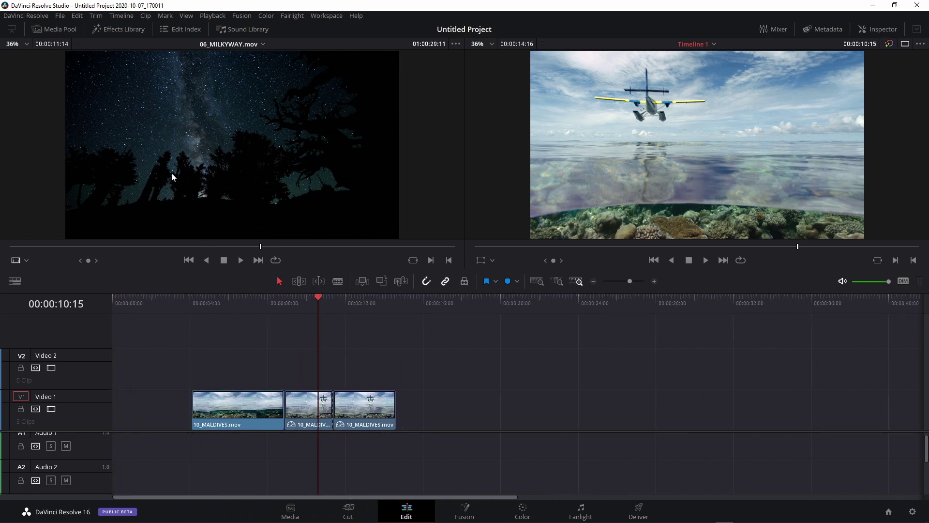
Add 01_A380_TAXI near 26 seconds and another 10_MALDIVES clip near 43 seconds to the timeline
{"action": "left_click", "coordinate": [66, 29]}
{"action": "left_click_drag", "start_coordinate": [179, 145], "coordinate": [853, 405]}
{"action": "scroll", "coordinate": [468, 402], "scroll_direction": "right", "scroll_amount": 8}
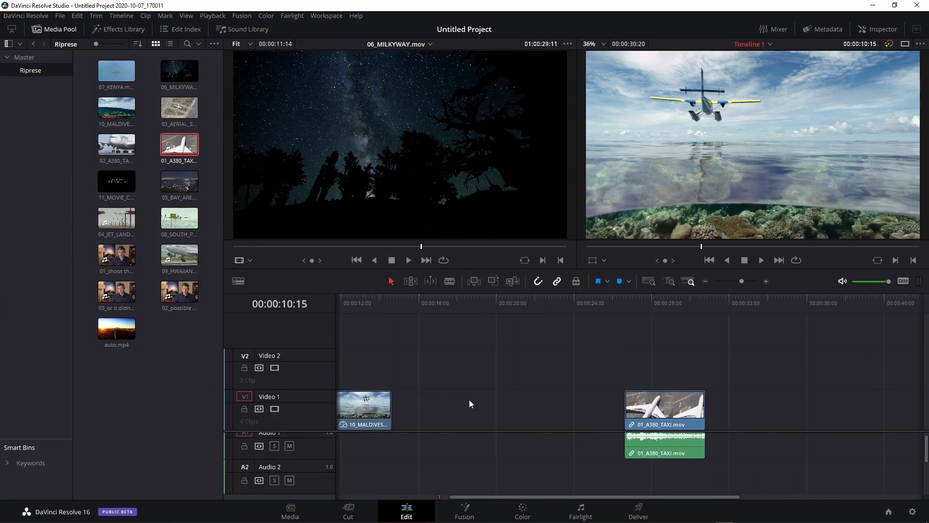
{"action": "left_click_drag", "start_coordinate": [116, 110], "coordinate": [761, 409]}
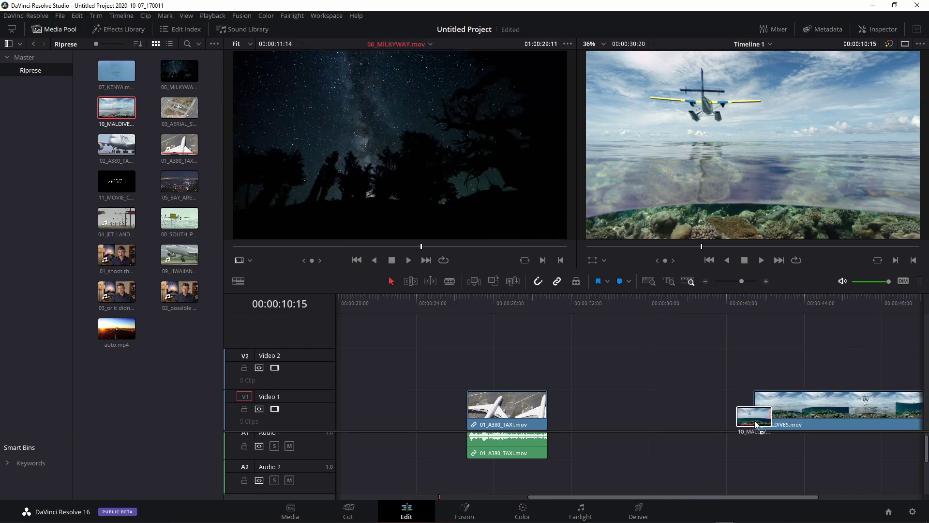
Scrub past the end of the Maldives clips and try trimming the Maldives clip's end
{"action": "scroll", "coordinate": [684, 391], "scroll_direction": "left", "scroll_amount": 4}
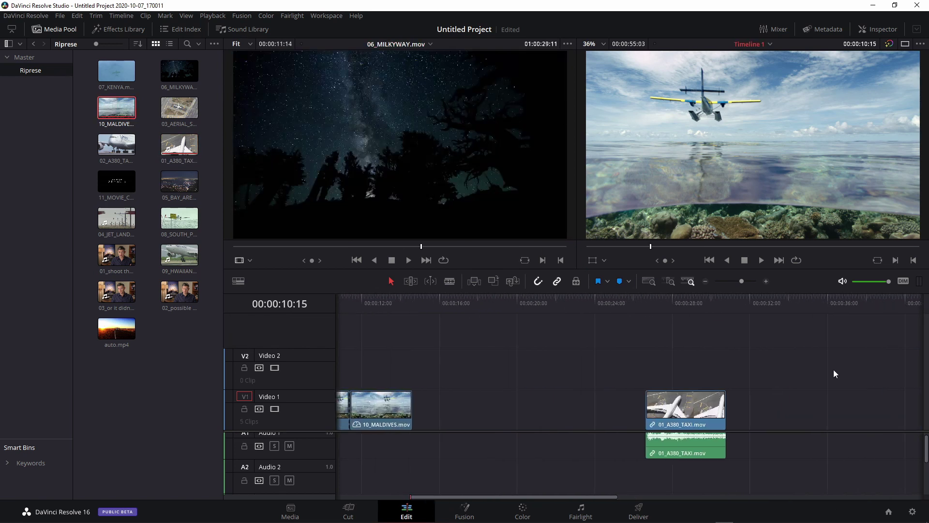
{"action": "scroll", "coordinate": [508, 361], "scroll_direction": "right", "scroll_amount": 6}
{"action": "scroll", "coordinate": [486, 359], "scroll_direction": "left", "scroll_amount": 3}
{"action": "scroll", "coordinate": [714, 363], "scroll_direction": "left", "scroll_amount": 6}
{"action": "scroll", "coordinate": [825, 365], "scroll_direction": "right", "scroll_amount": 6}
{"action": "scroll", "coordinate": [459, 374], "scroll_direction": "right", "scroll_amount": 5}
{"action": "scroll", "coordinate": [769, 369], "scroll_direction": "left", "scroll_amount": 10}
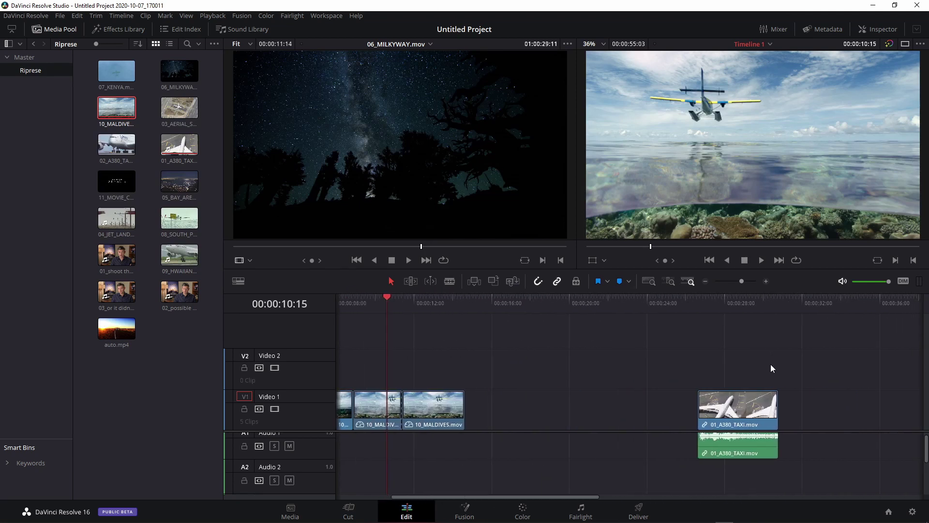
{"action": "mouse_move", "coordinate": [405, 302]}
{"action": "left_mouse_down"}
{"action": "mouse_move", "coordinate": [509, 332]}
{"action": "mouse_move", "coordinate": [469, 333]}
{"action": "left_mouse_up"}
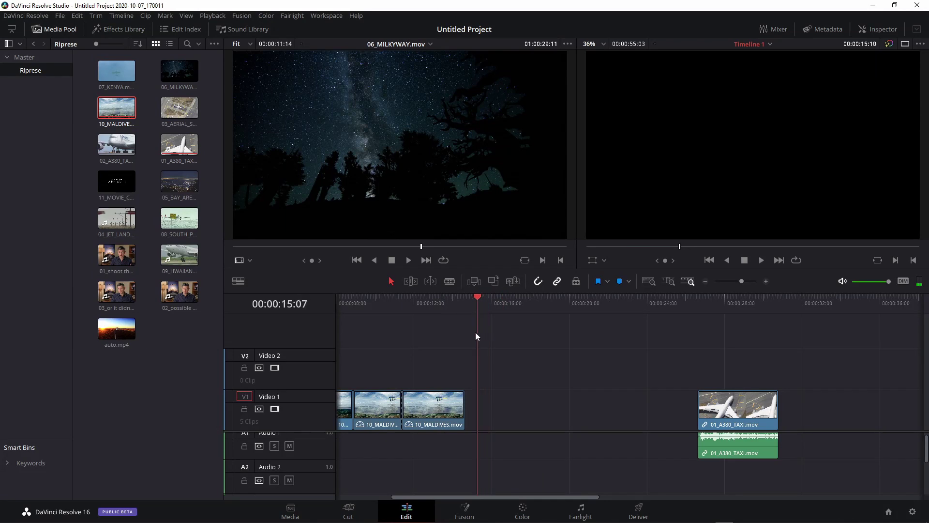
{"action": "left_click_drag", "start_coordinate": [460, 410], "coordinate": [471, 404]}
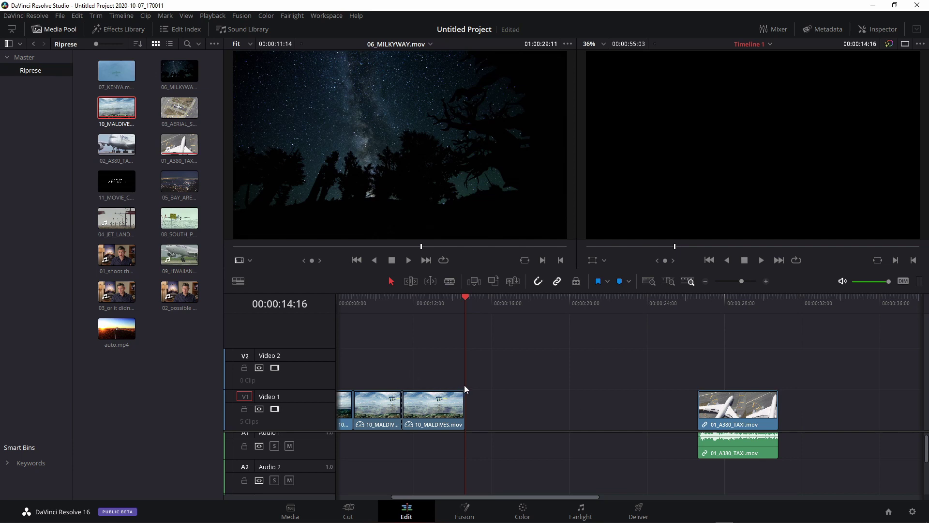
Move the new 10_MALDIVES clip from Video 2 onto Video 1 after 01_A380_TAXI
{"action": "scroll", "coordinate": [574, 373], "scroll_direction": "right", "scroll_amount": 5}
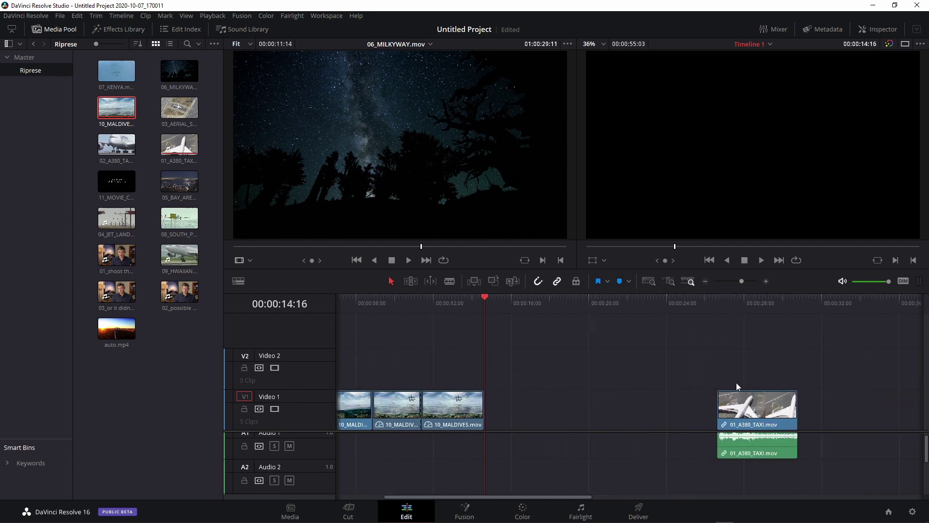
{"action": "scroll", "coordinate": [477, 390], "scroll_direction": "right", "scroll_amount": 5}
{"action": "scroll", "coordinate": [657, 385], "scroll_direction": "right", "scroll_amount": 8}
{"action": "scroll", "coordinate": [382, 388], "scroll_direction": "left", "scroll_amount": 7}
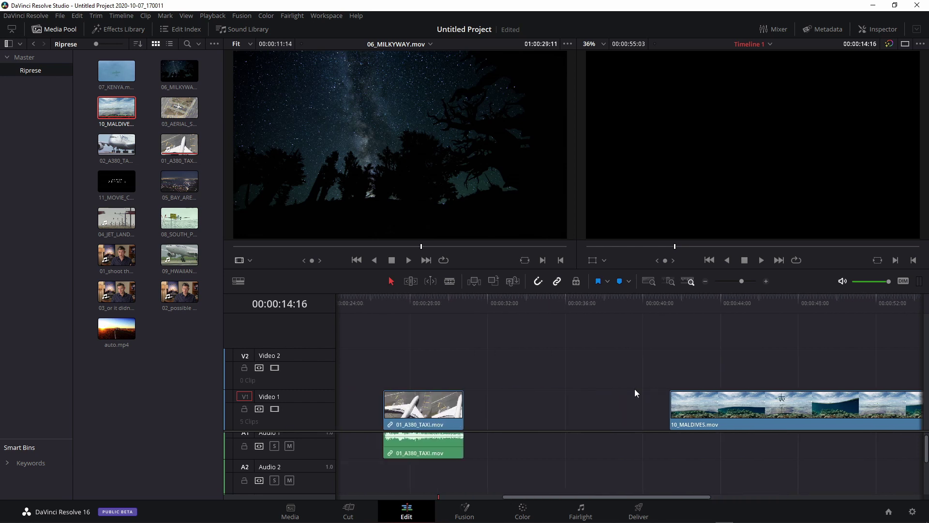
{"action": "left_click_drag", "start_coordinate": [744, 407], "coordinate": [397, 368]}
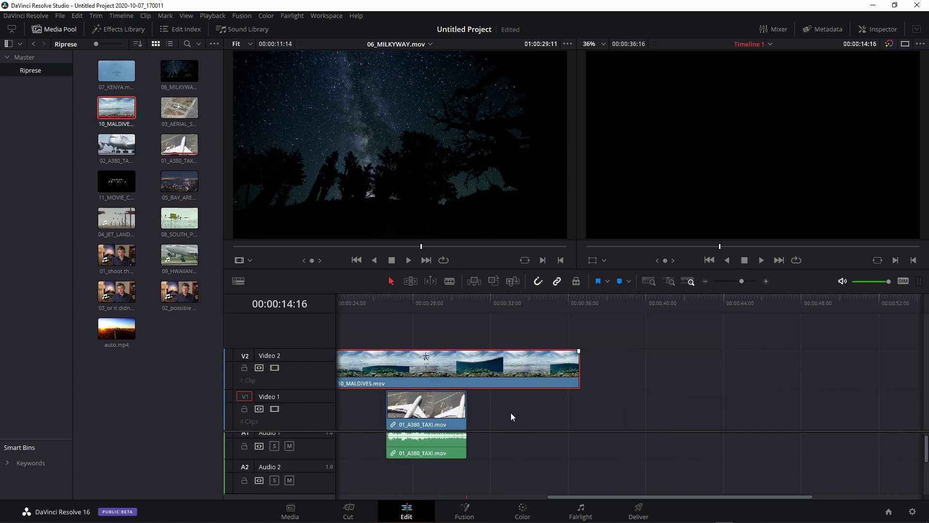
{"action": "scroll", "coordinate": [678, 409], "scroll_direction": "left", "scroll_amount": 8}
{"action": "left_click_drag", "start_coordinate": [786, 360], "coordinate": [880, 372]}
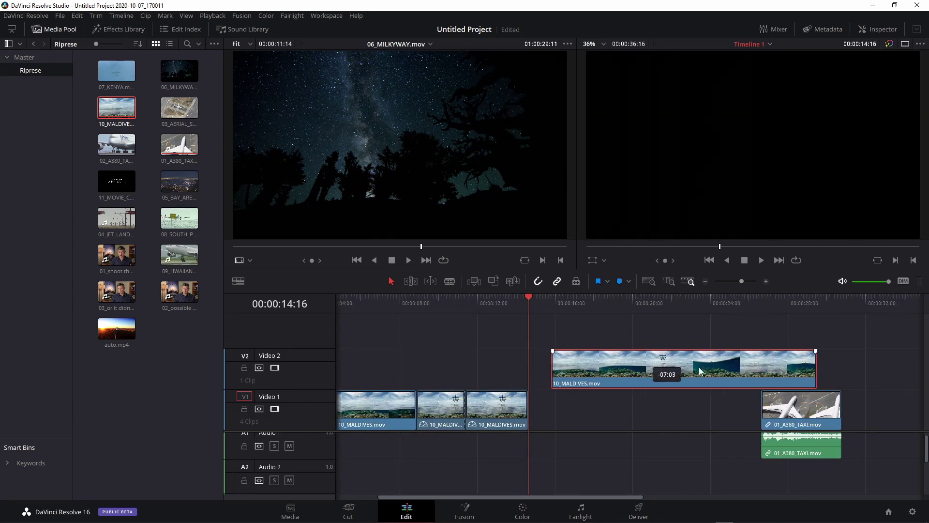
{"action": "left_click_drag", "start_coordinate": [880, 372], "coordinate": [852, 399]}
{"action": "scroll", "coordinate": [557, 374], "scroll_direction": "left", "scroll_amount": 5}
Save, move the last Maldives clip to about 20 seconds, and extend the middle clip to meet it
{"action": "key", "text": "ctrl+s"}
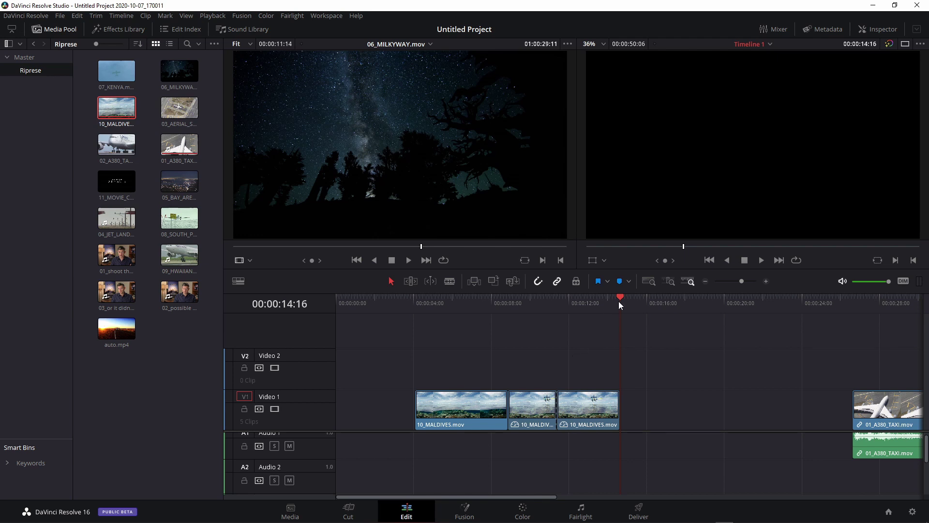
{"action": "mouse_move", "coordinate": [611, 301]}
{"action": "left_mouse_down"}
{"action": "mouse_move", "coordinate": [495, 319]}
{"action": "mouse_move", "coordinate": [507, 320]}
{"action": "left_mouse_up"}
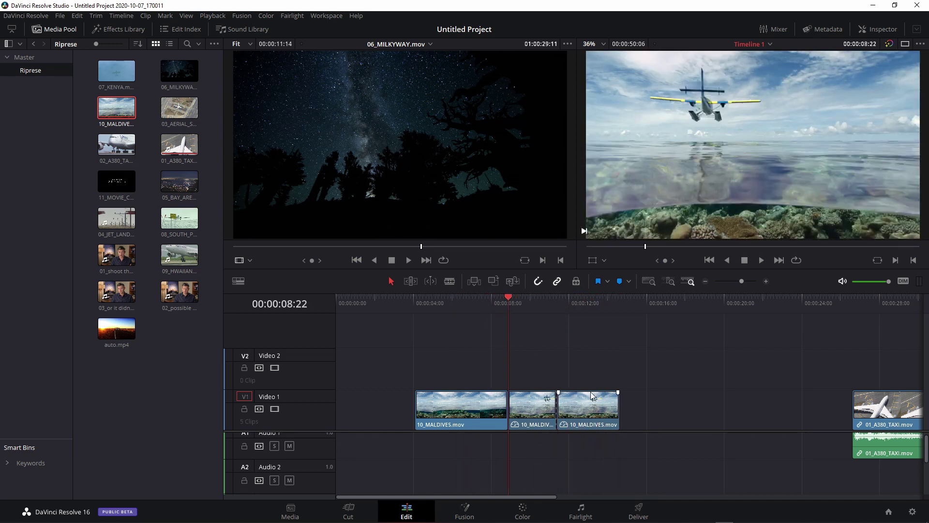
{"action": "left_click_drag", "start_coordinate": [590, 400], "coordinate": [759, 401]}
{"action": "left_click_drag", "start_coordinate": [556, 404], "coordinate": [738, 415]}
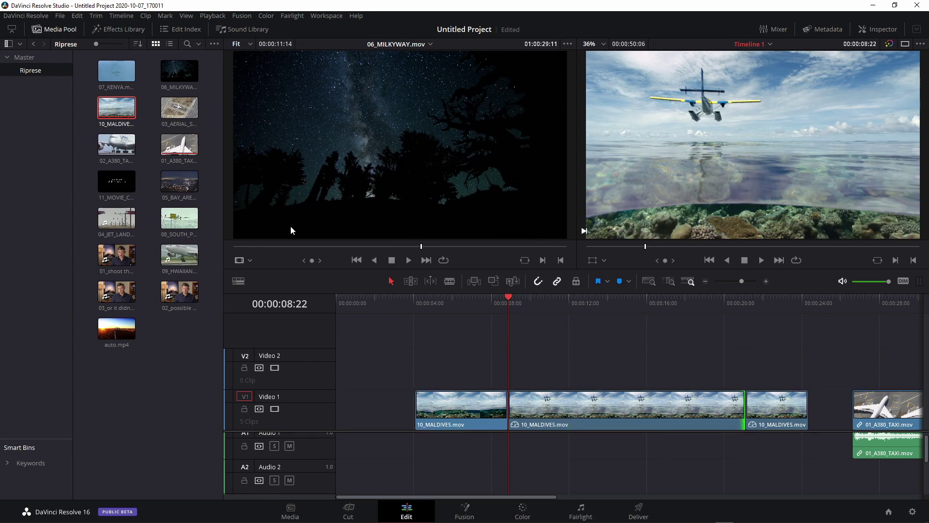
Show the Effects Library full-height with the Media Pool hidden, listing Titles from the top
{"action": "left_click", "coordinate": [119, 30]}
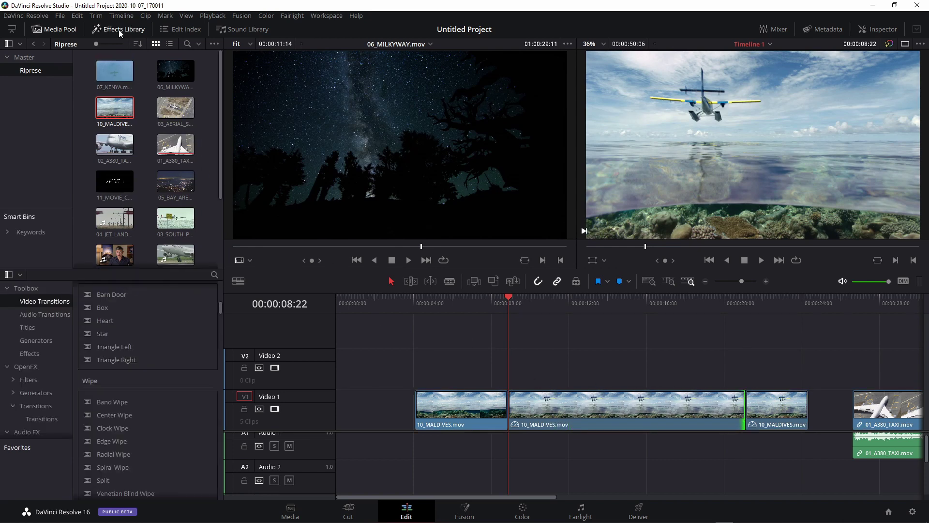
{"action": "left_click", "coordinate": [49, 28]}
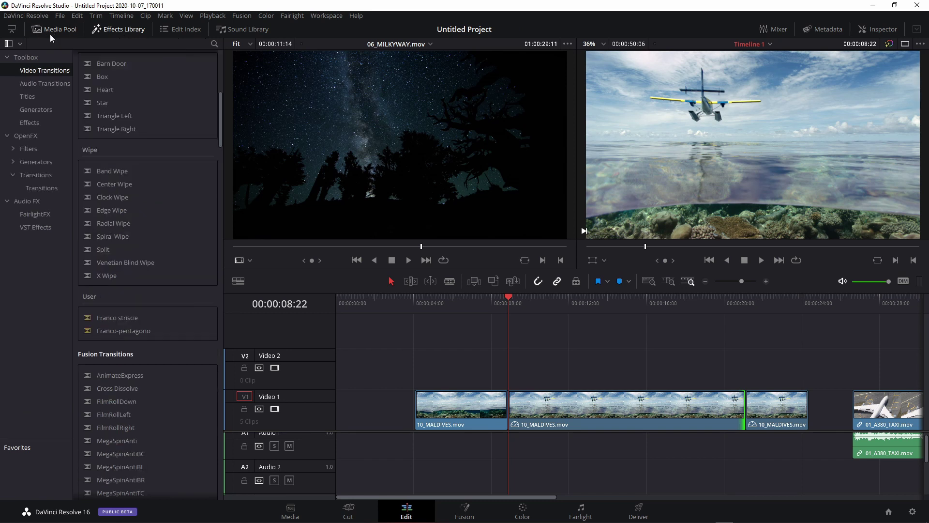
{"action": "left_click", "coordinate": [50, 30]}
{"action": "left_click", "coordinate": [50, 30]}
{"action": "left_click", "coordinate": [113, 29]}
{"action": "left_click", "coordinate": [113, 29]}
{"action": "left_click", "coordinate": [11, 31]}
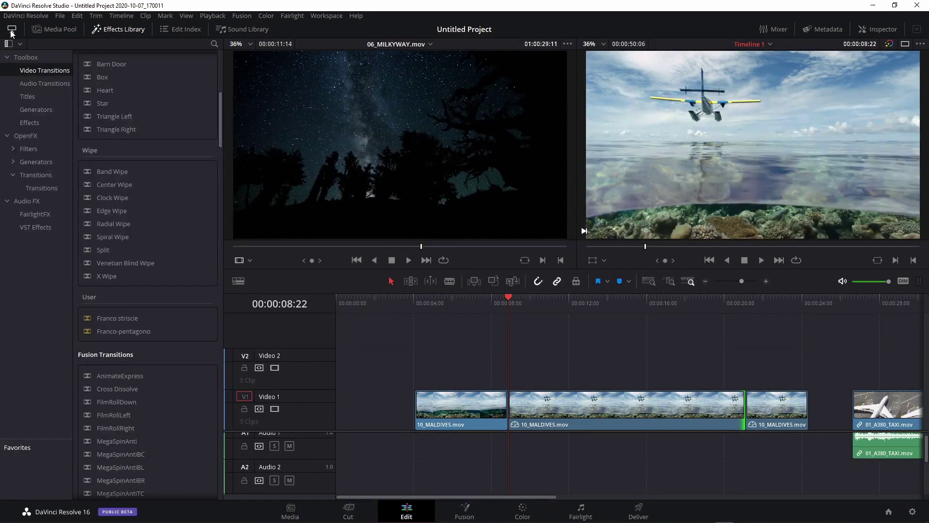
{"action": "left_click", "coordinate": [12, 30]}
{"action": "left_click", "coordinate": [29, 96]}
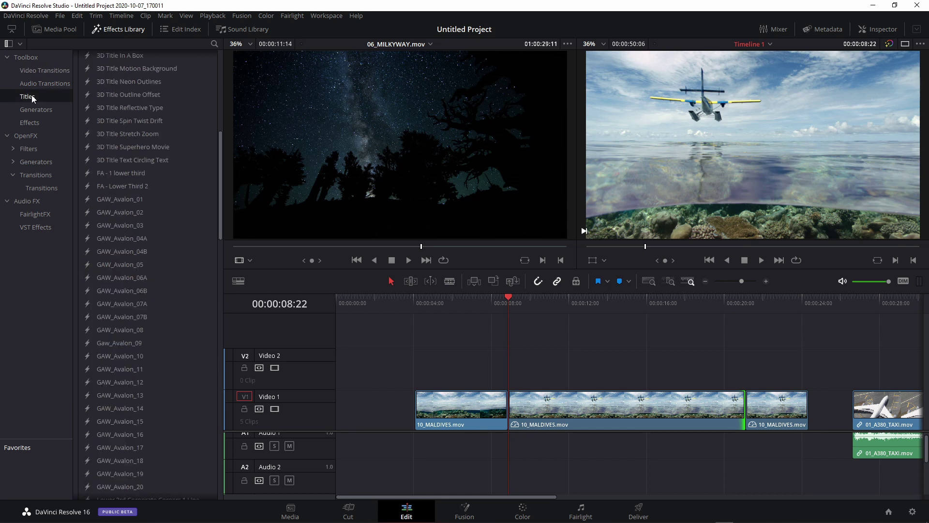
{"action": "left_click_drag", "start_coordinate": [222, 142], "coordinate": [218, 44]}
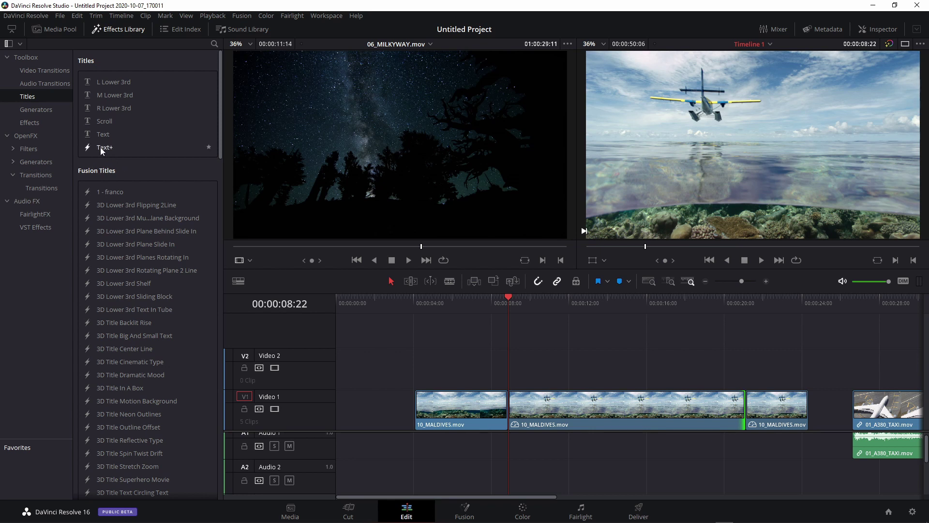
Add a Text+ title on Video 2 spanning about 8 to 20 seconds and show its Inspector settings
{"action": "left_click", "coordinate": [102, 151]}
{"action": "left_click_drag", "start_coordinate": [102, 152], "coordinate": [513, 365]}
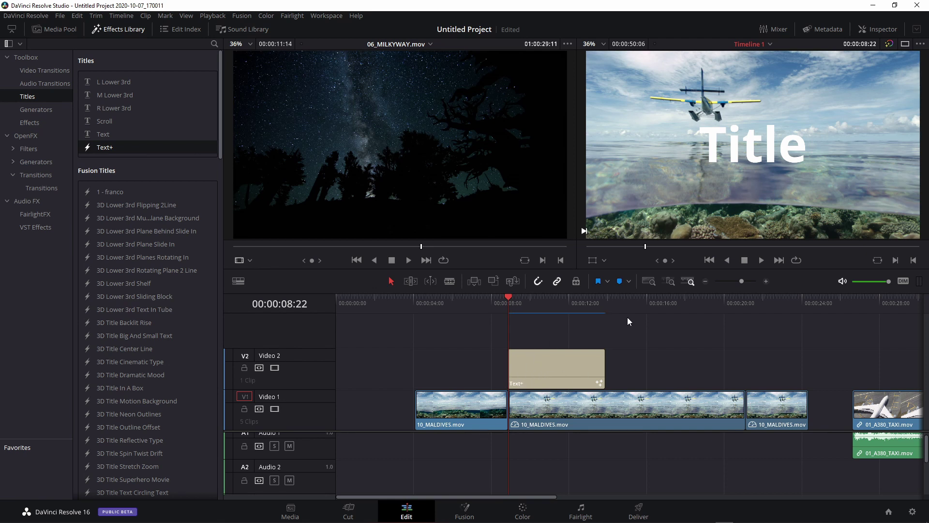
{"action": "left_click_drag", "start_coordinate": [604, 368], "coordinate": [576, 362]}
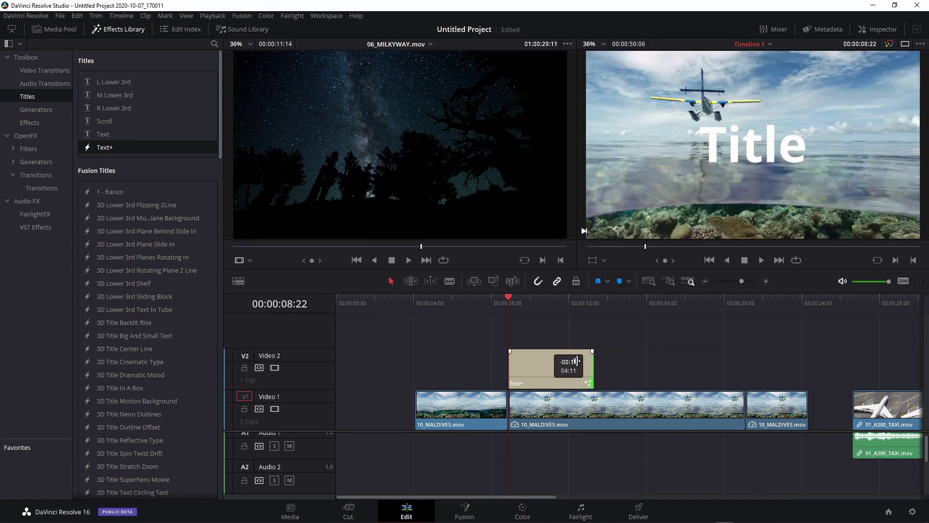
{"action": "left_click_drag", "start_coordinate": [576, 361], "coordinate": [744, 363]}
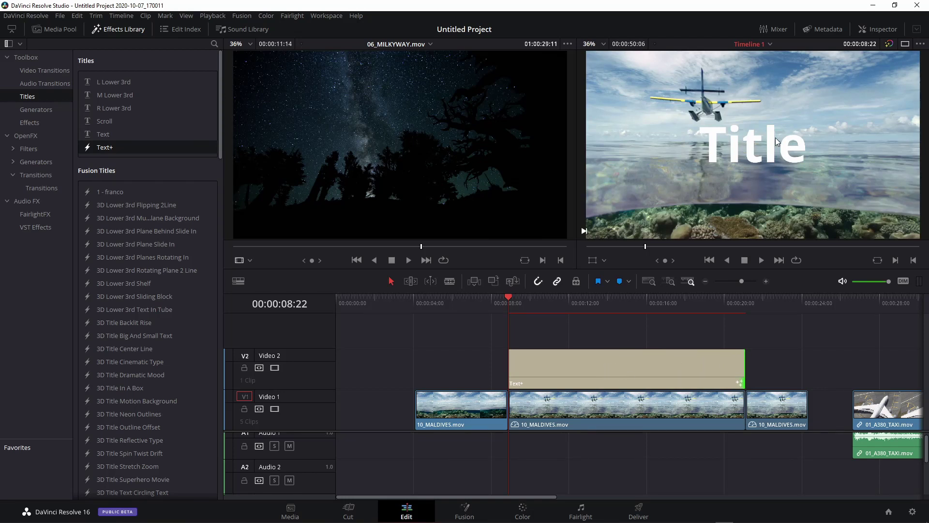
{"action": "left_click", "coordinate": [886, 28]}
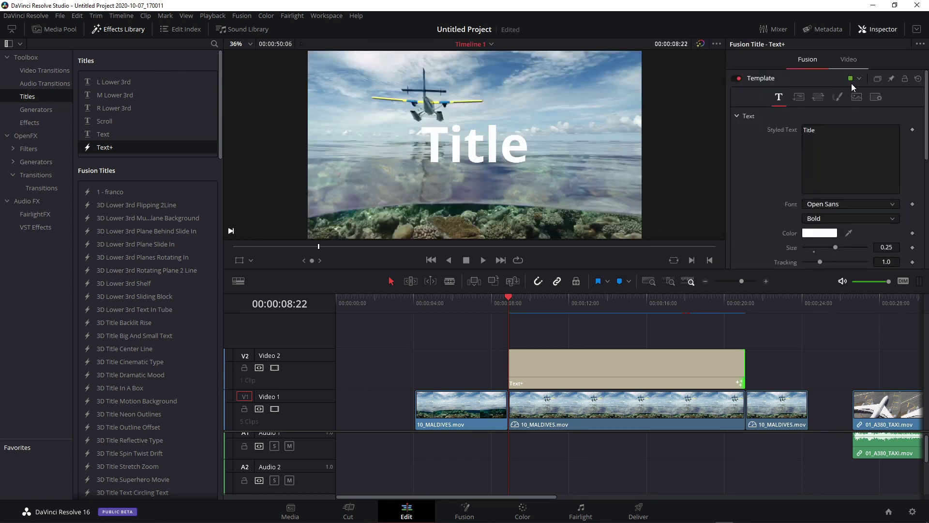